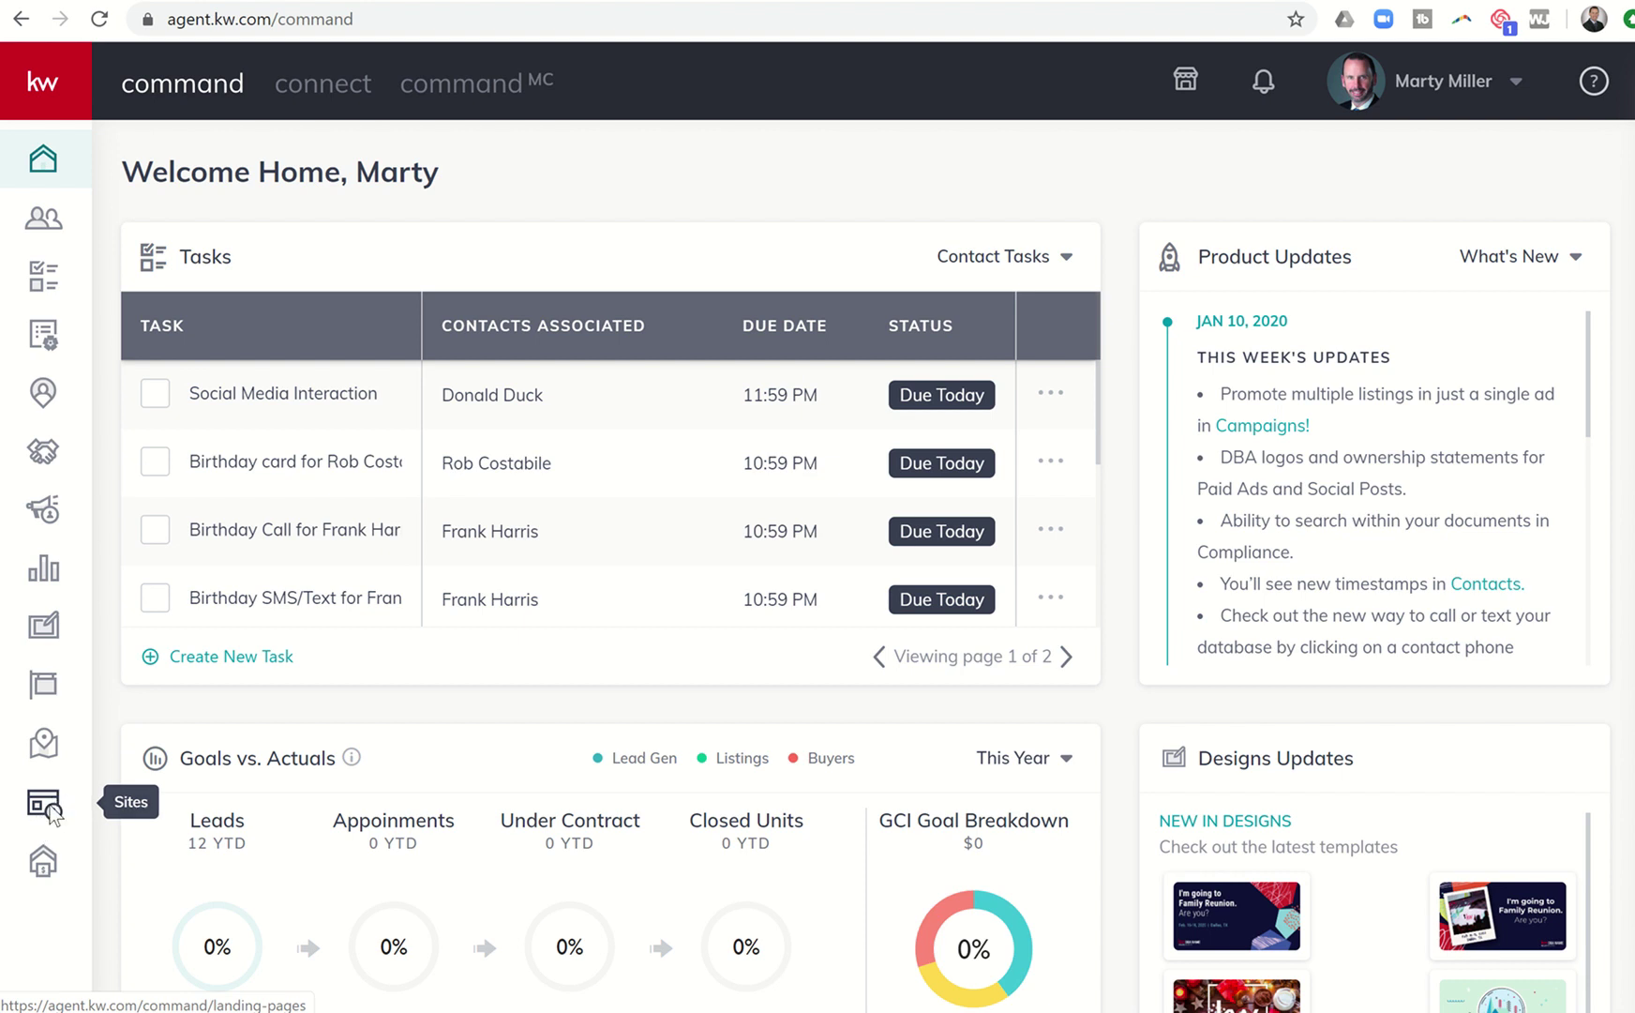
Create a new standalone landing page from Sites and open it in the page editor
left_click(50, 808)
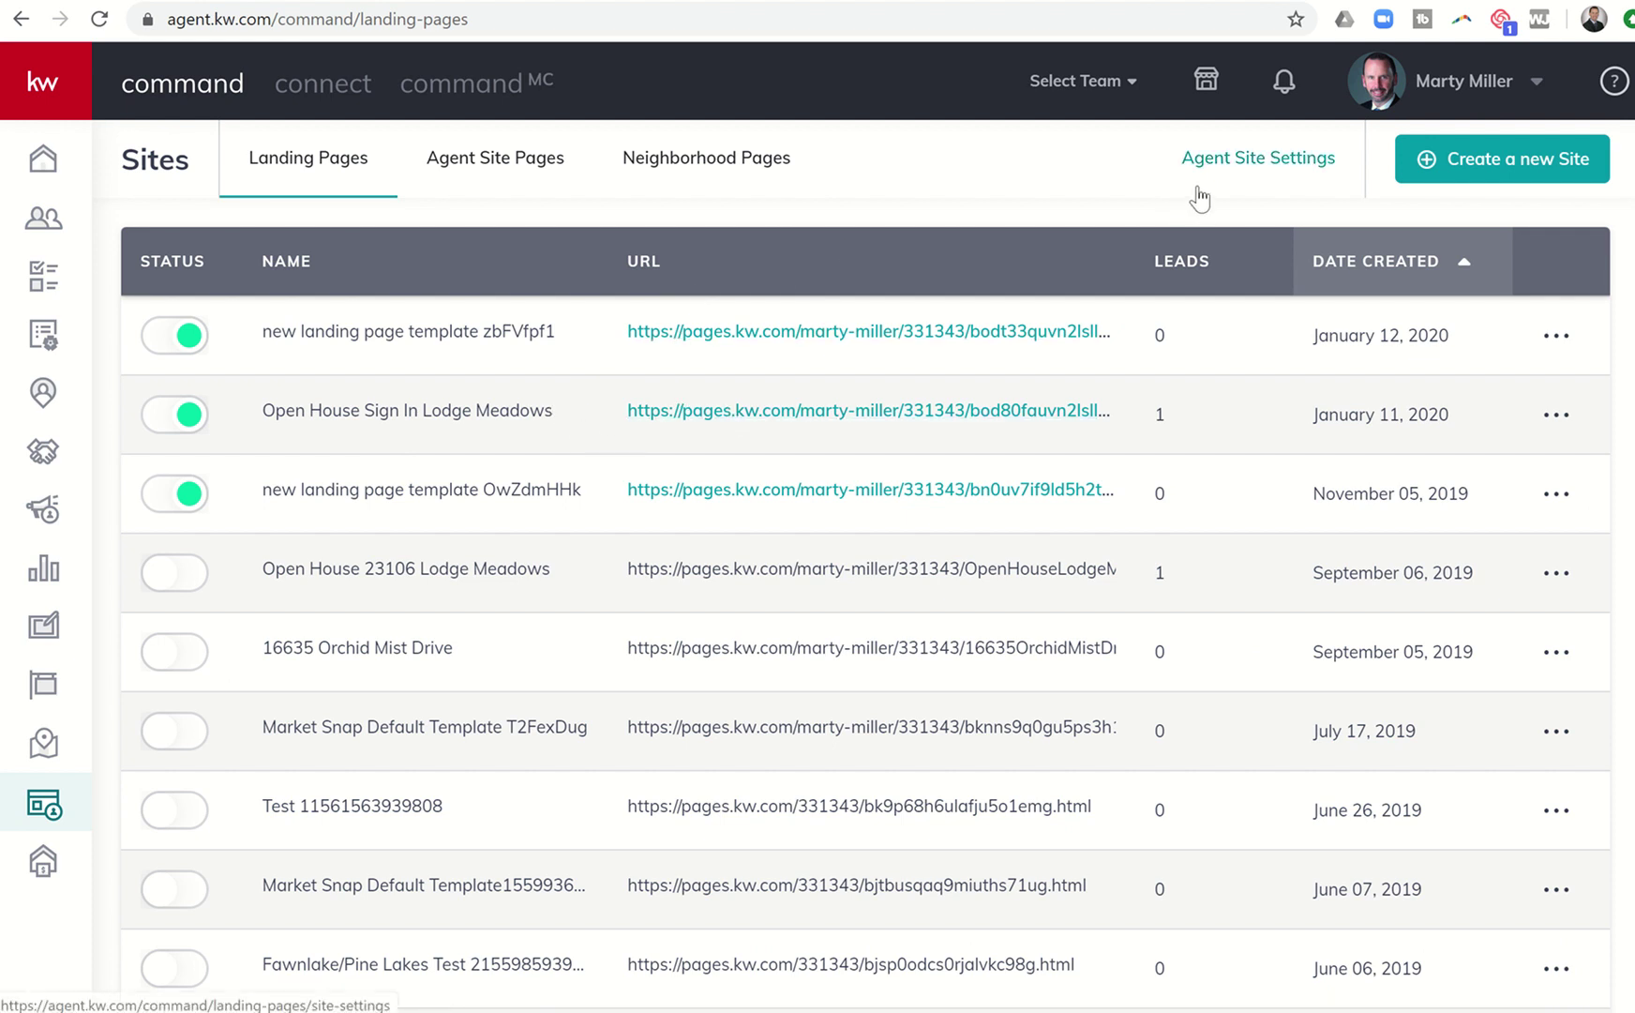
left_click(1488, 169)
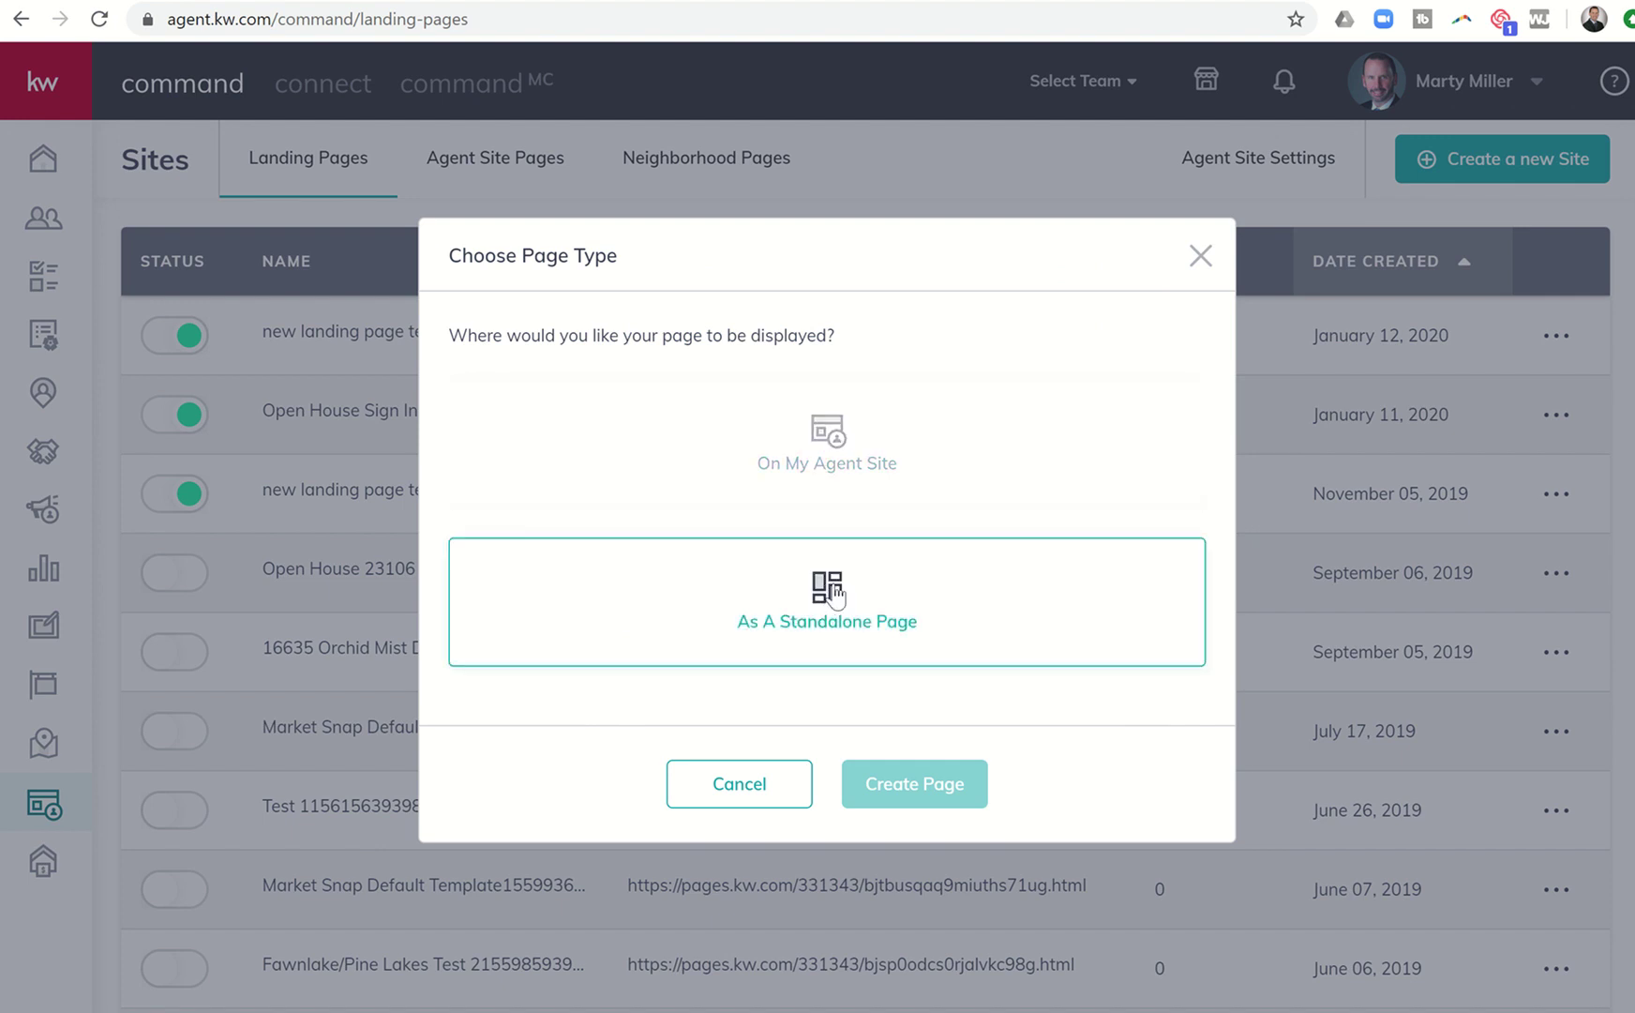
left_click(835, 593)
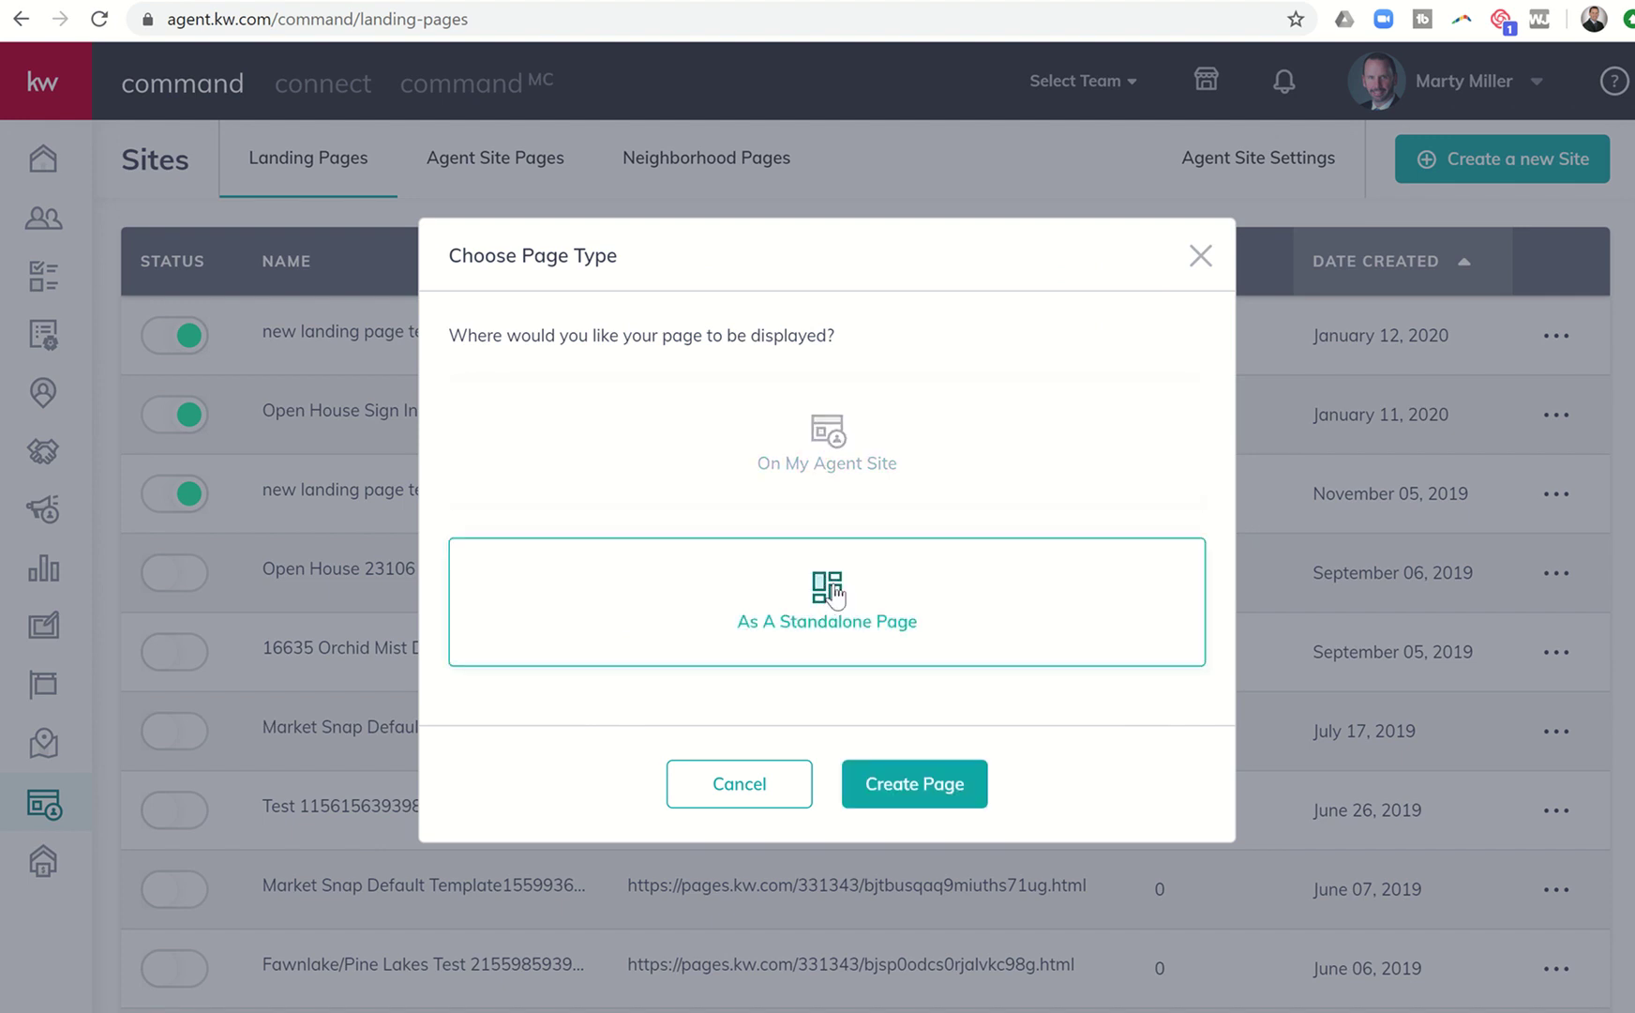
left_click(896, 786)
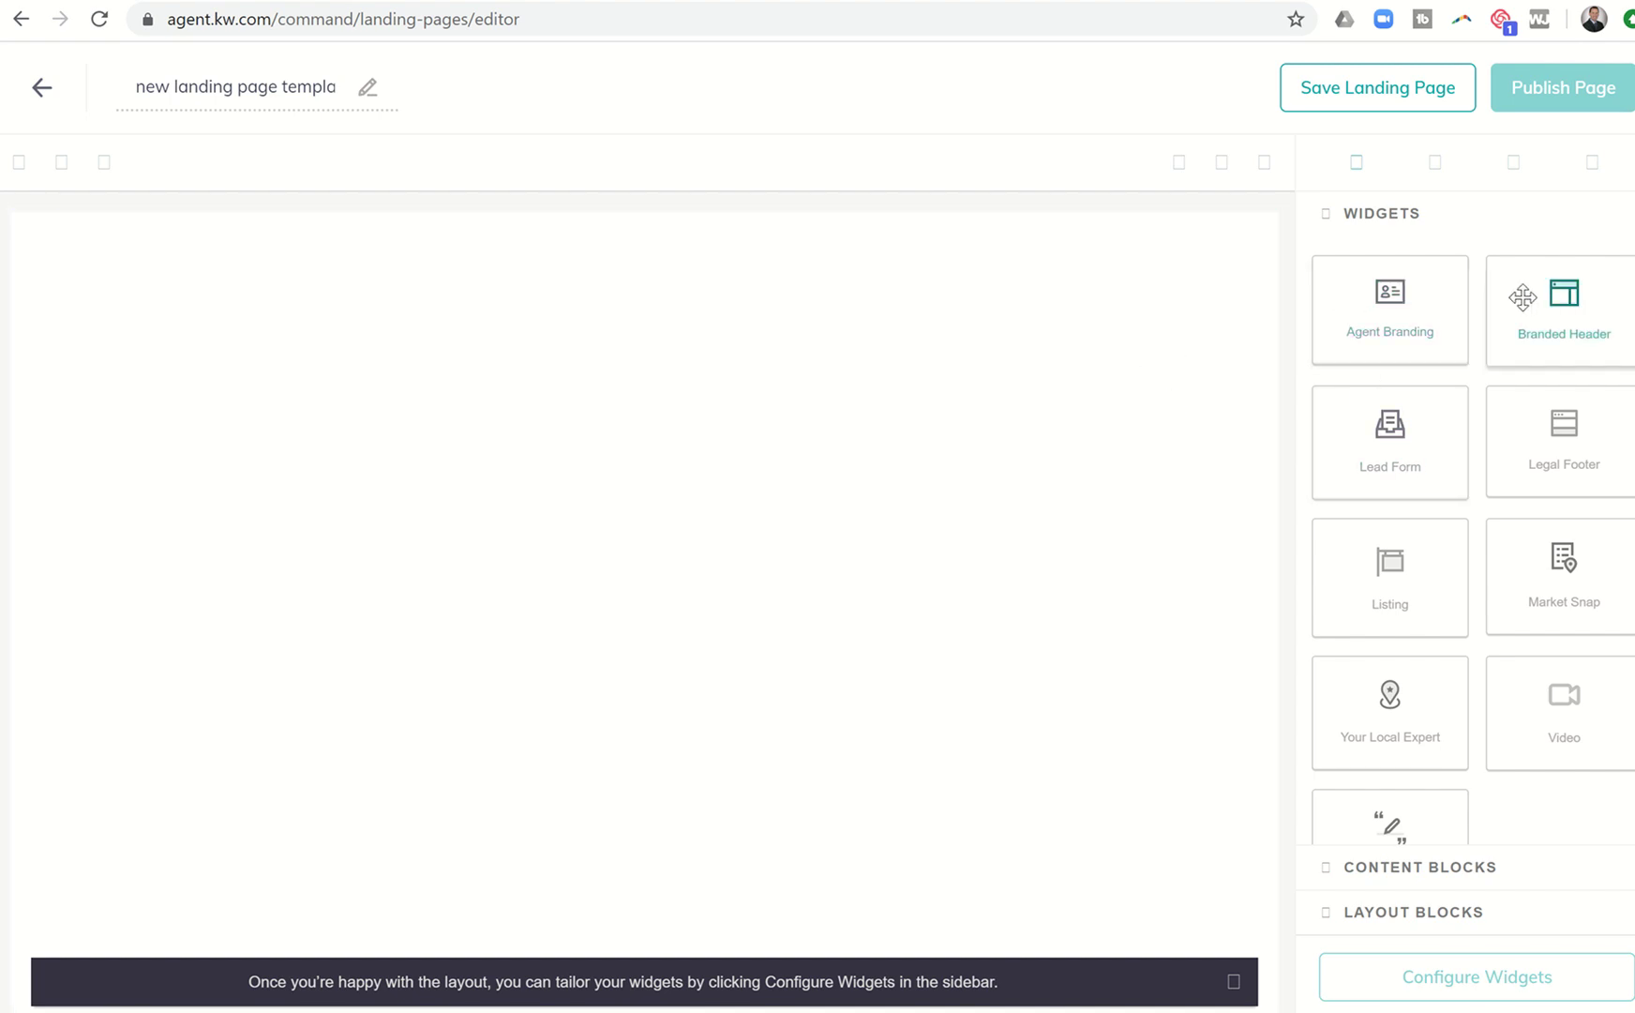
Add the Branded Header, Video, Lead Form and Legal Footer widgets to the canvas in order
left_click_drag(1523, 296, 1075, 253)
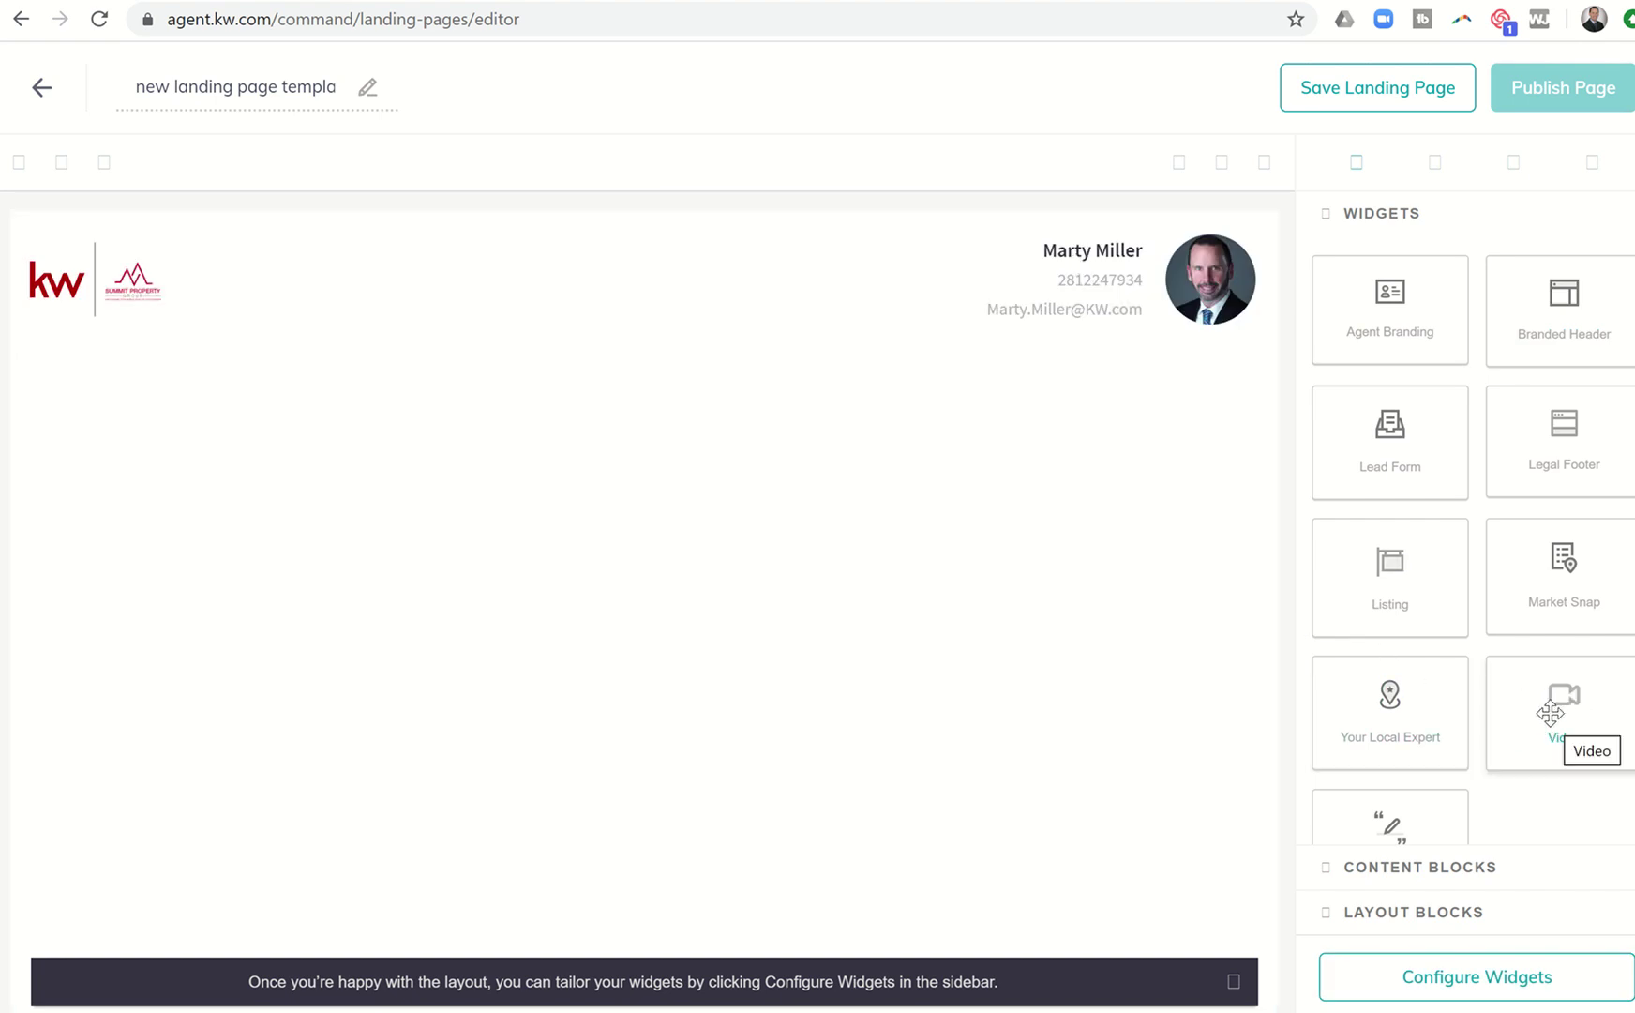
left_click_drag(1550, 713, 1050, 571)
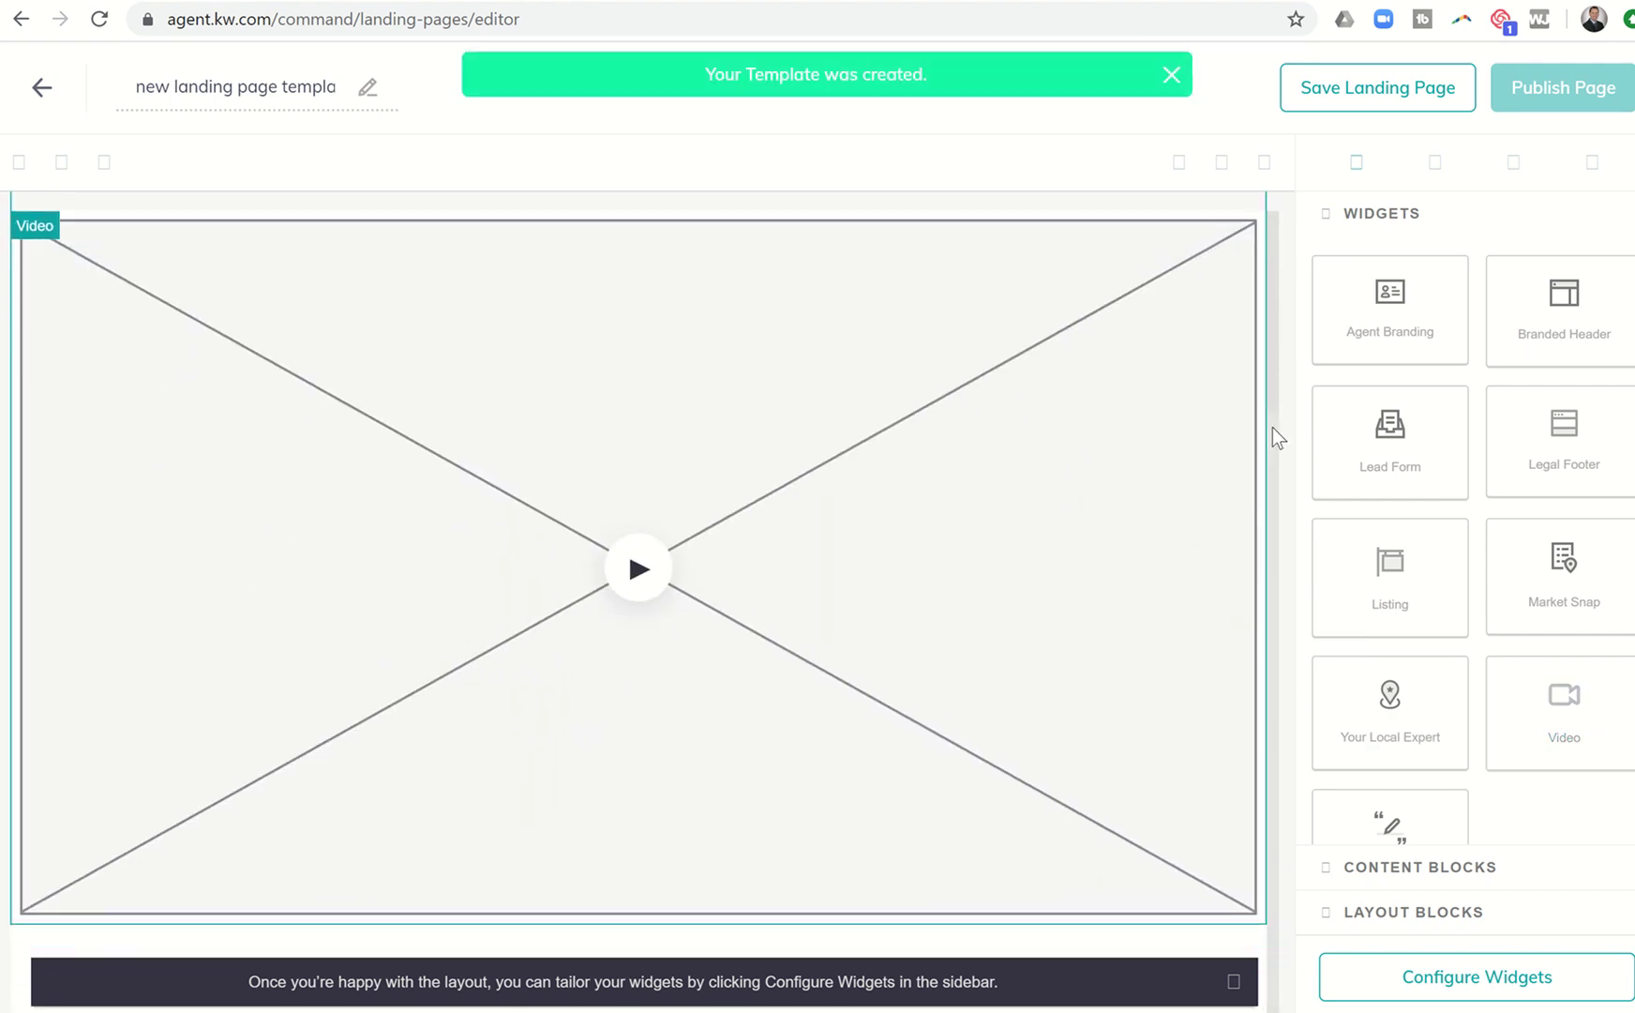
left_click_drag(1350, 431, 745, 826)
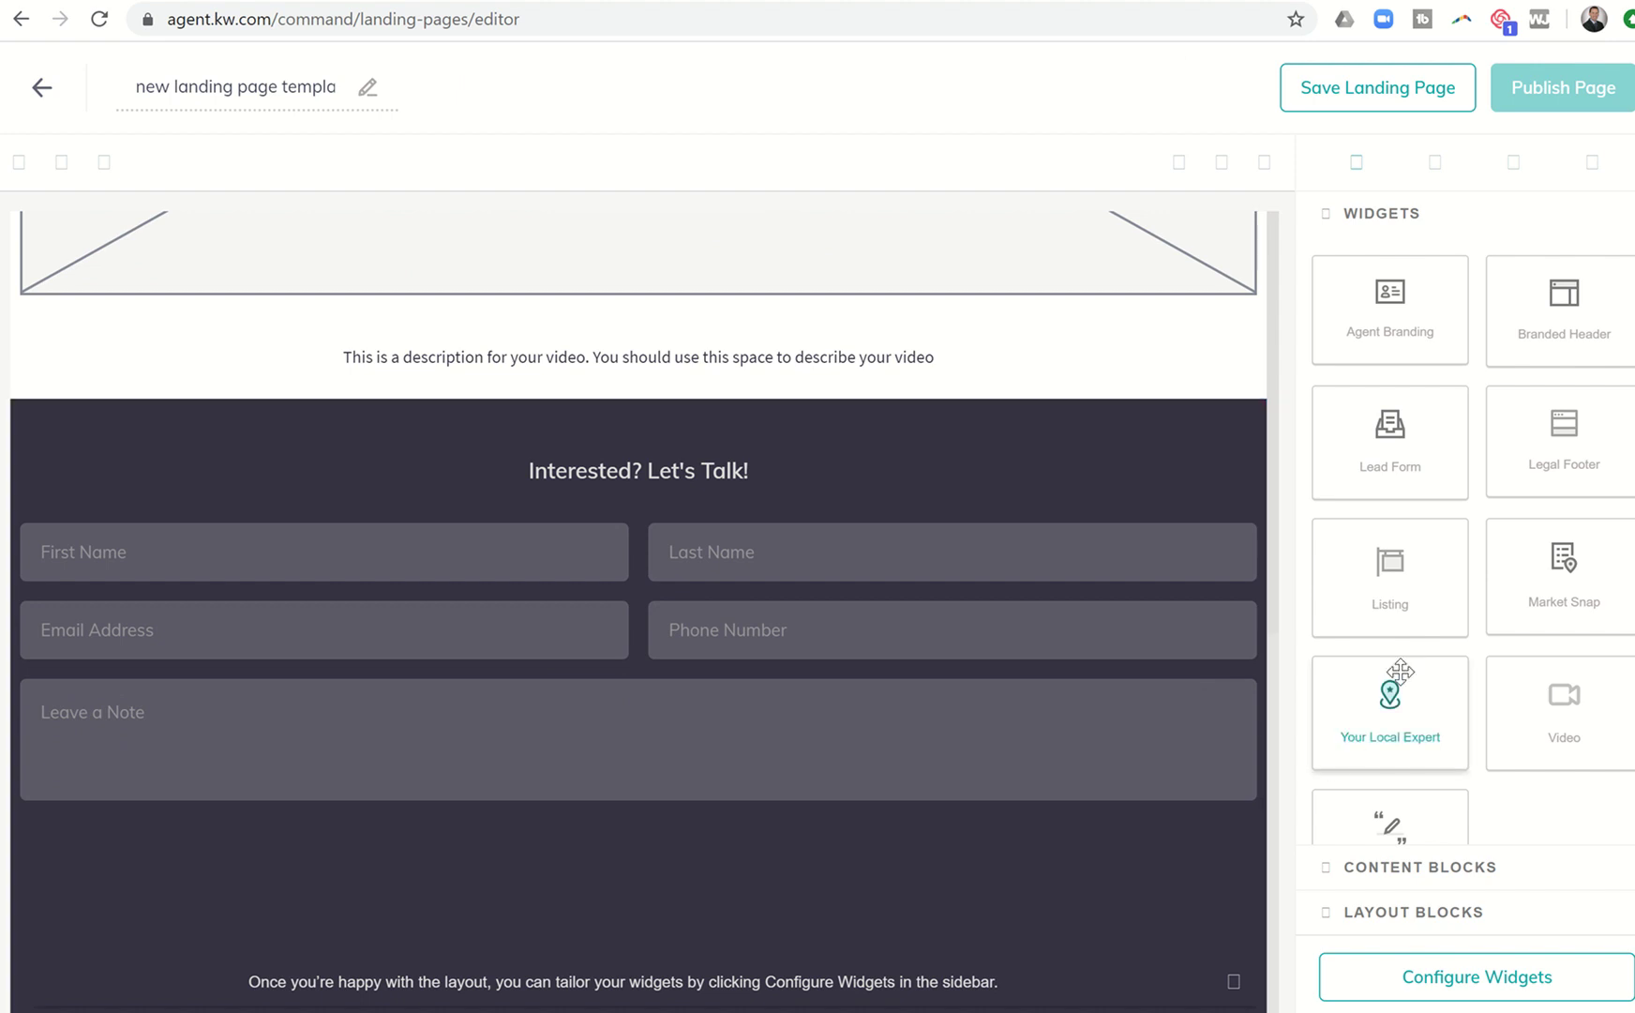
left_click_drag(1513, 447, 974, 920)
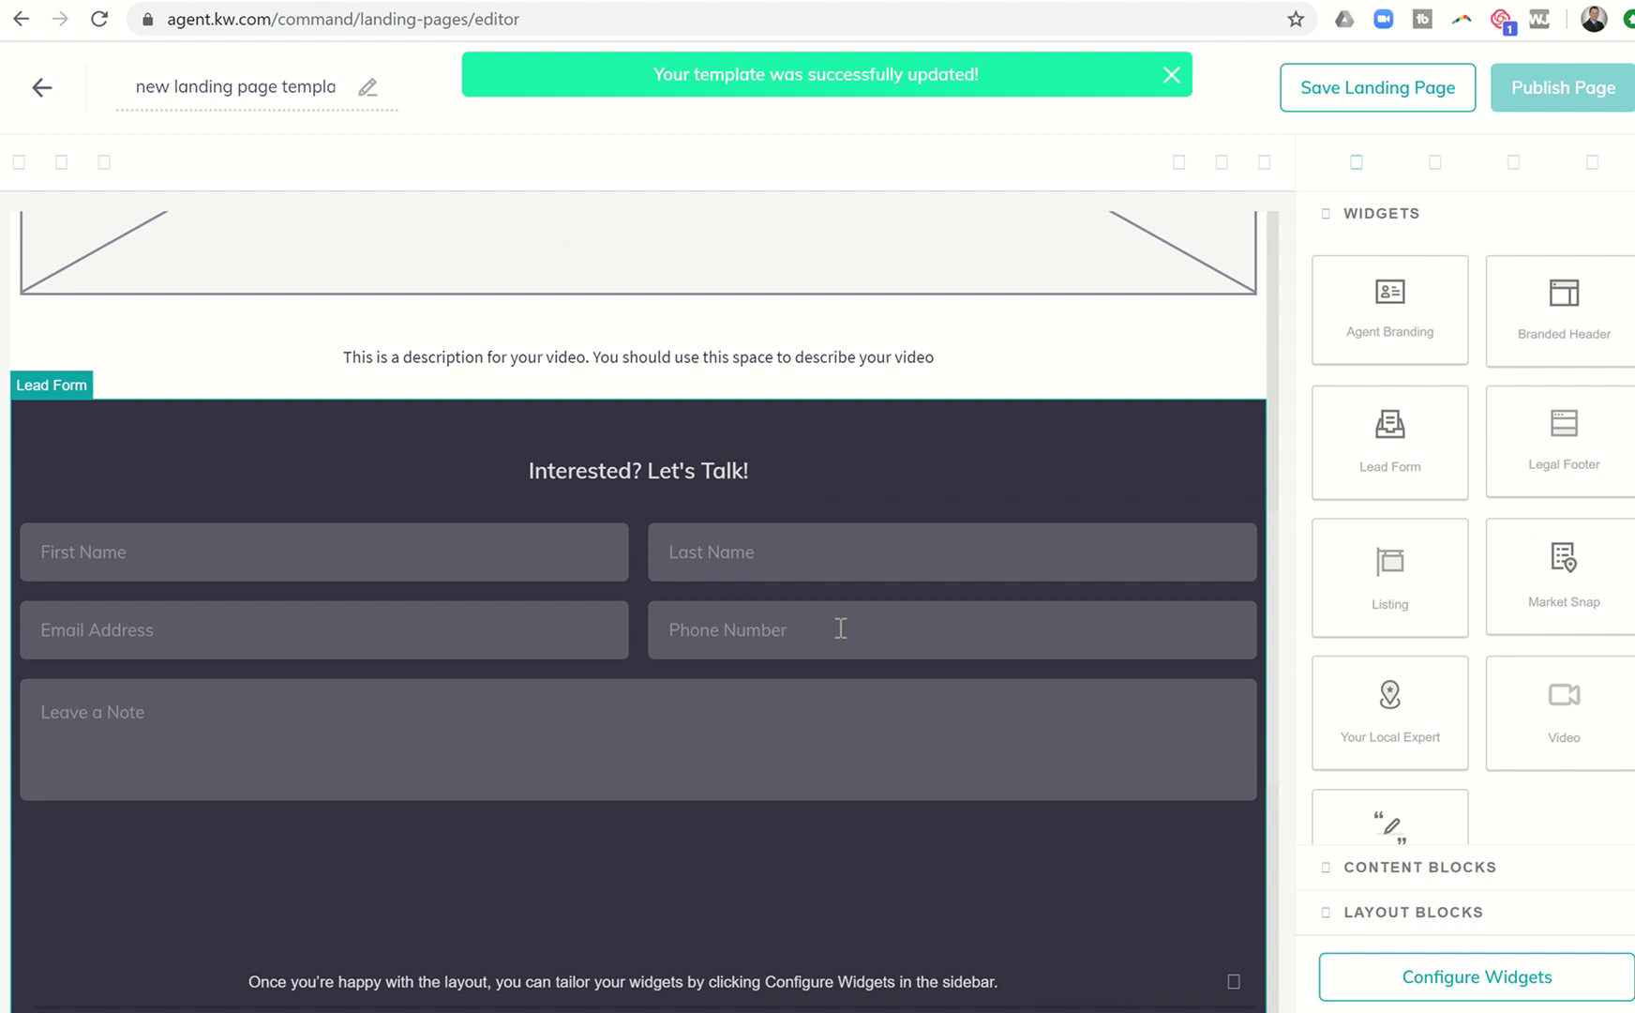
scroll(840, 628, "up", 10)
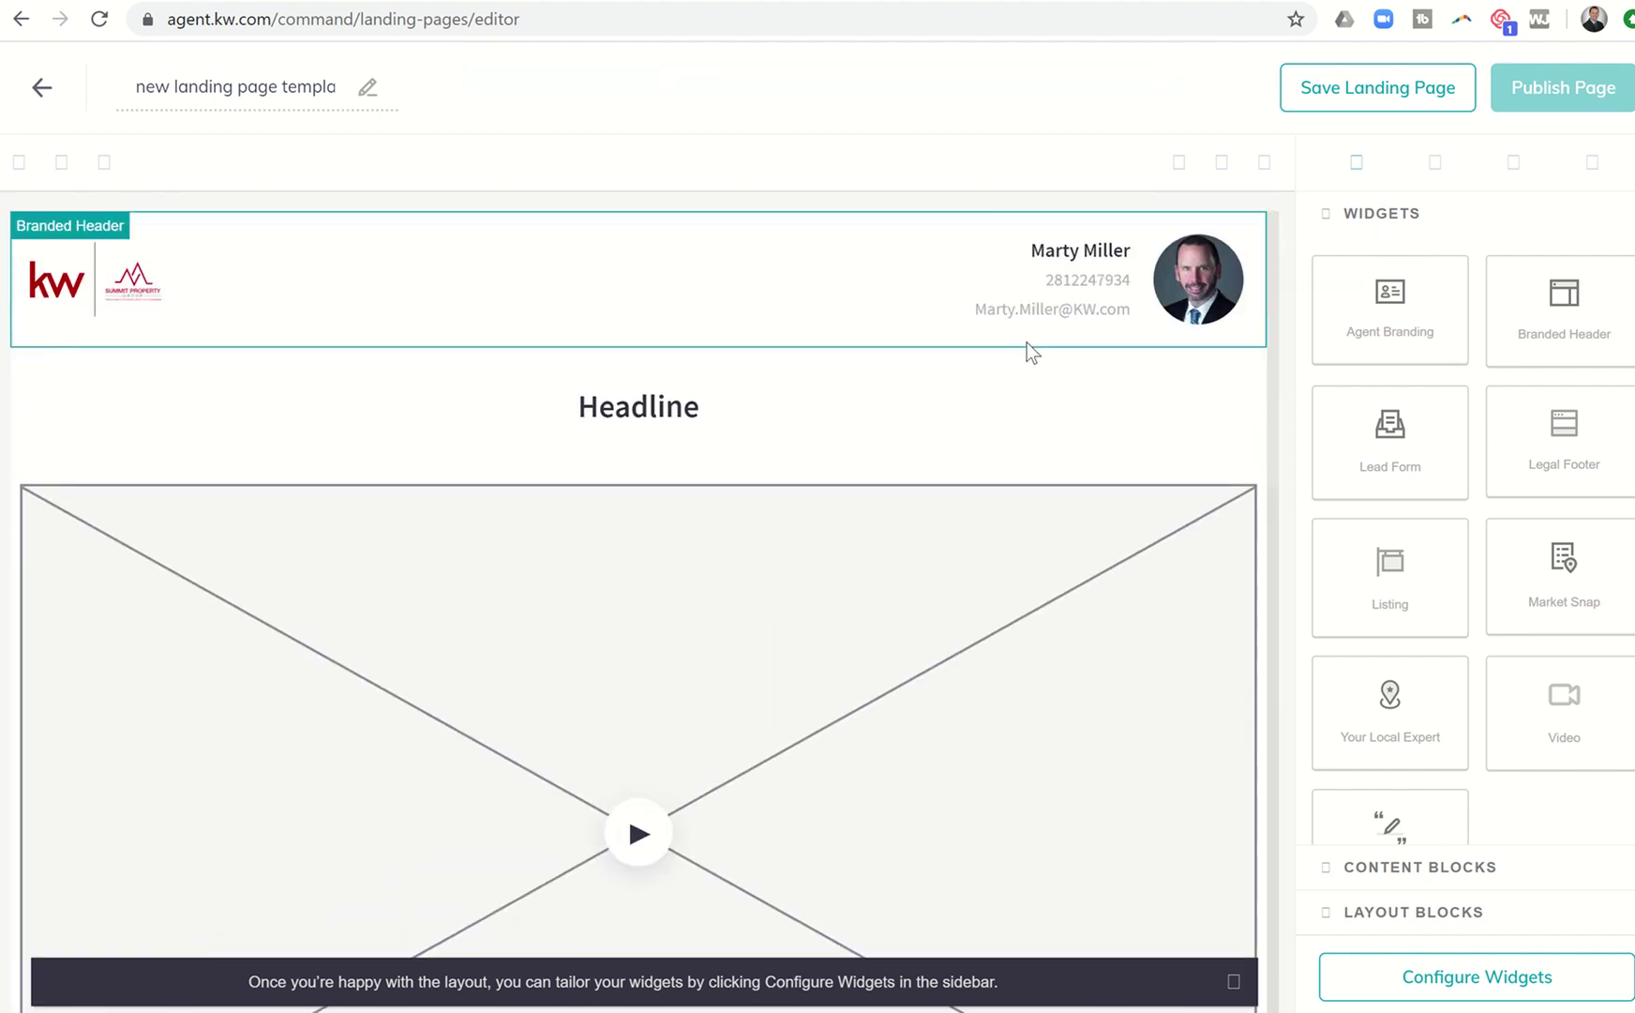
Set the branded header's title to 'First Time Home Buyer Seminar'
left_click(1399, 980)
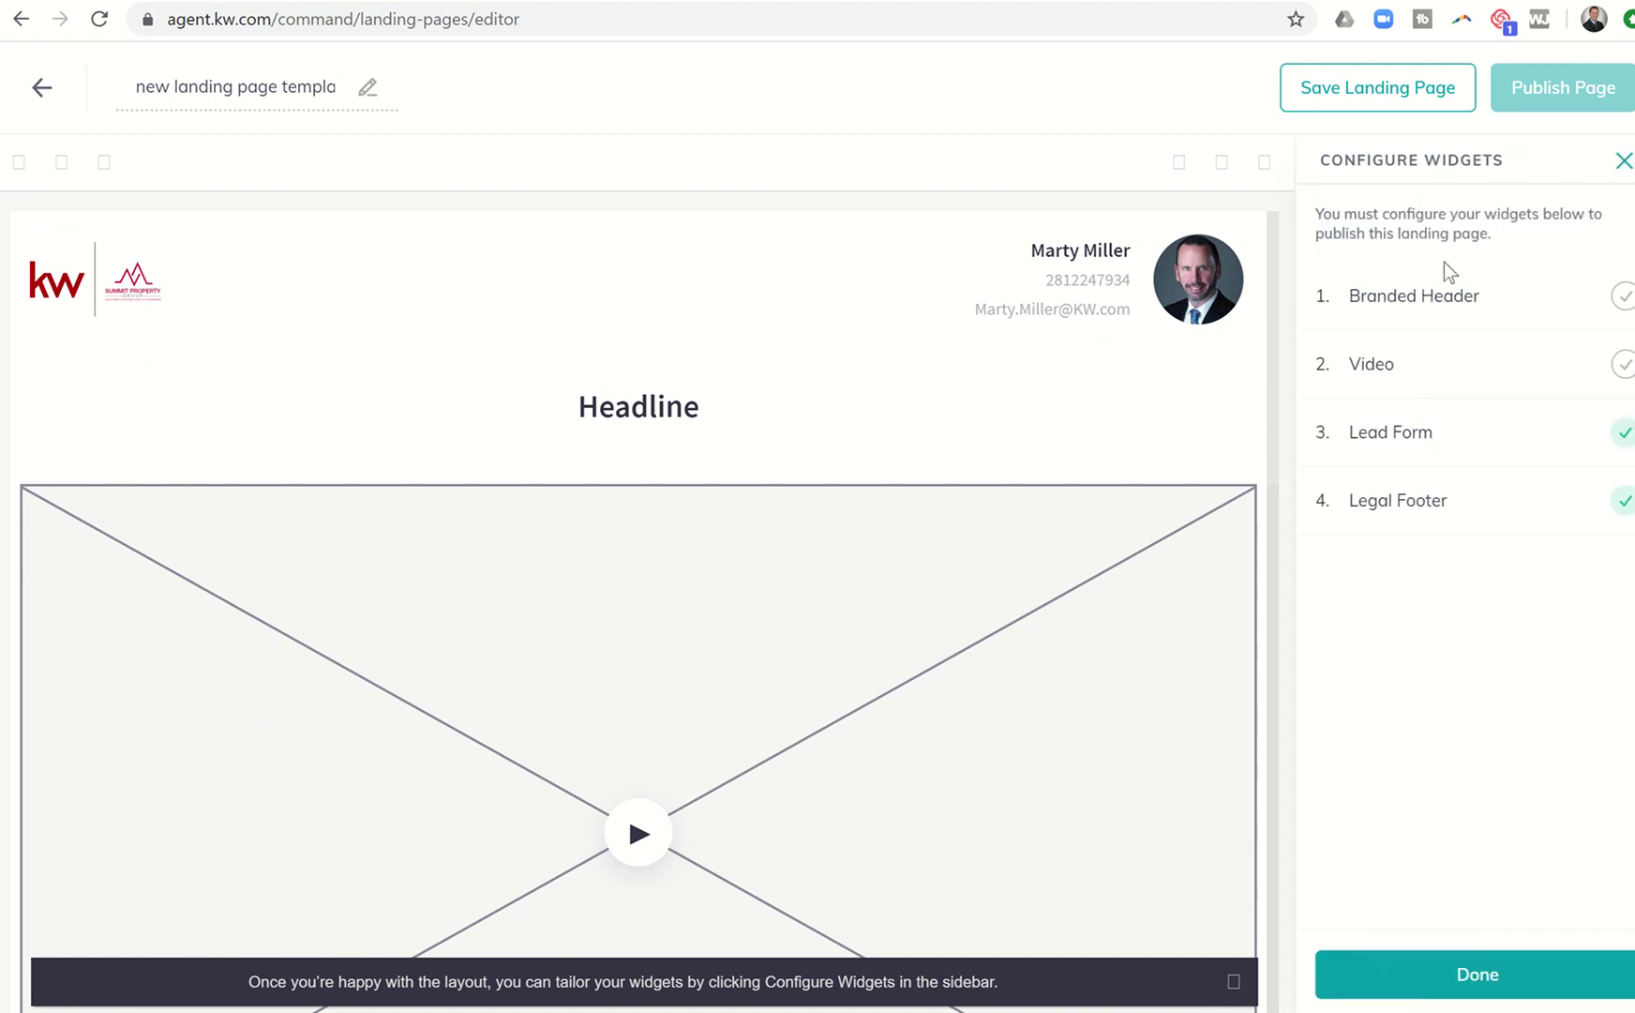
left_click(1416, 299)
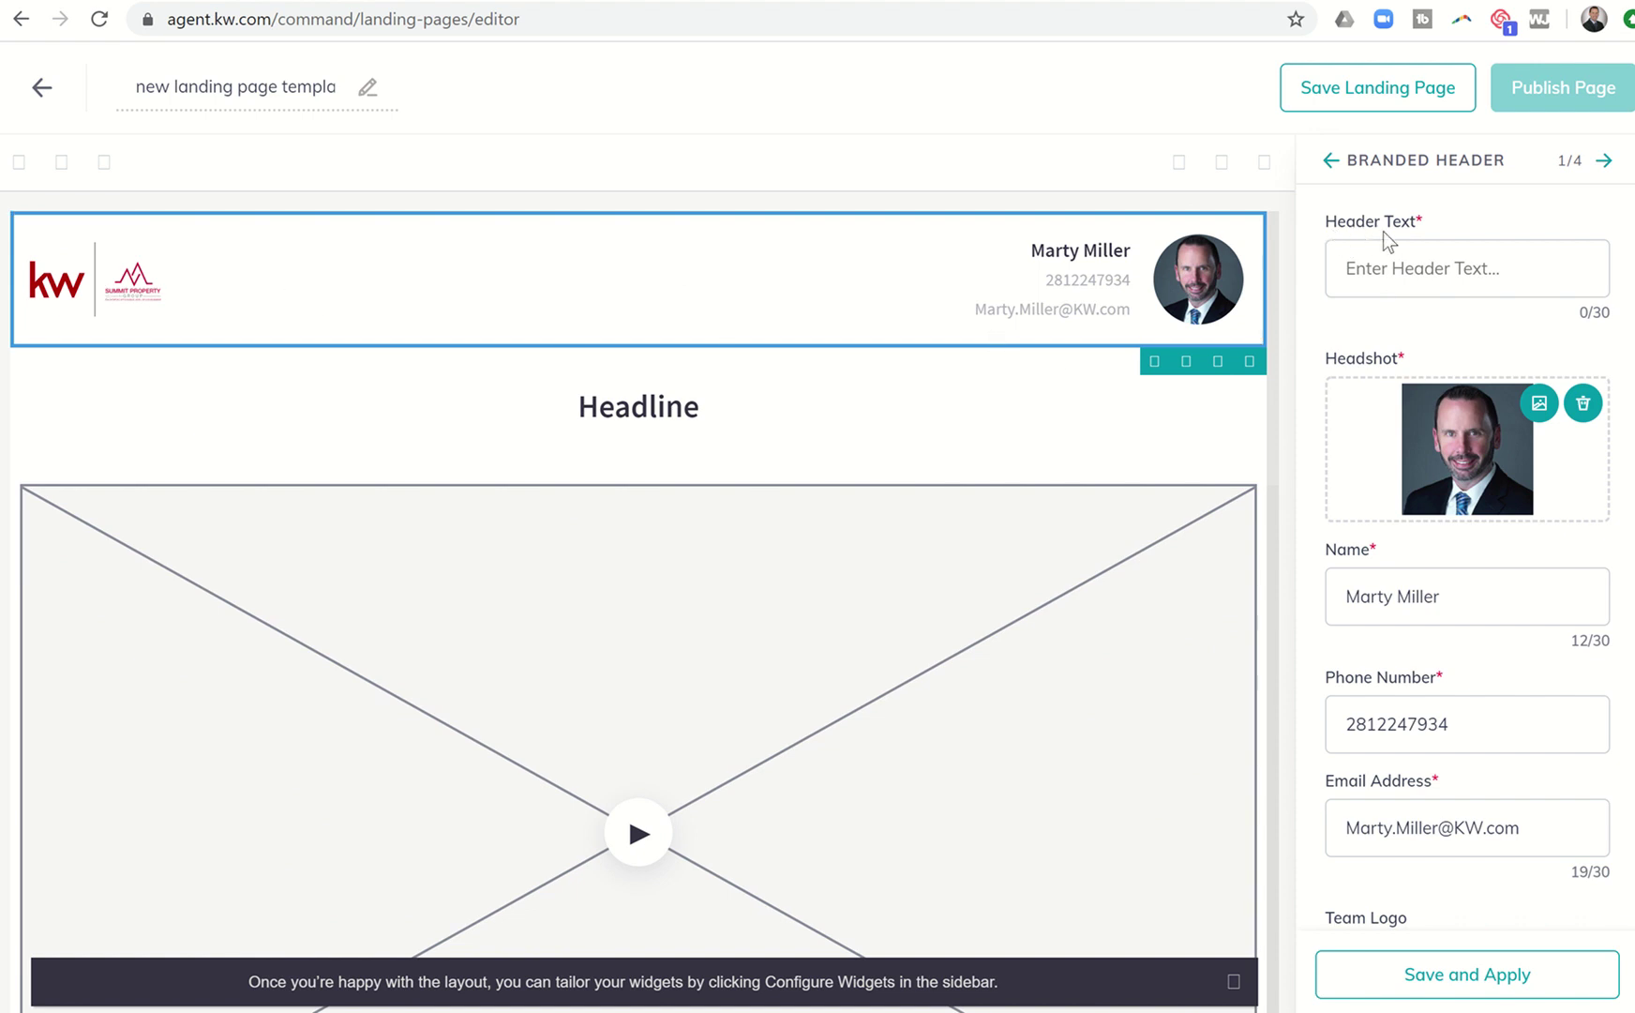
left_click(1377, 282)
type("First Time ")
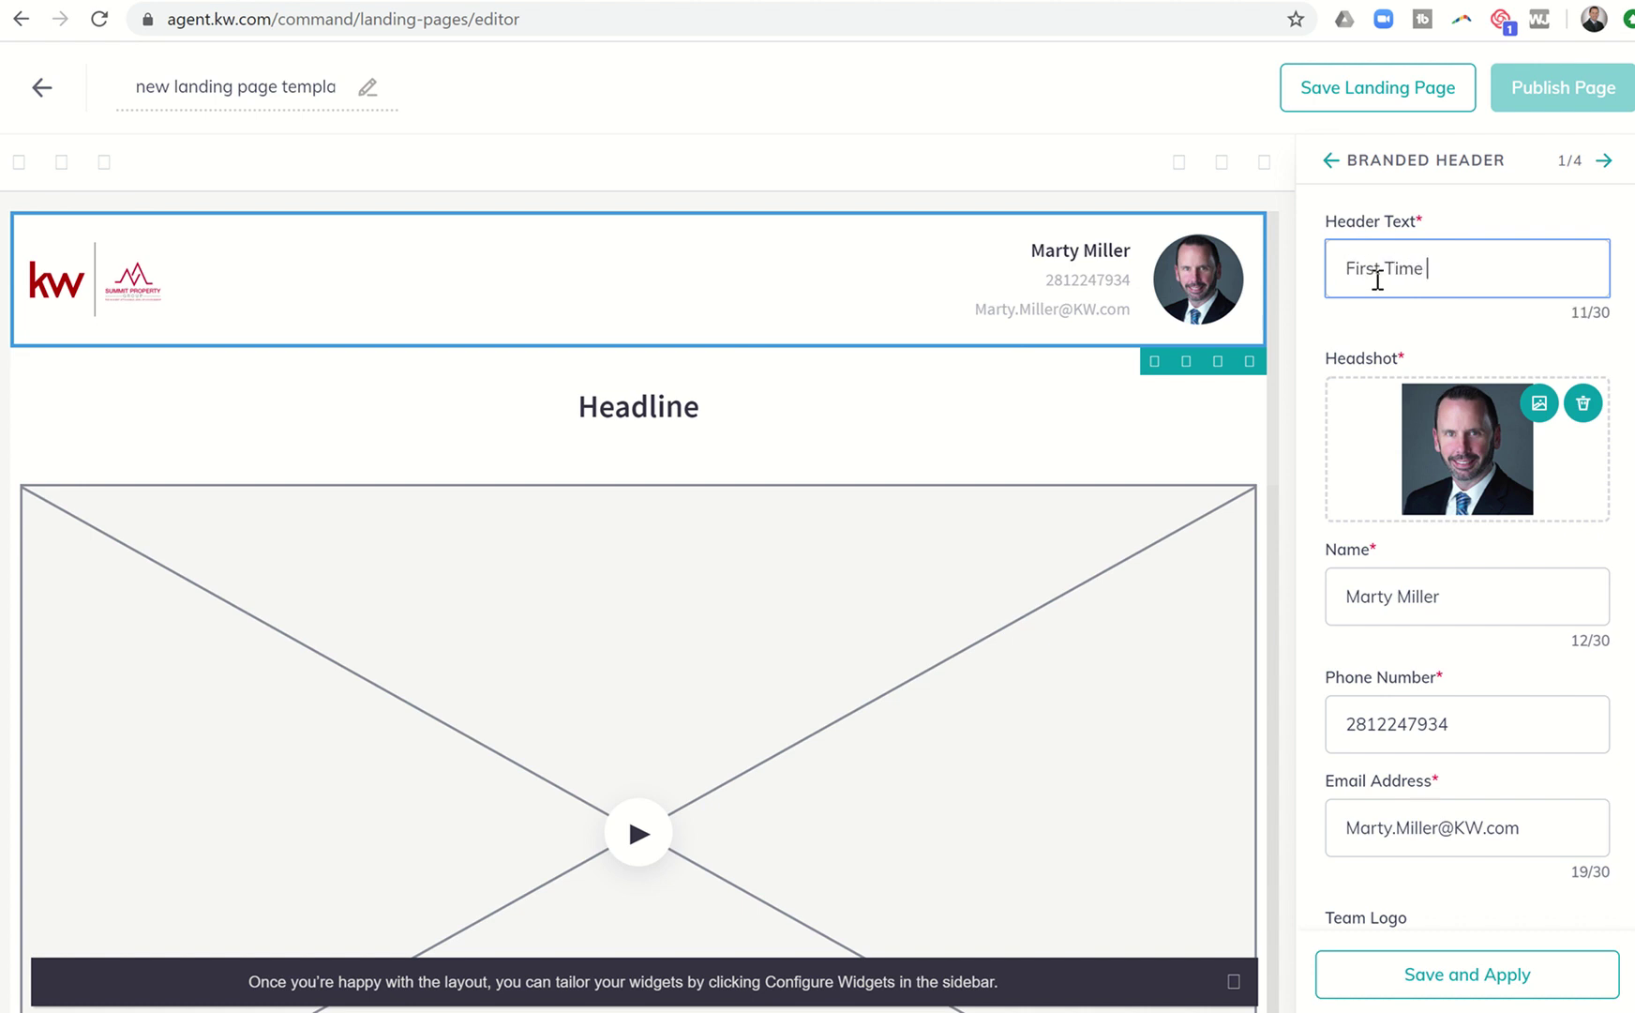
type("Home Buyer's Semina")
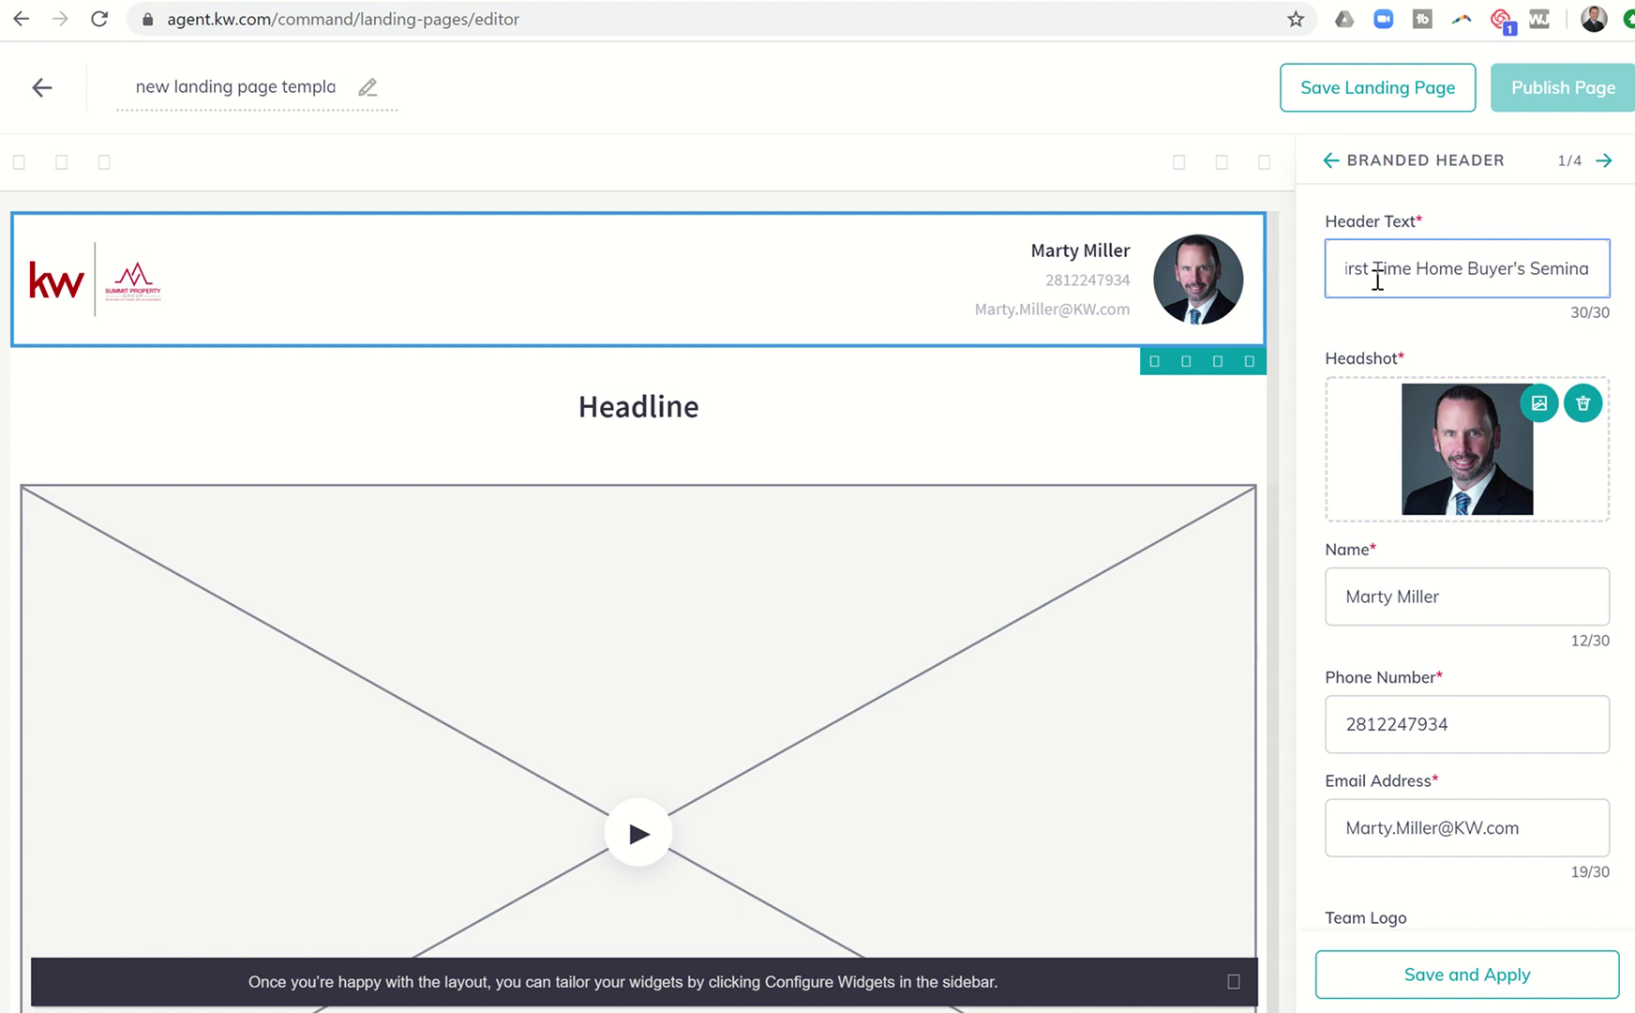
key("Left")
key("Left")
key("Left")
key("Left")
key("Left")
key("Left")
key("Left")
key("BackSpace")
key("BackSpace")
key("Right")
key("Right")
key("Right")
key("Right")
key("Right")
key("Right")
key("Right")
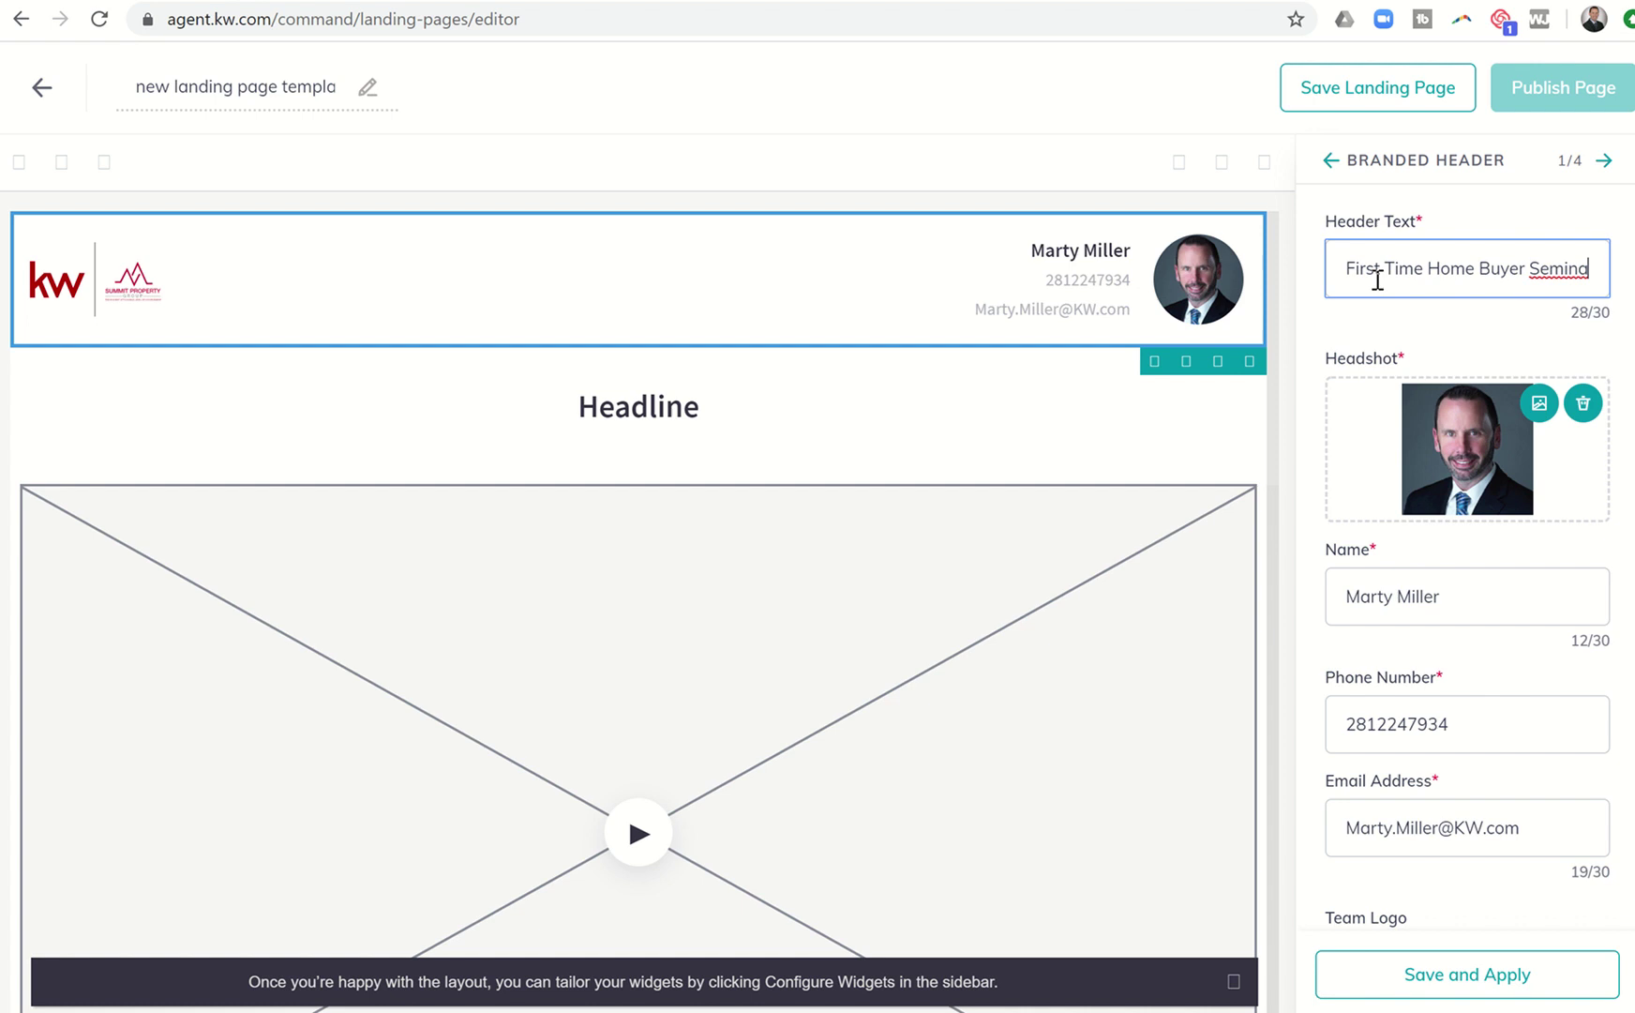
type("r")
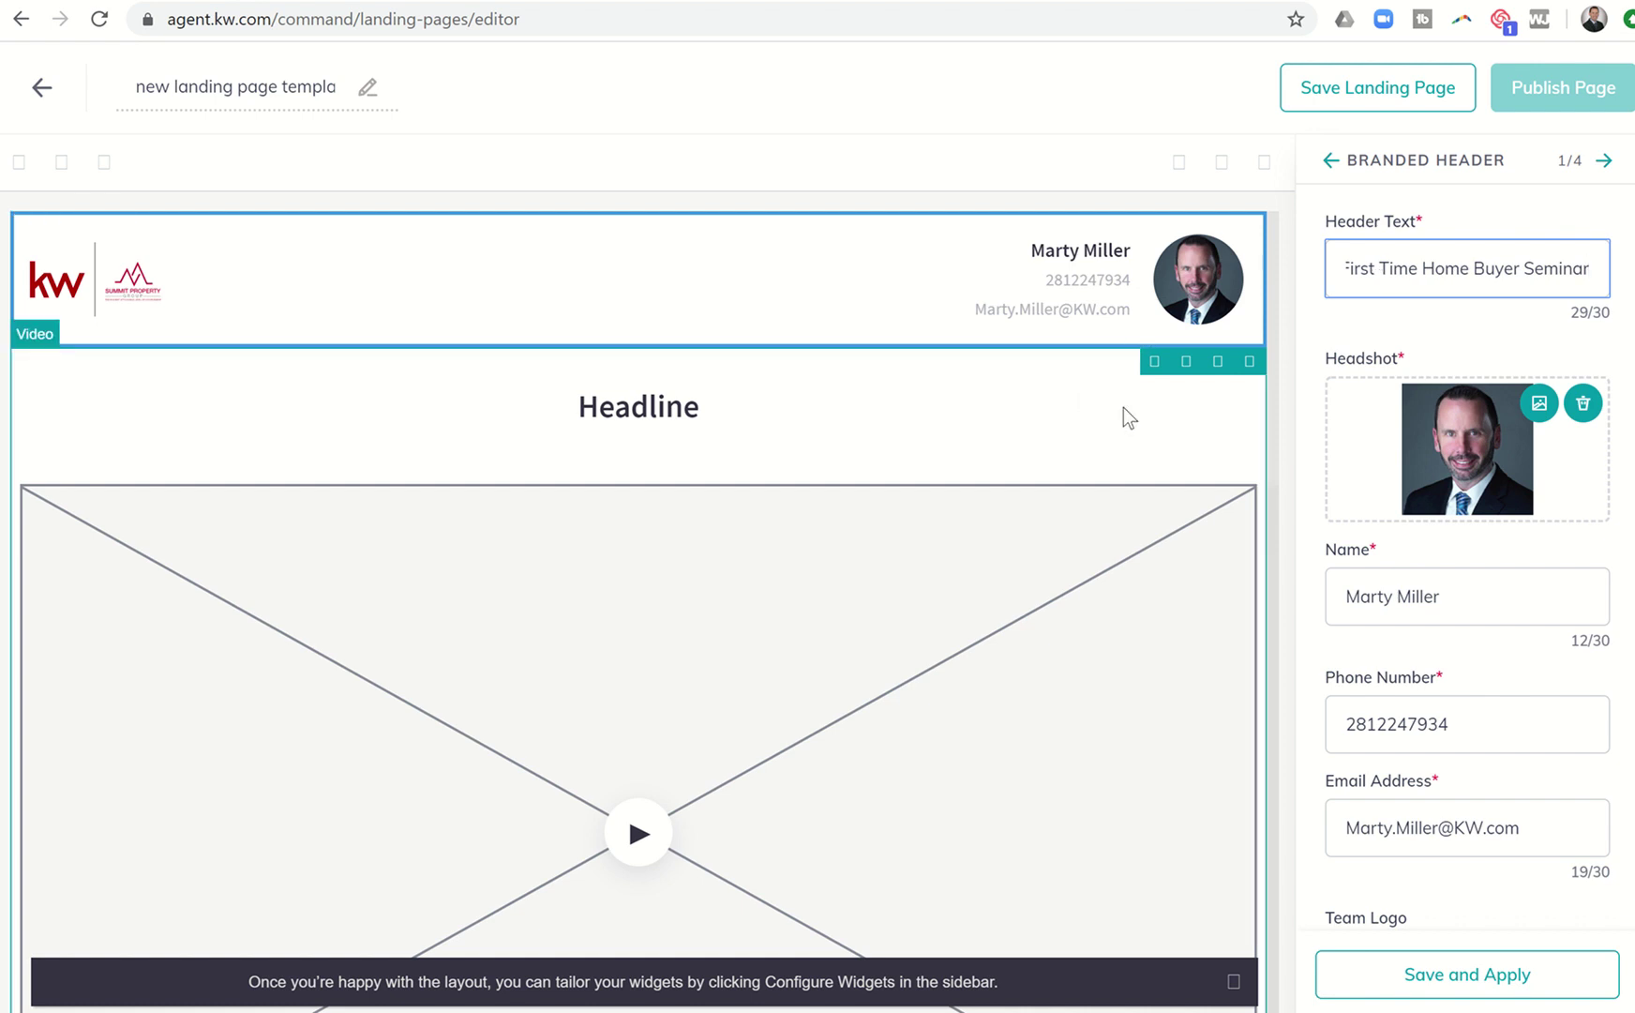
Add the missing hyphen to the agent's phone number and save the header settings
scroll(1418, 634, "down", 1)
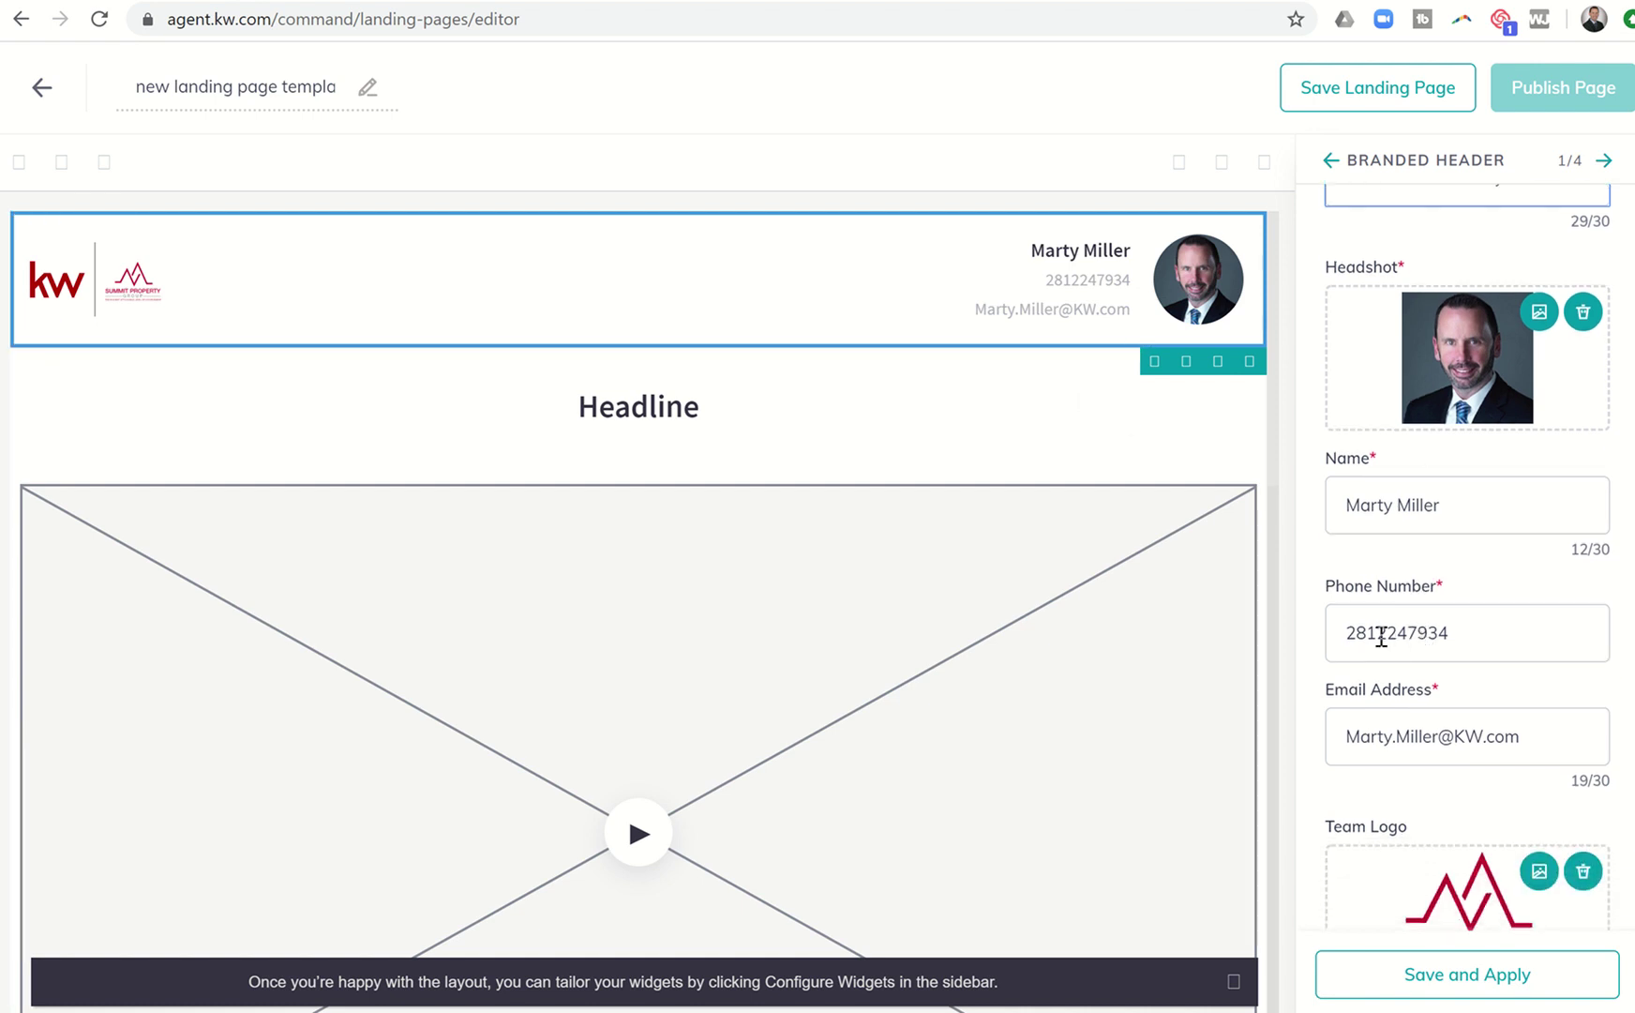
left_click(1382, 636)
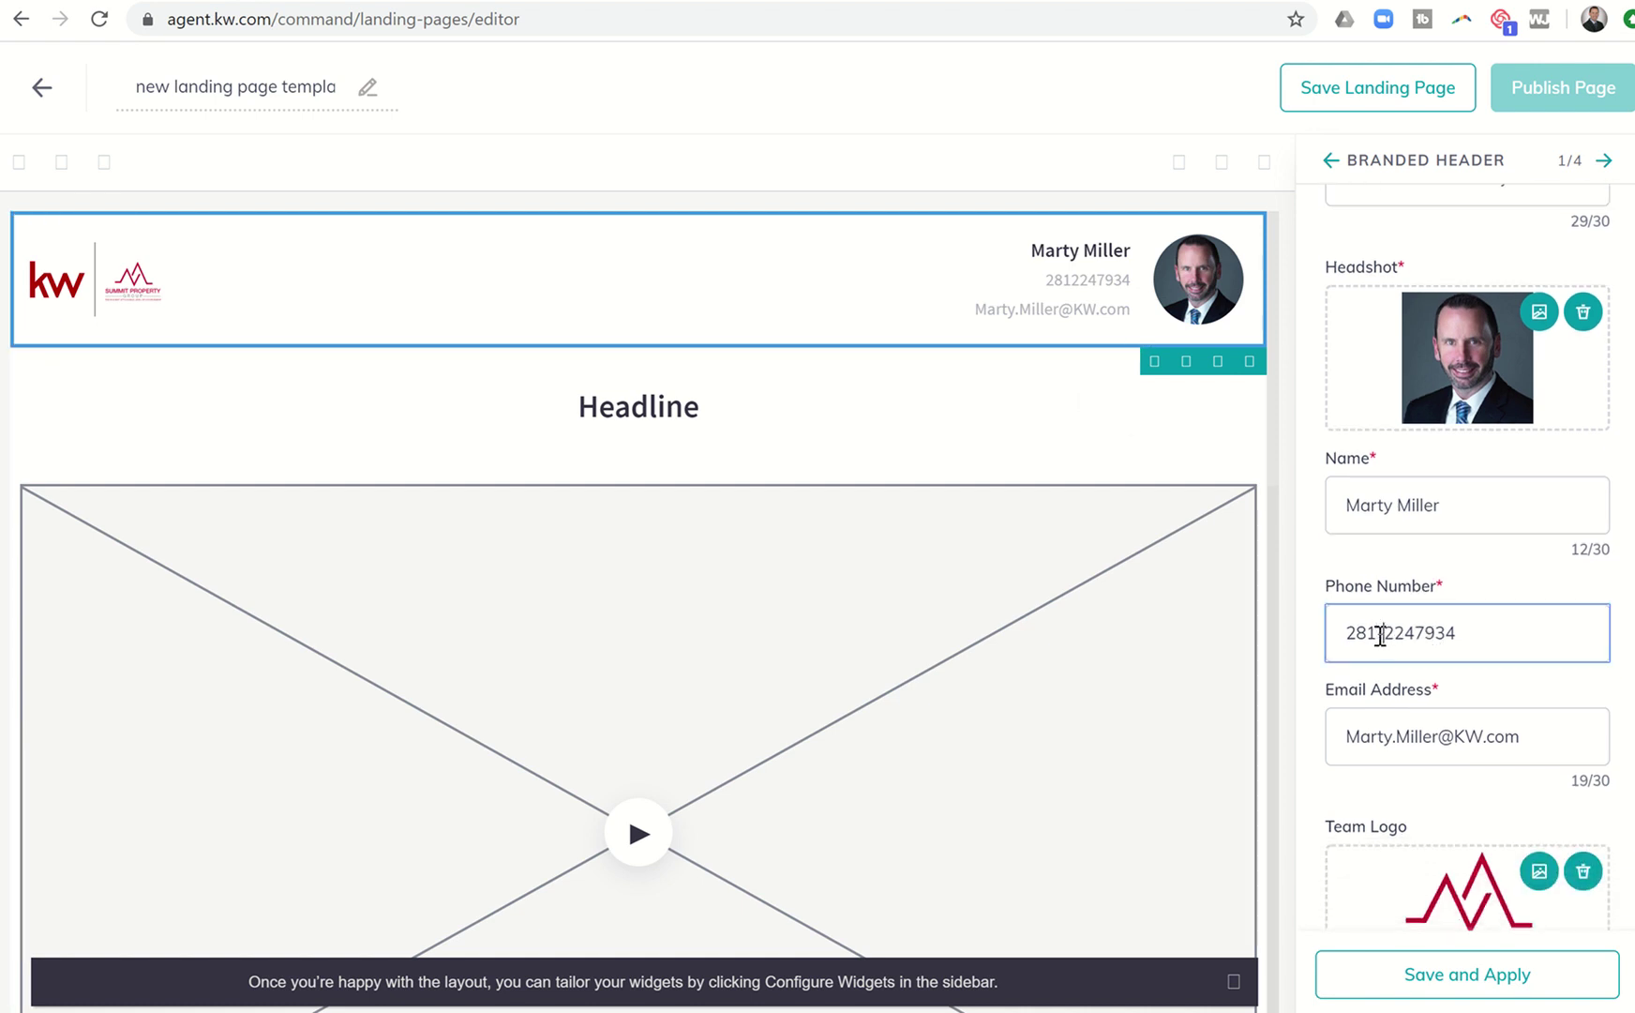
key("Right")
key("Right")
key("Right")
type("-")
left_click(1426, 976)
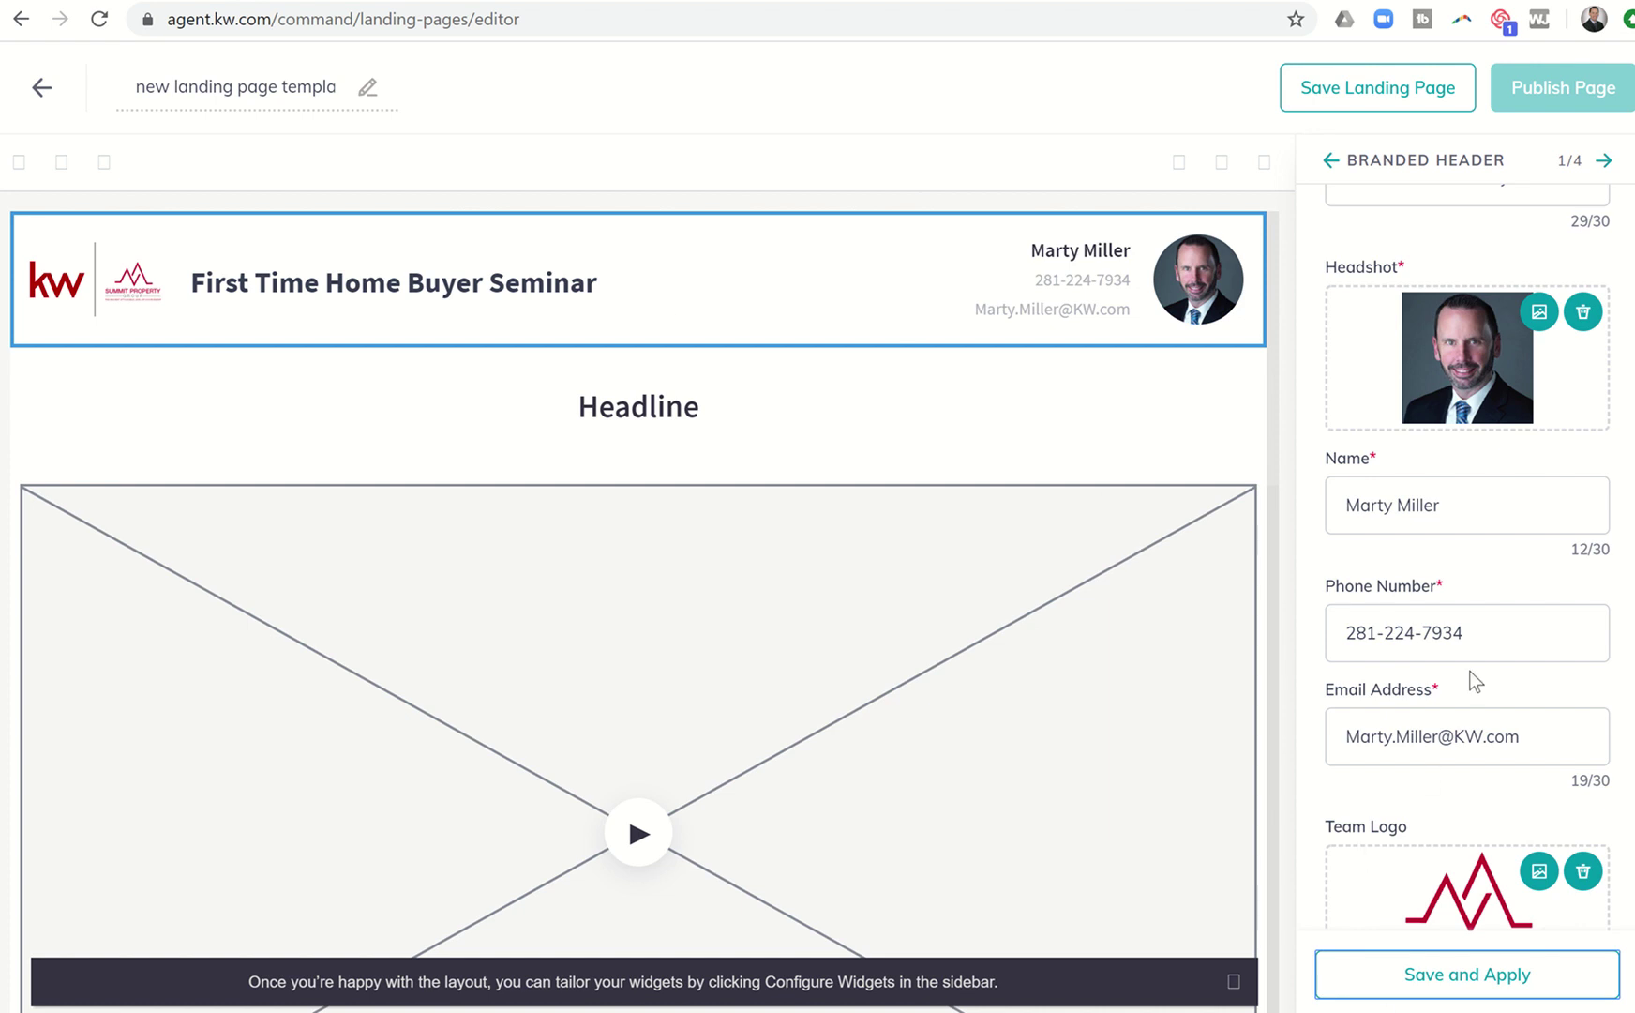
Give the video section the headline 'Learn More About the Home Buying Process'
left_click(1604, 164)
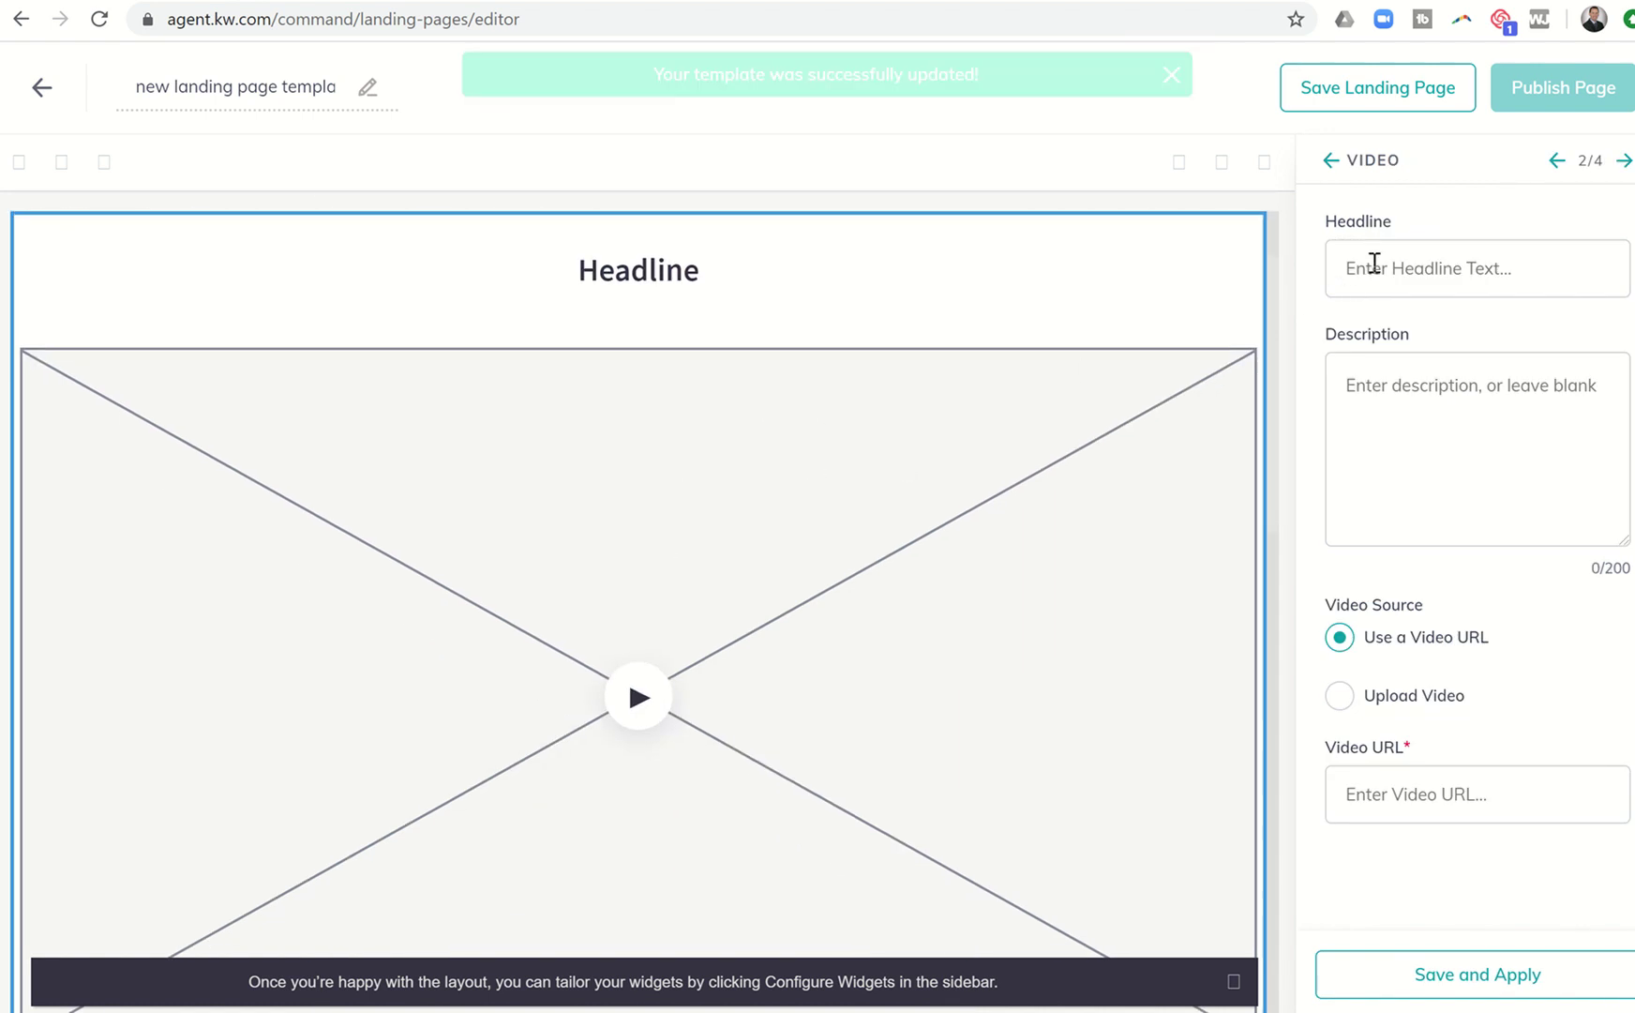
left_click(1366, 267)
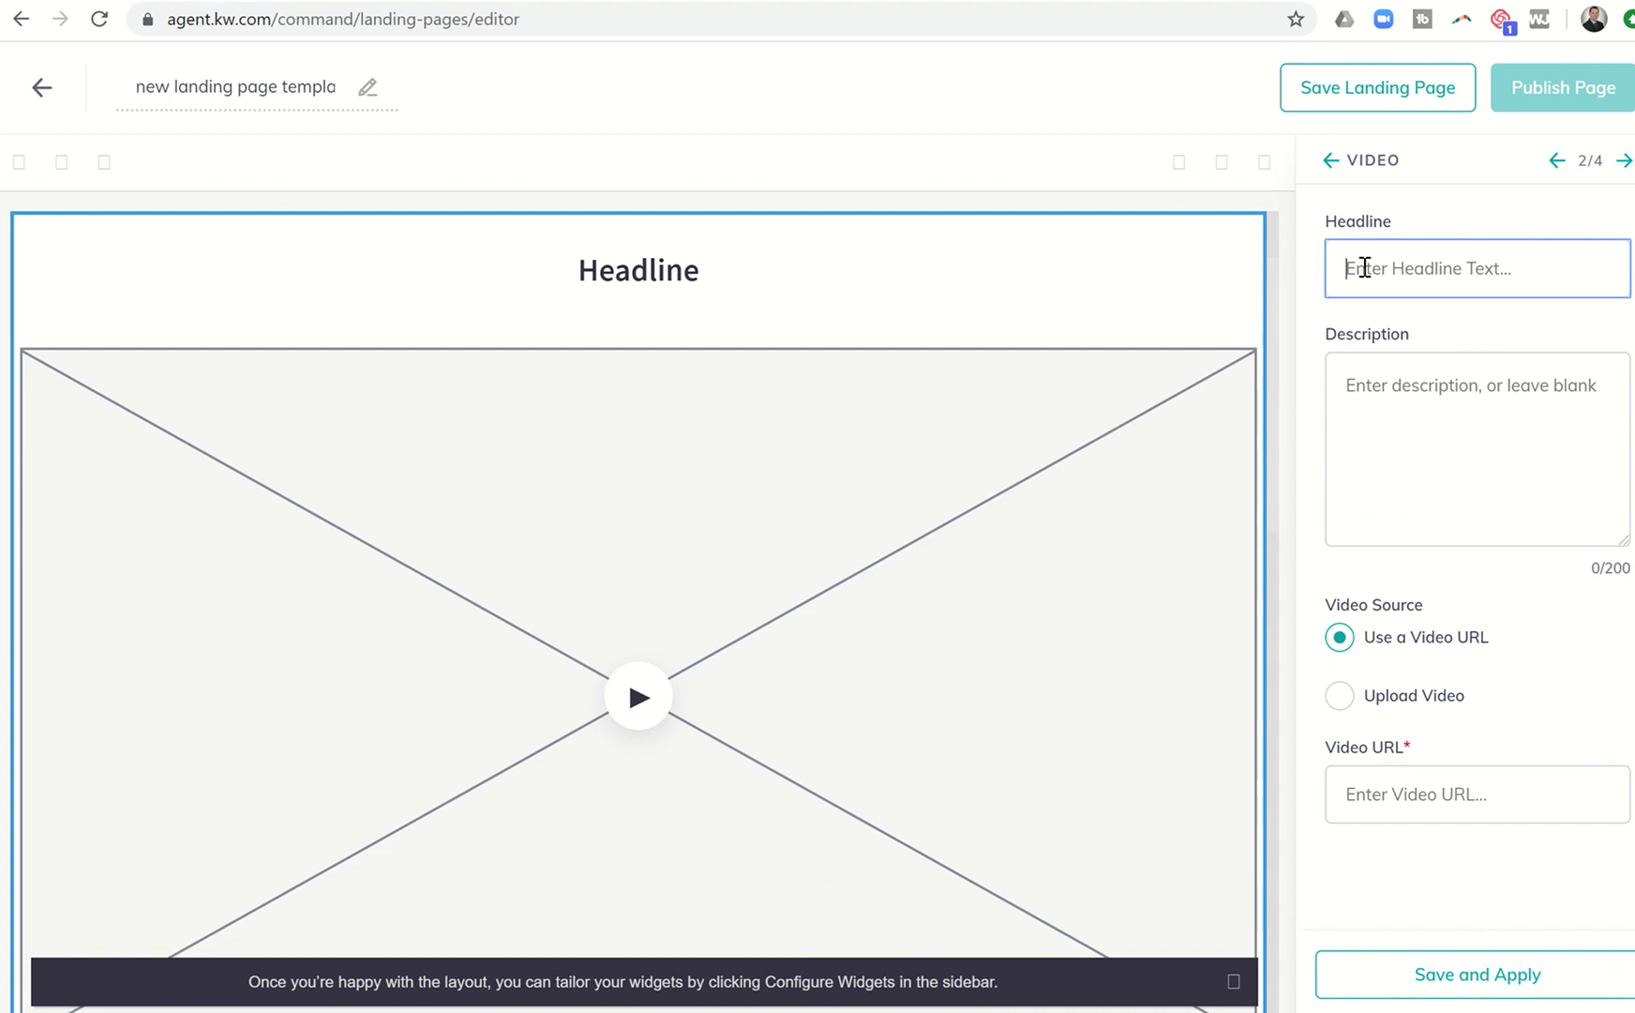
type("4")
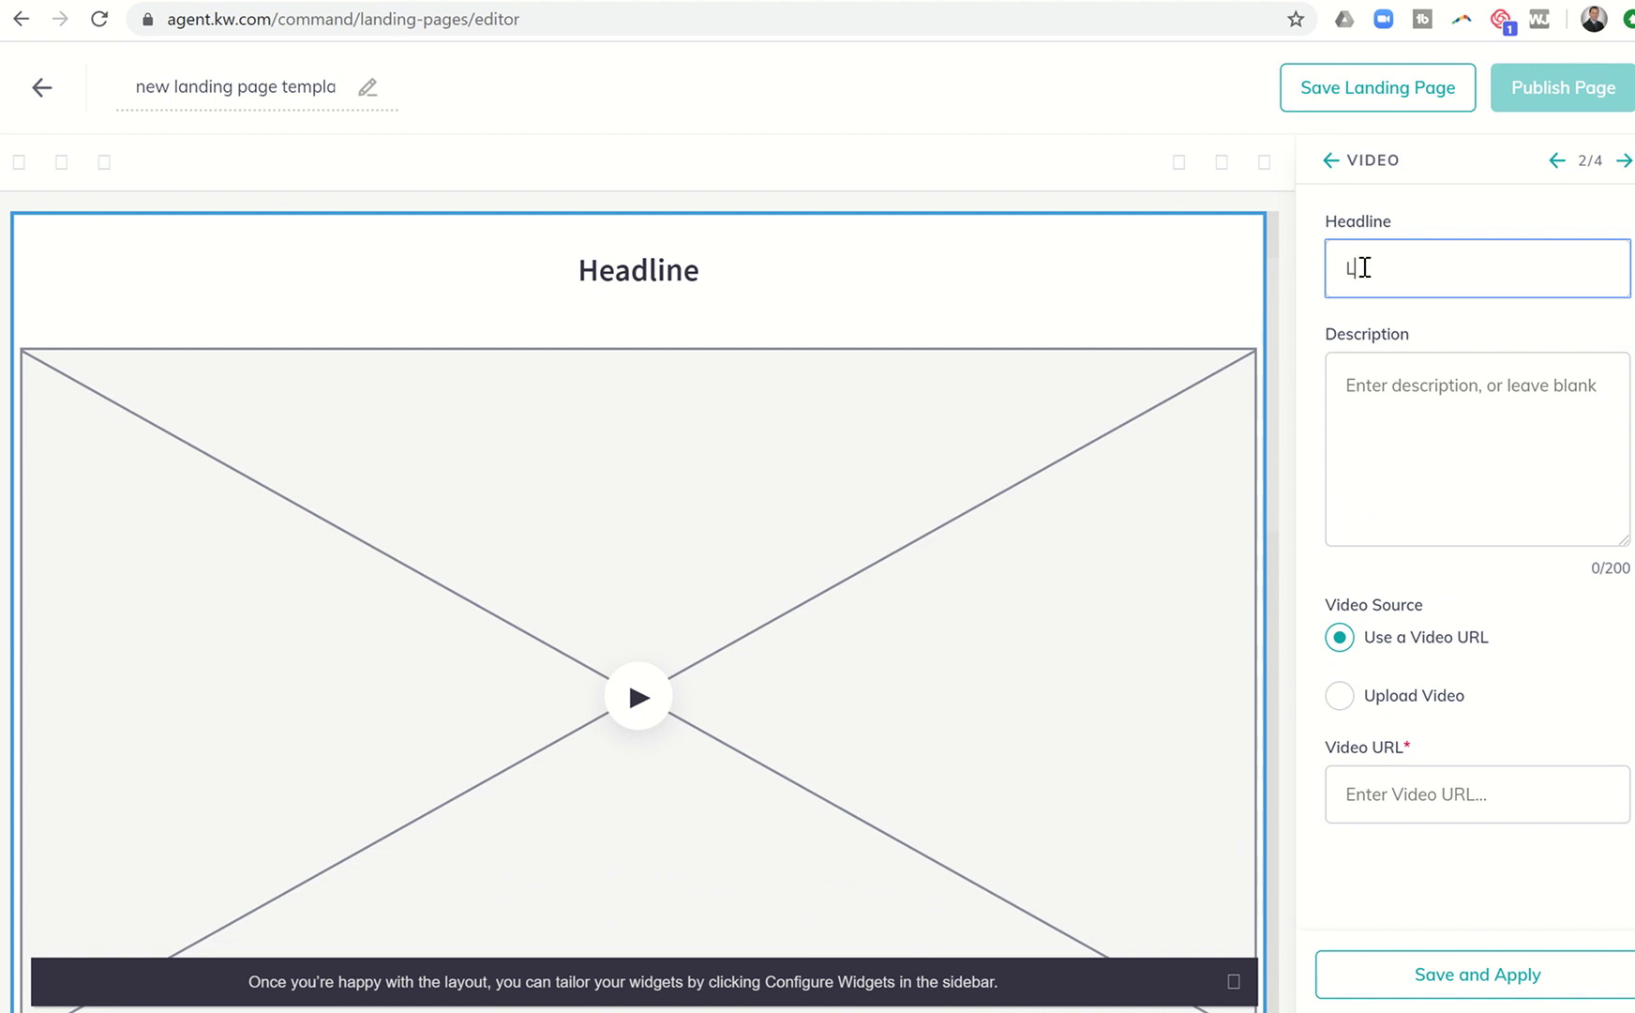
type("earn More ABout")
key("BackSpace")
key("BackSpace")
key("BackSpace")
key("BackSpace")
key("BackSpace")
type("bout the Home Buy")
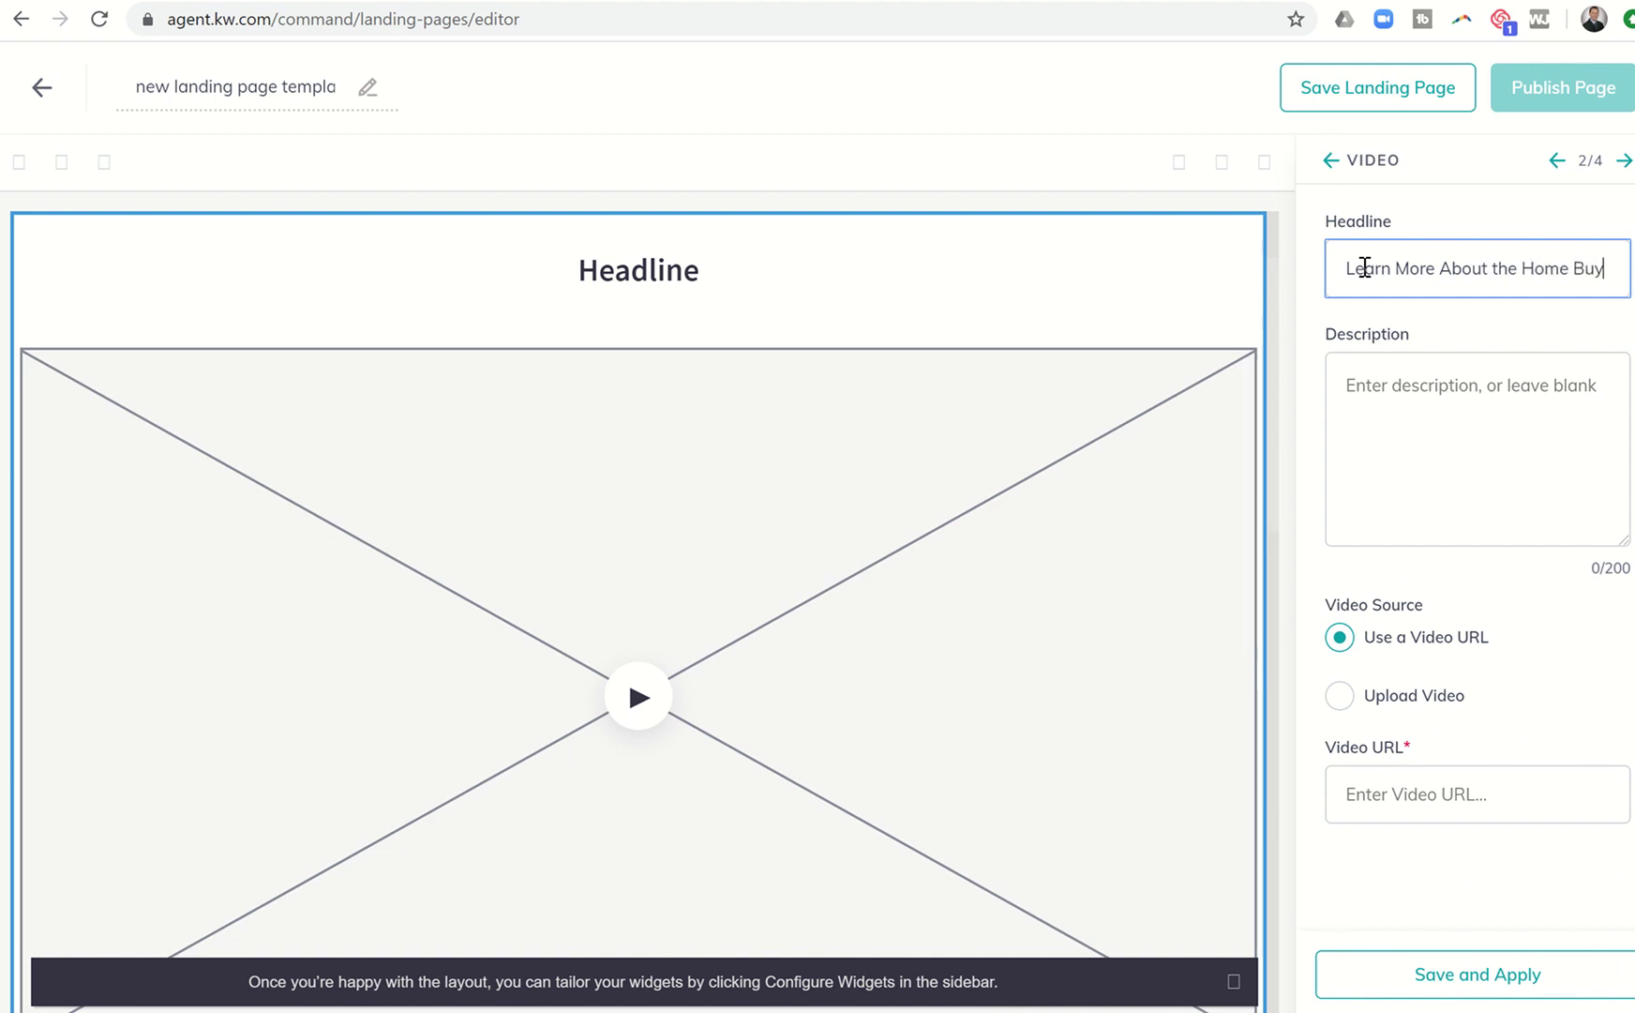
type("ing Process")
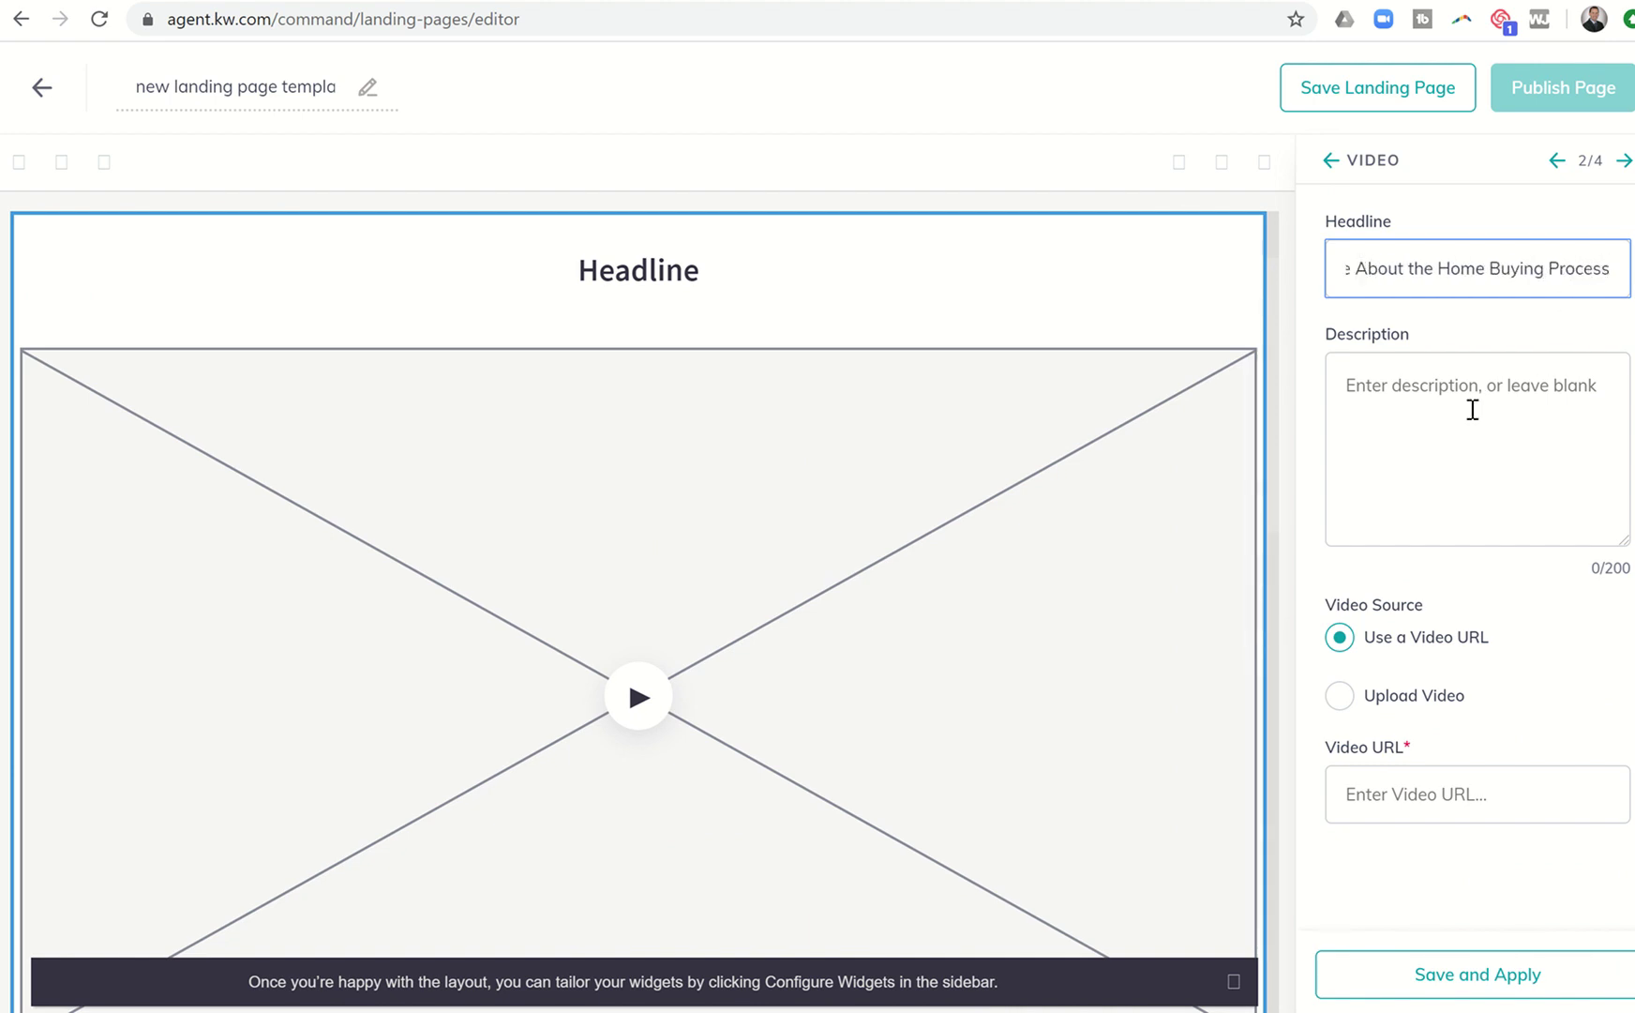
Enter the seminar video description ending 'please register below!', then switch to YouTube Studio
left_click(1459, 407)
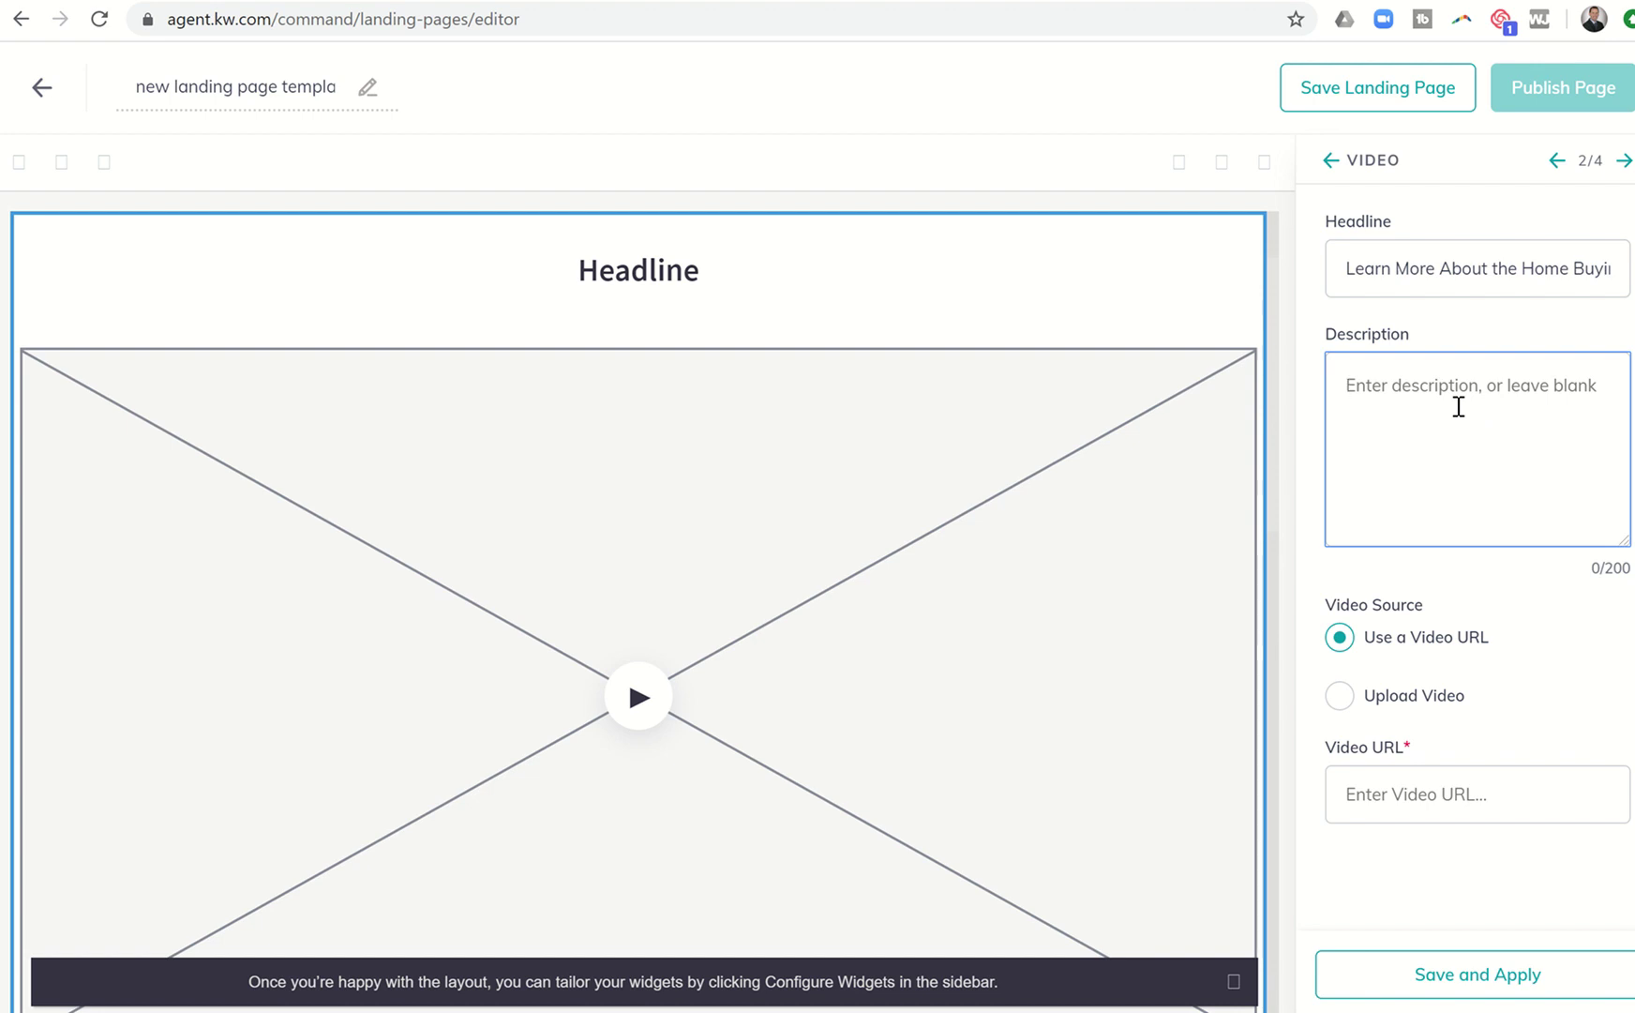
type("Watch this ")
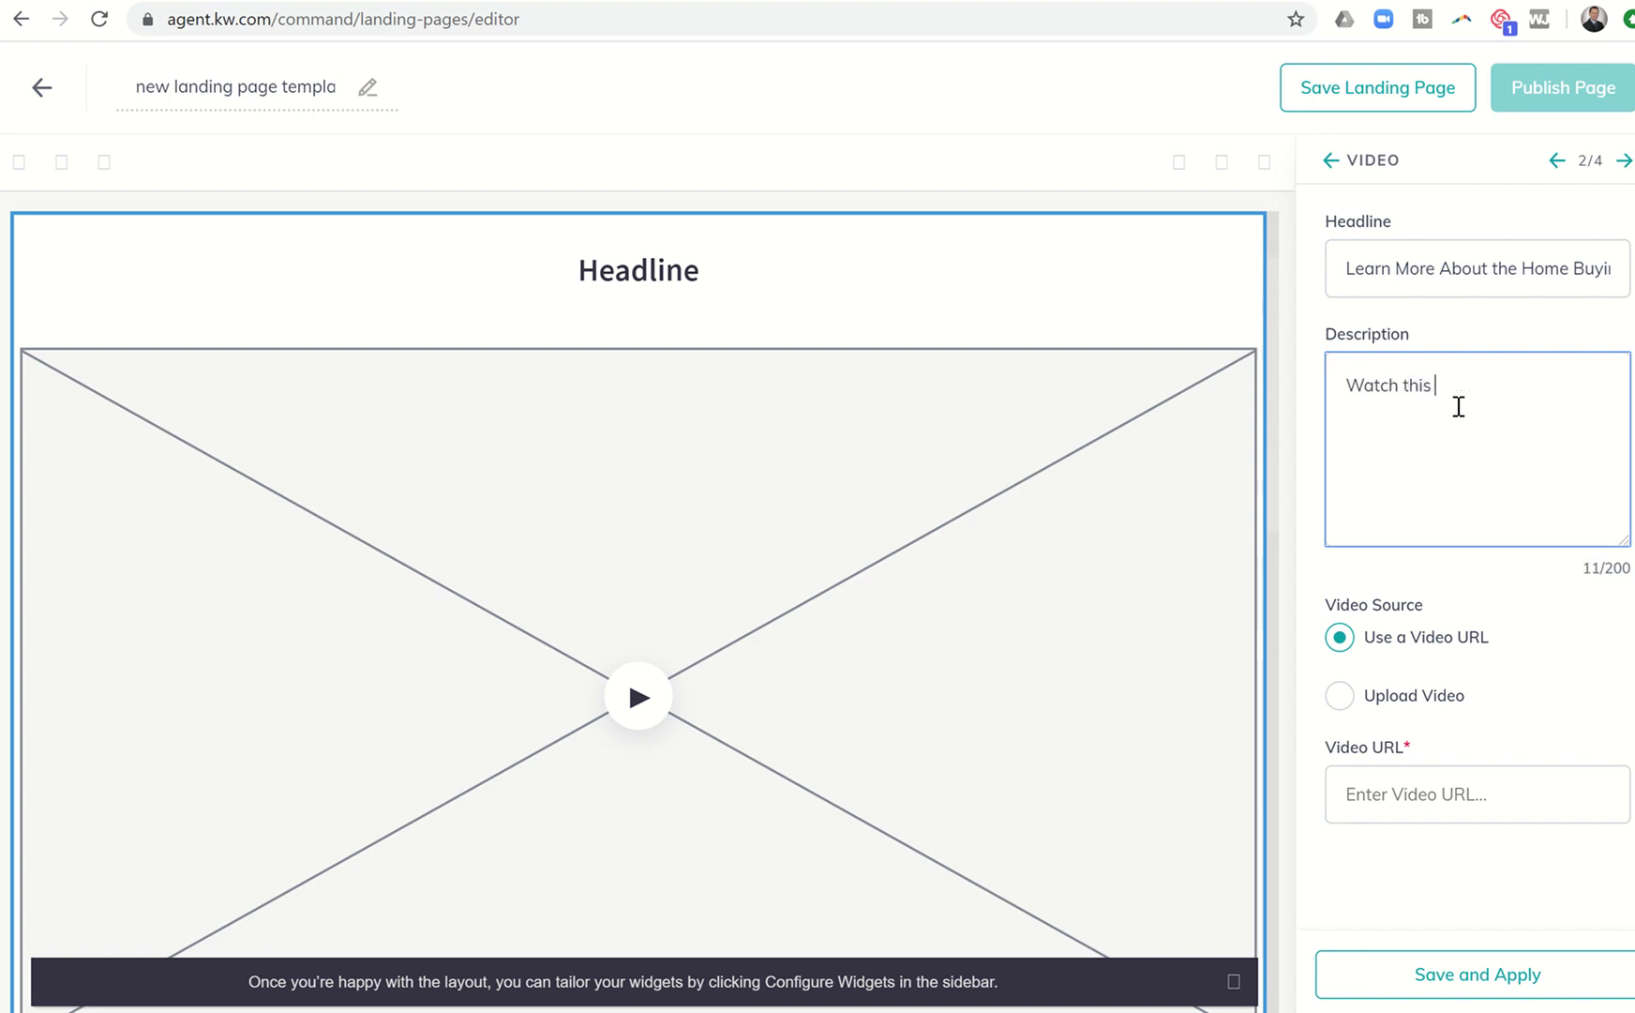
type("short video to learn more about ")
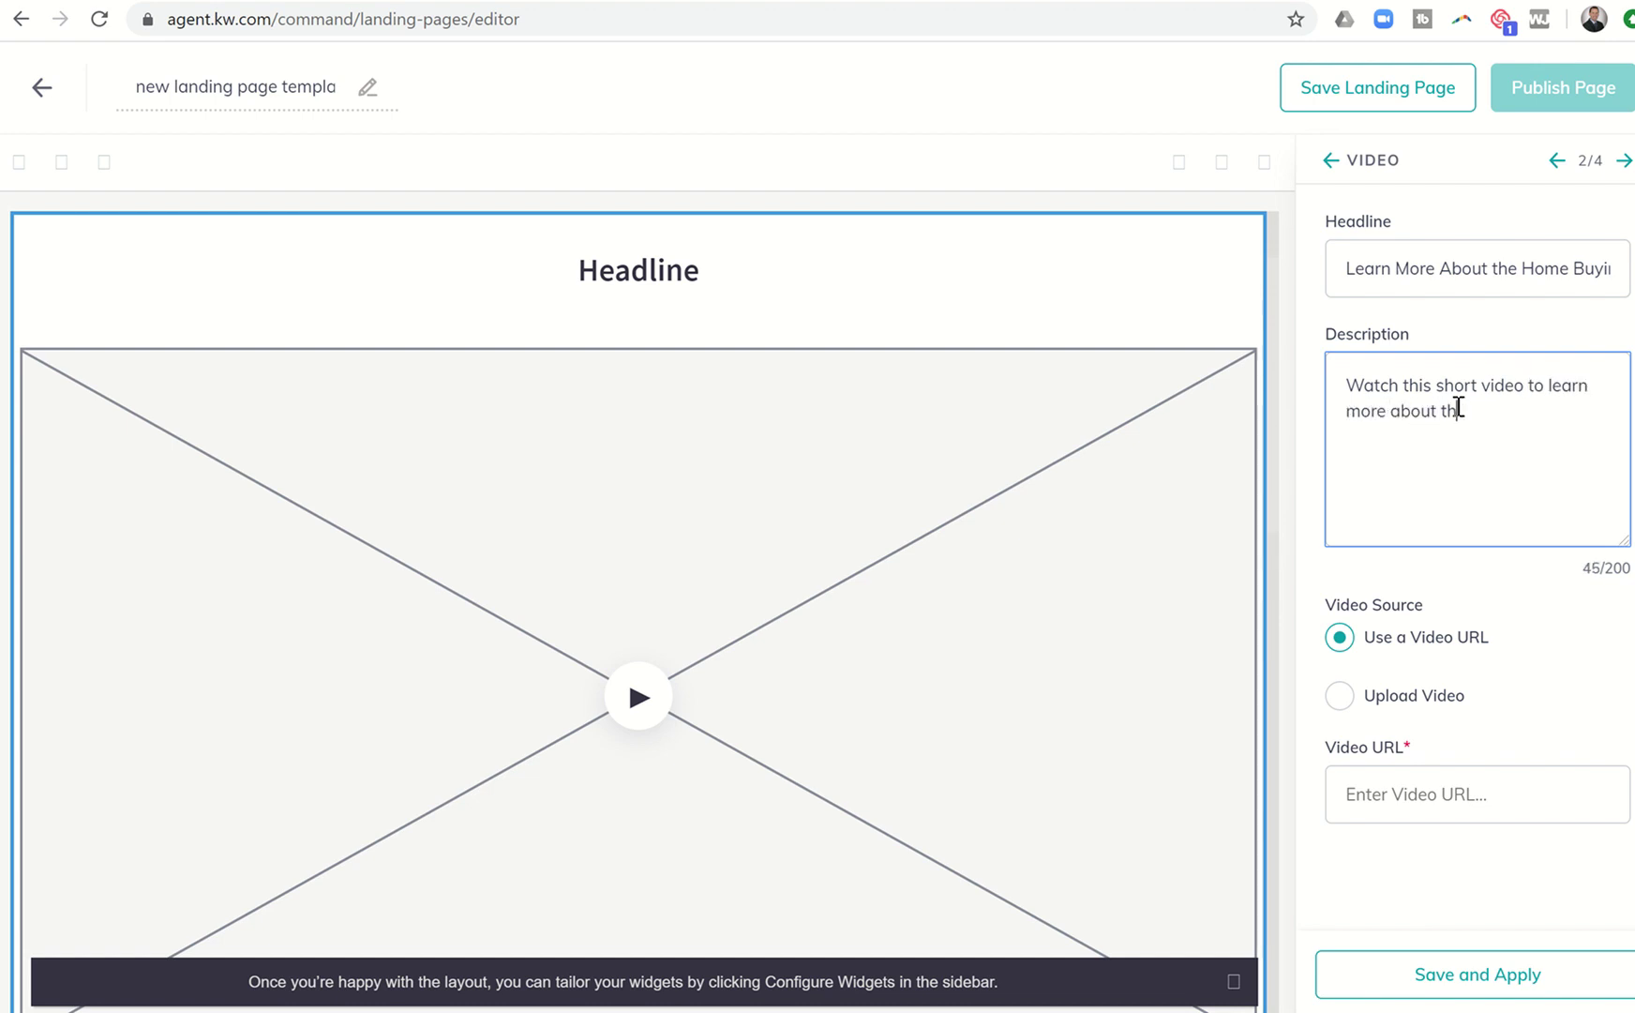
type("what Summit Property Group ")
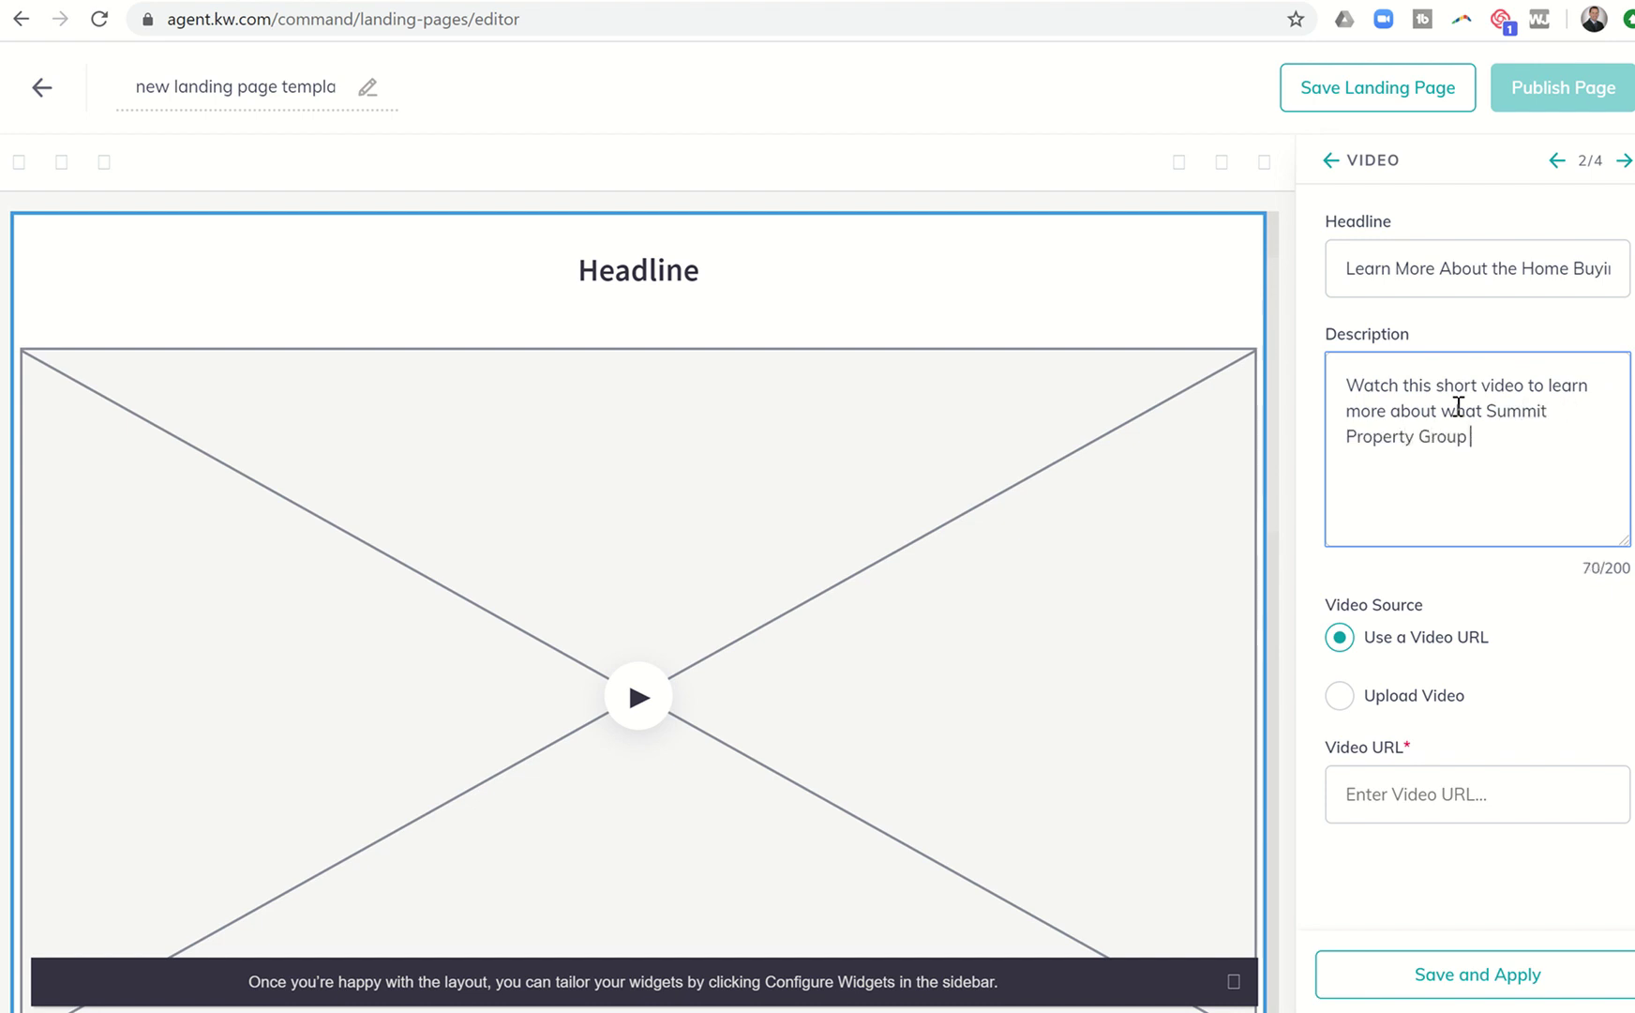
type("will be presenting d")
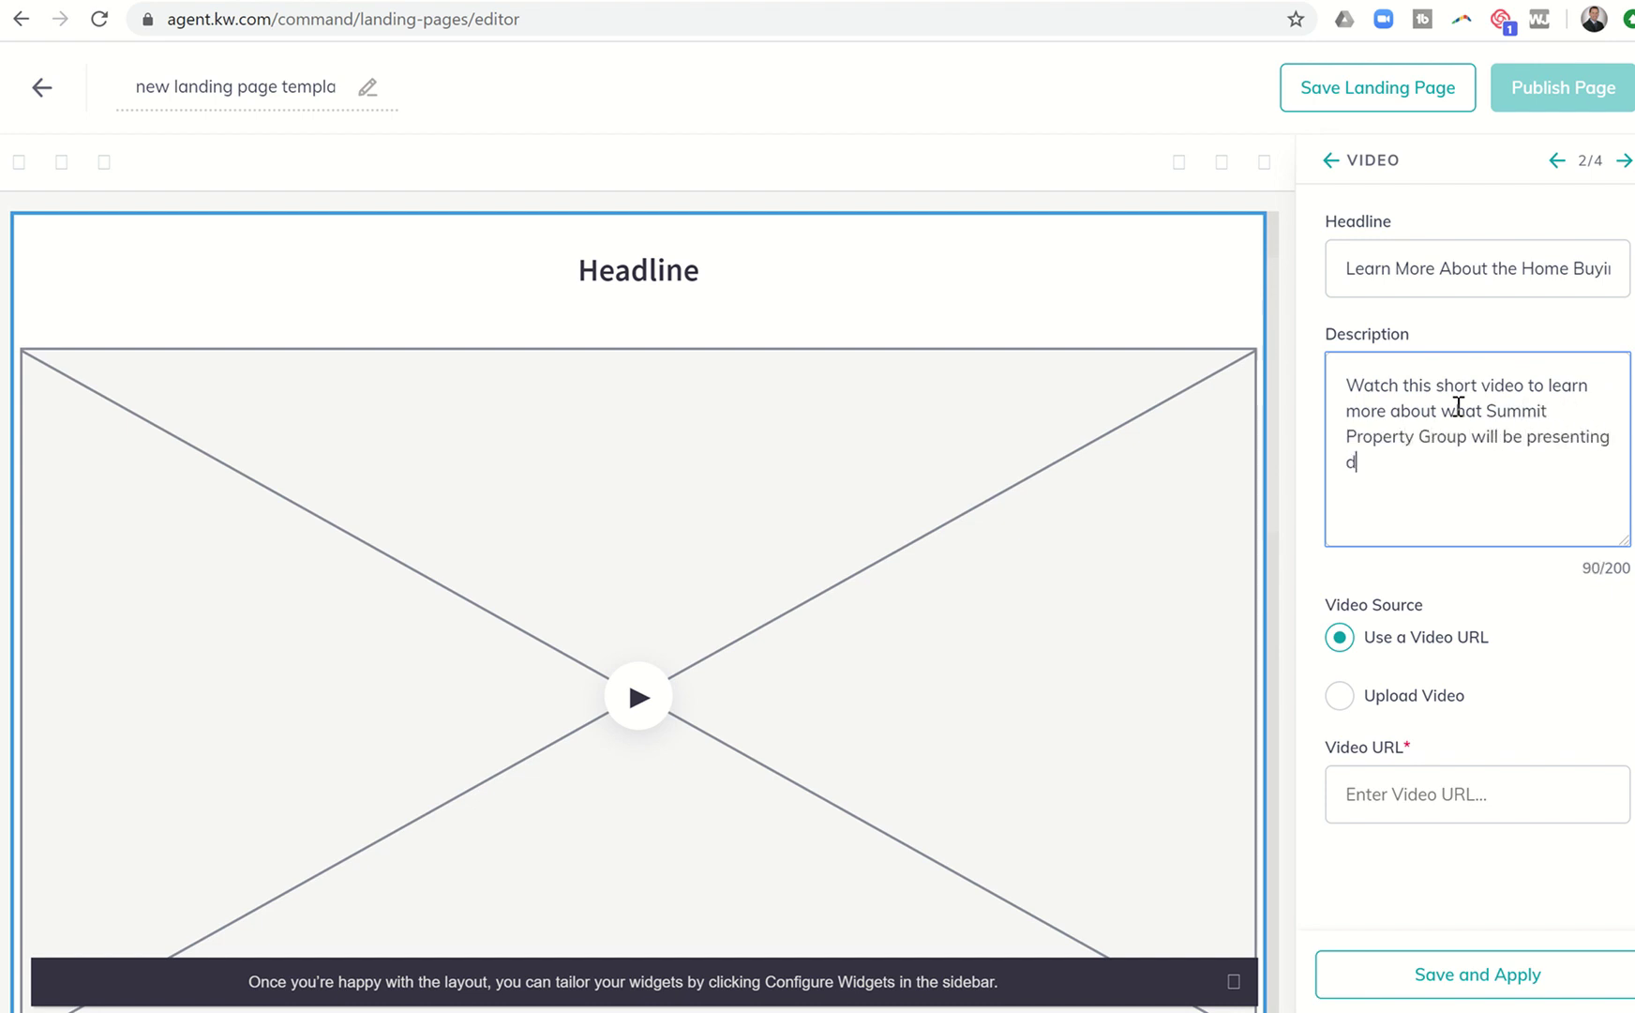
type("uring it's First Time Home Buyer ")
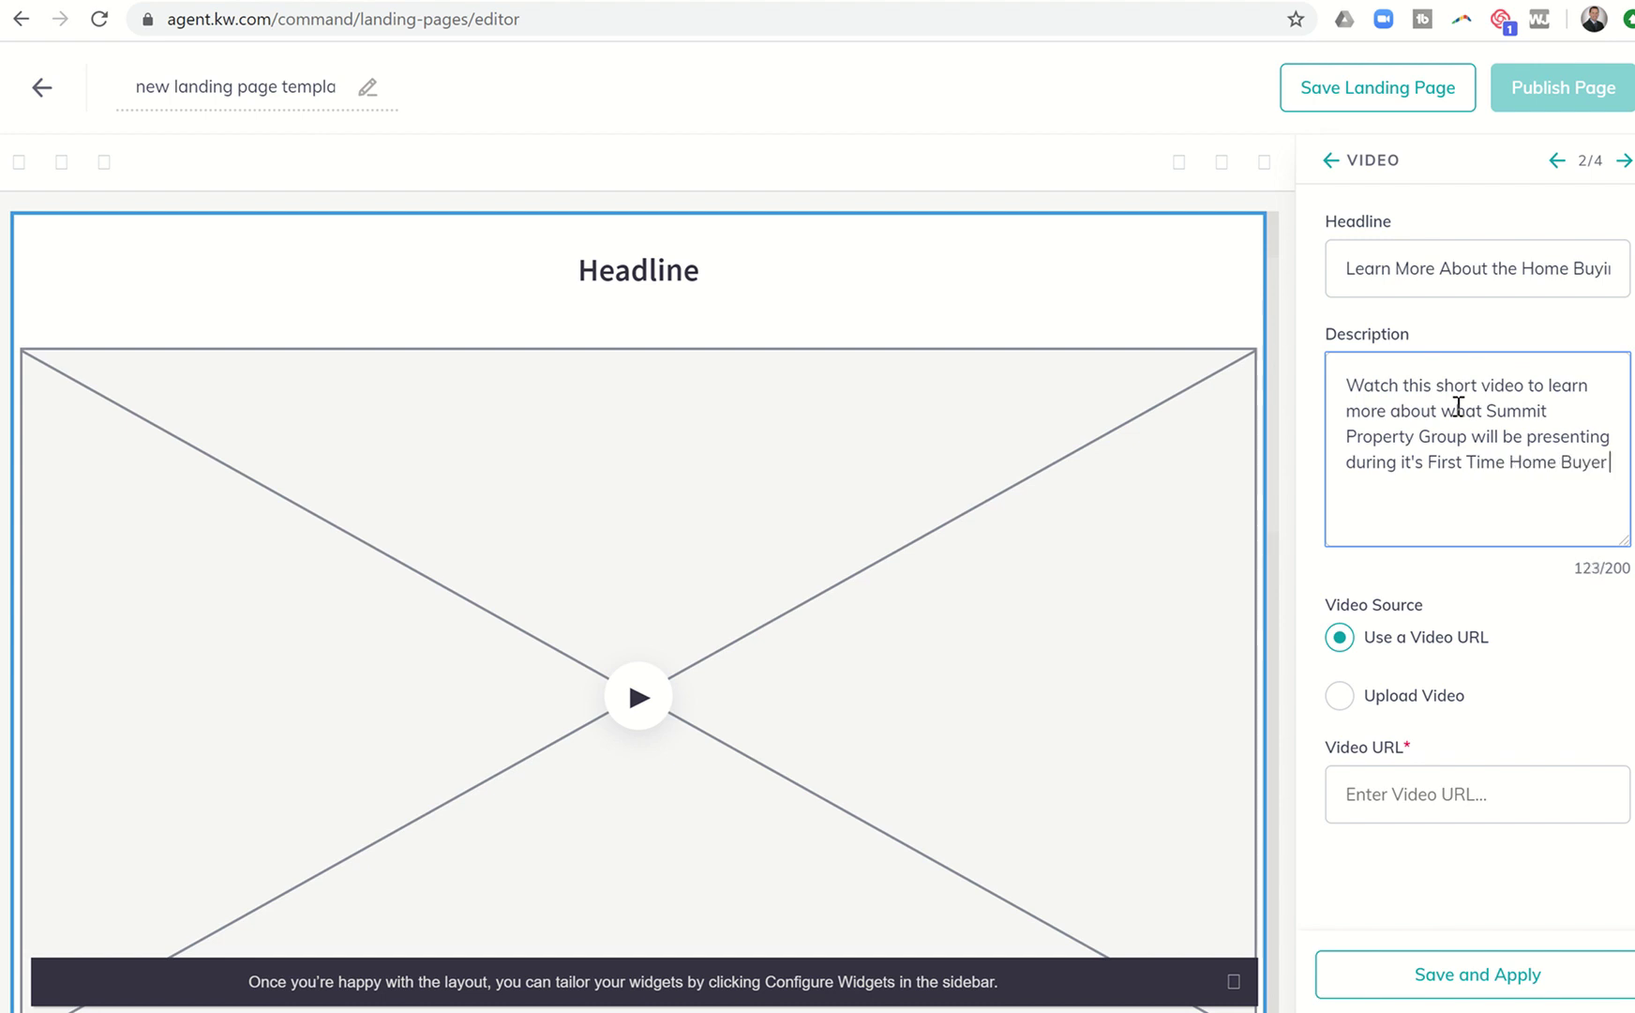
type("Seminar.  If you're interested, pleas")
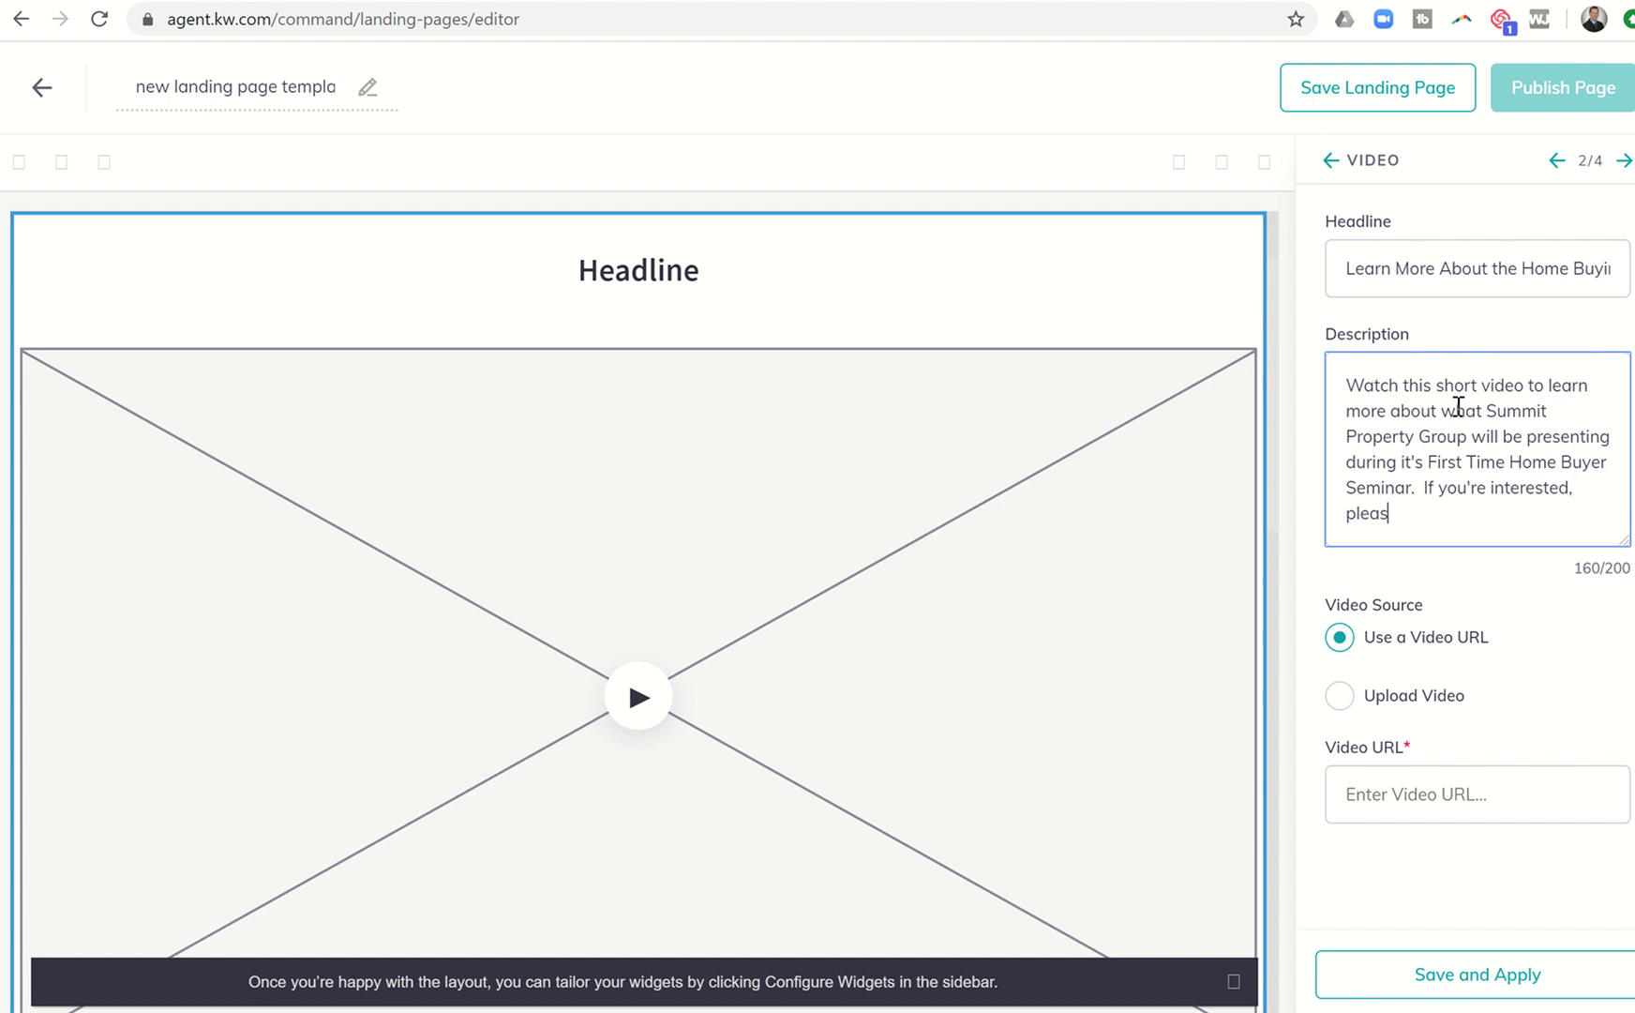
type("e regsit")
key("BackSpace")
type("er below!")
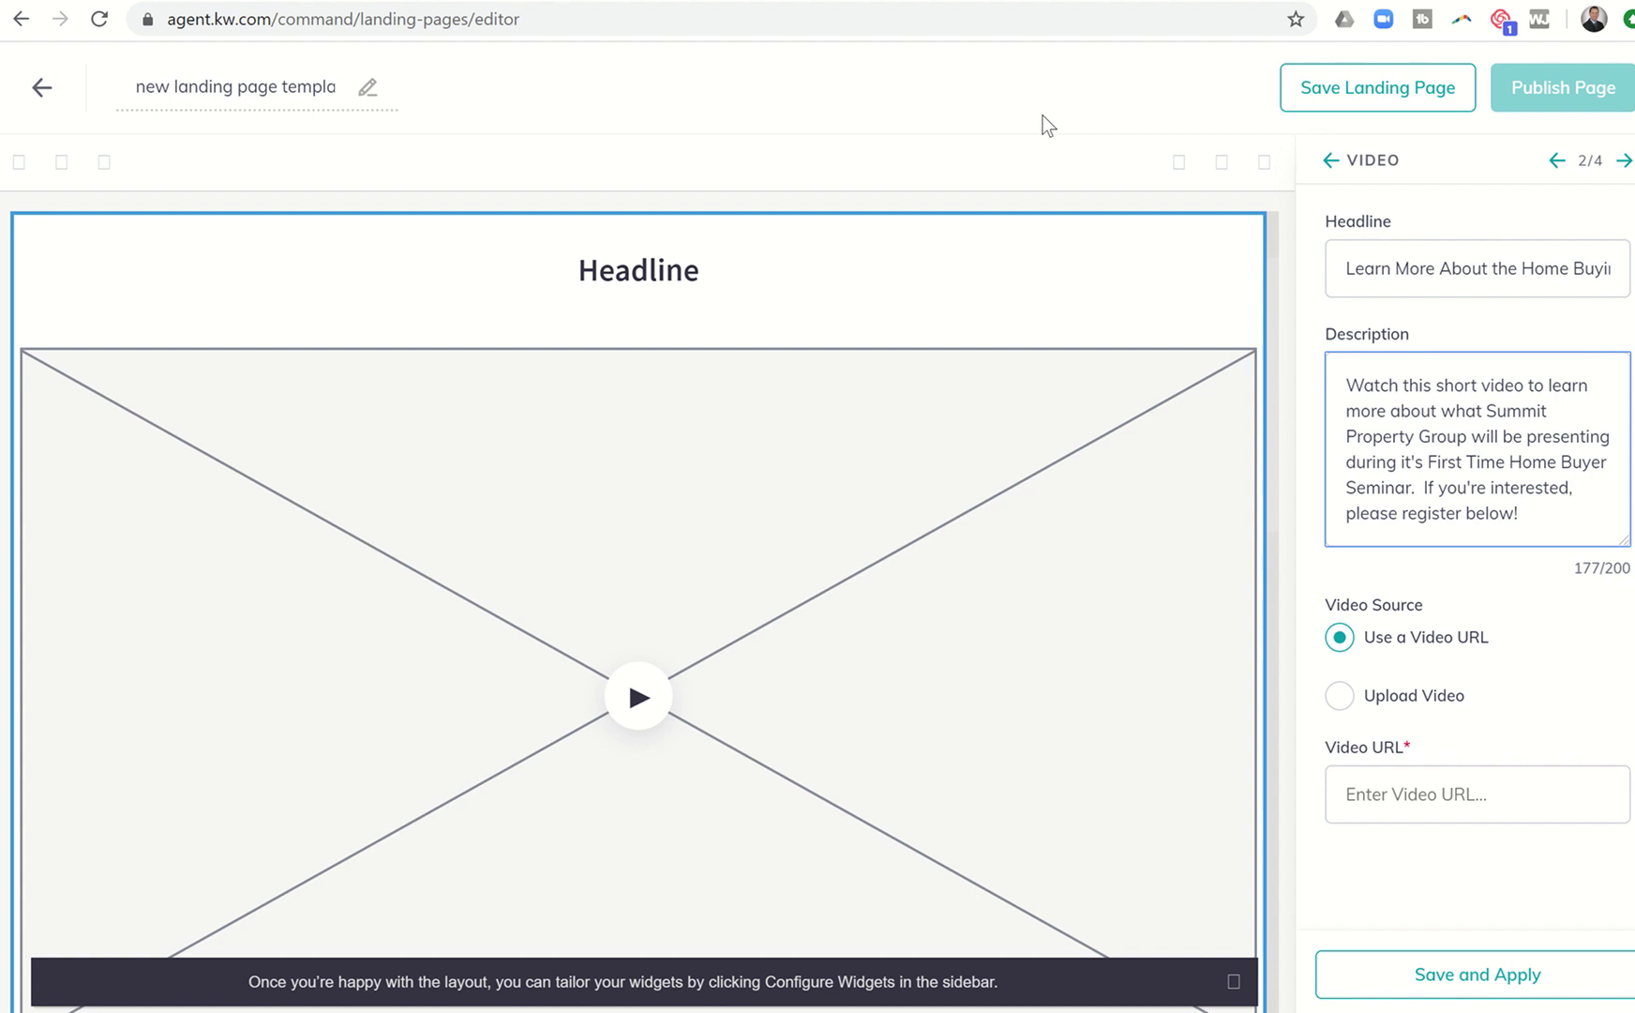
key("ctrl+Tab")
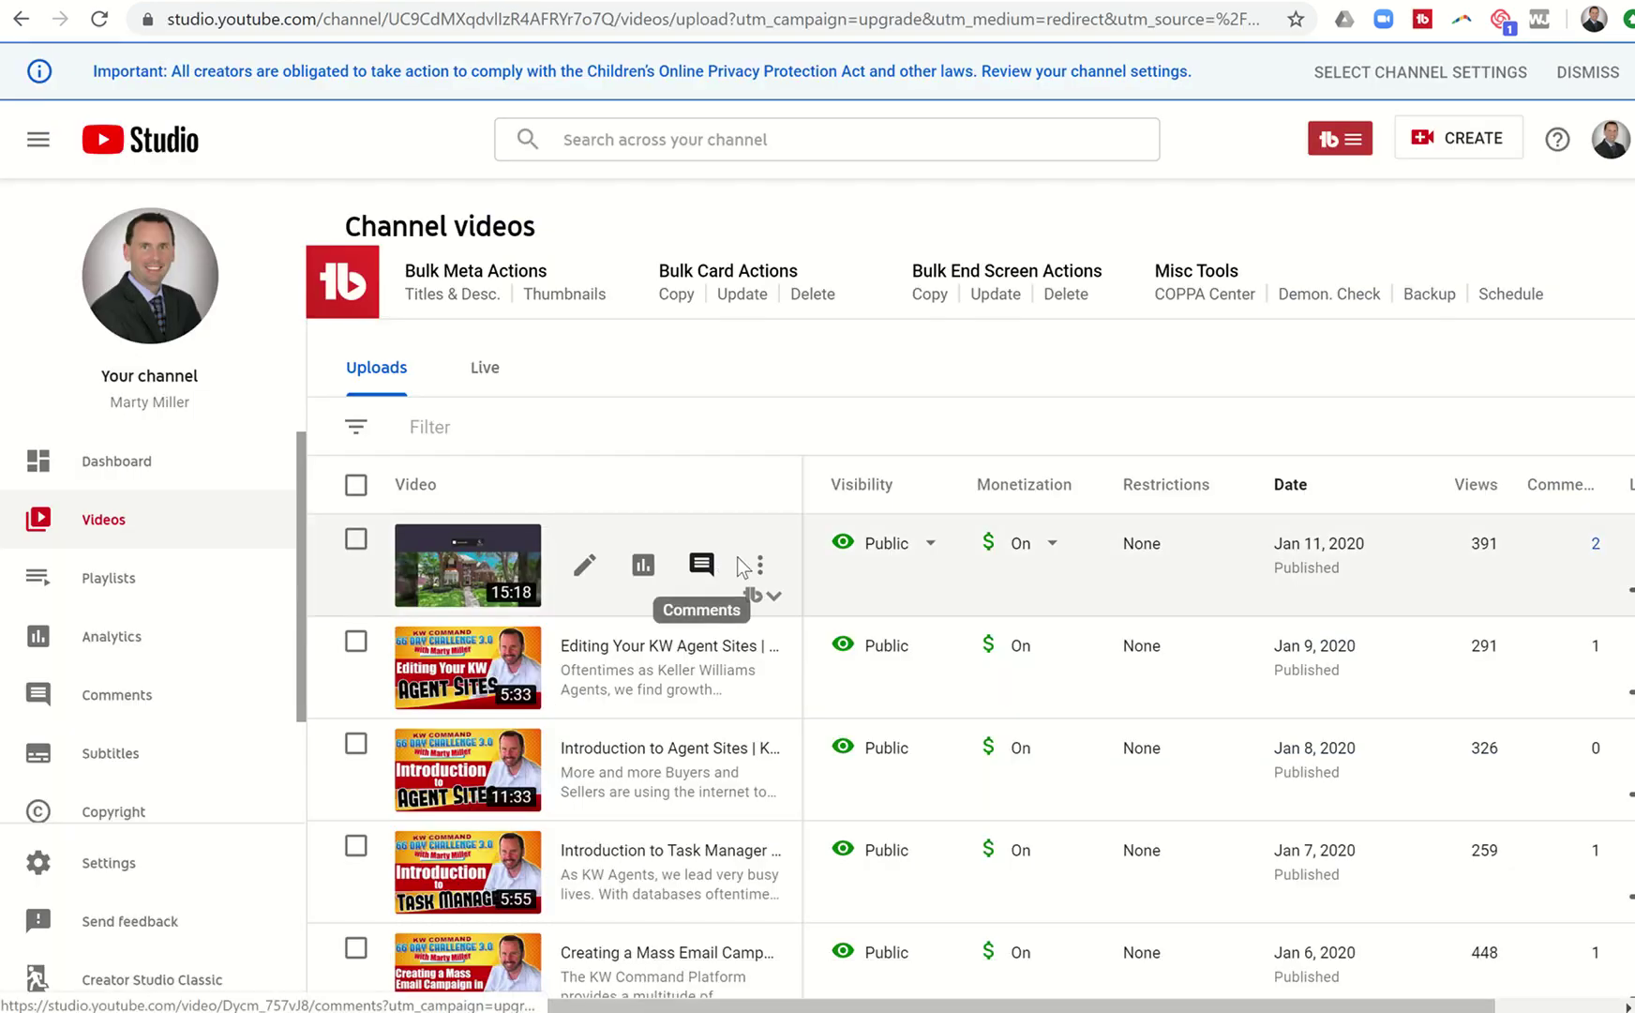
Copy the newest YouTube upload's shareable link and return to the KW Command editor
left_click(761, 591)
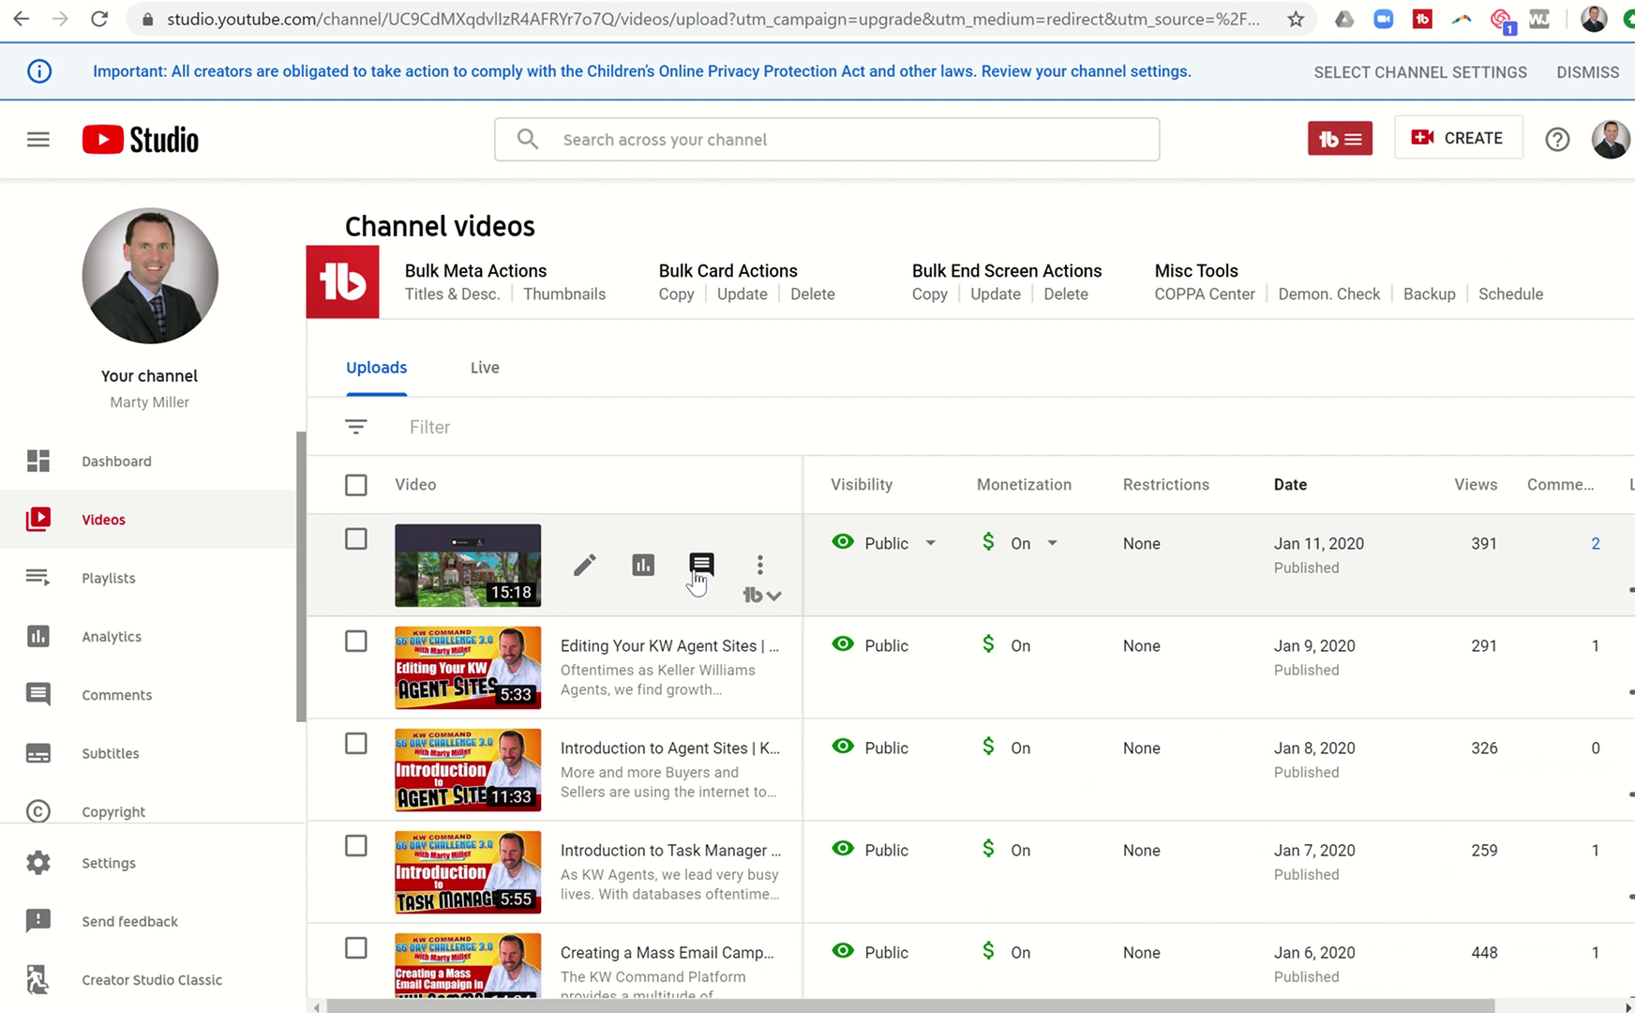
left_click(761, 566)
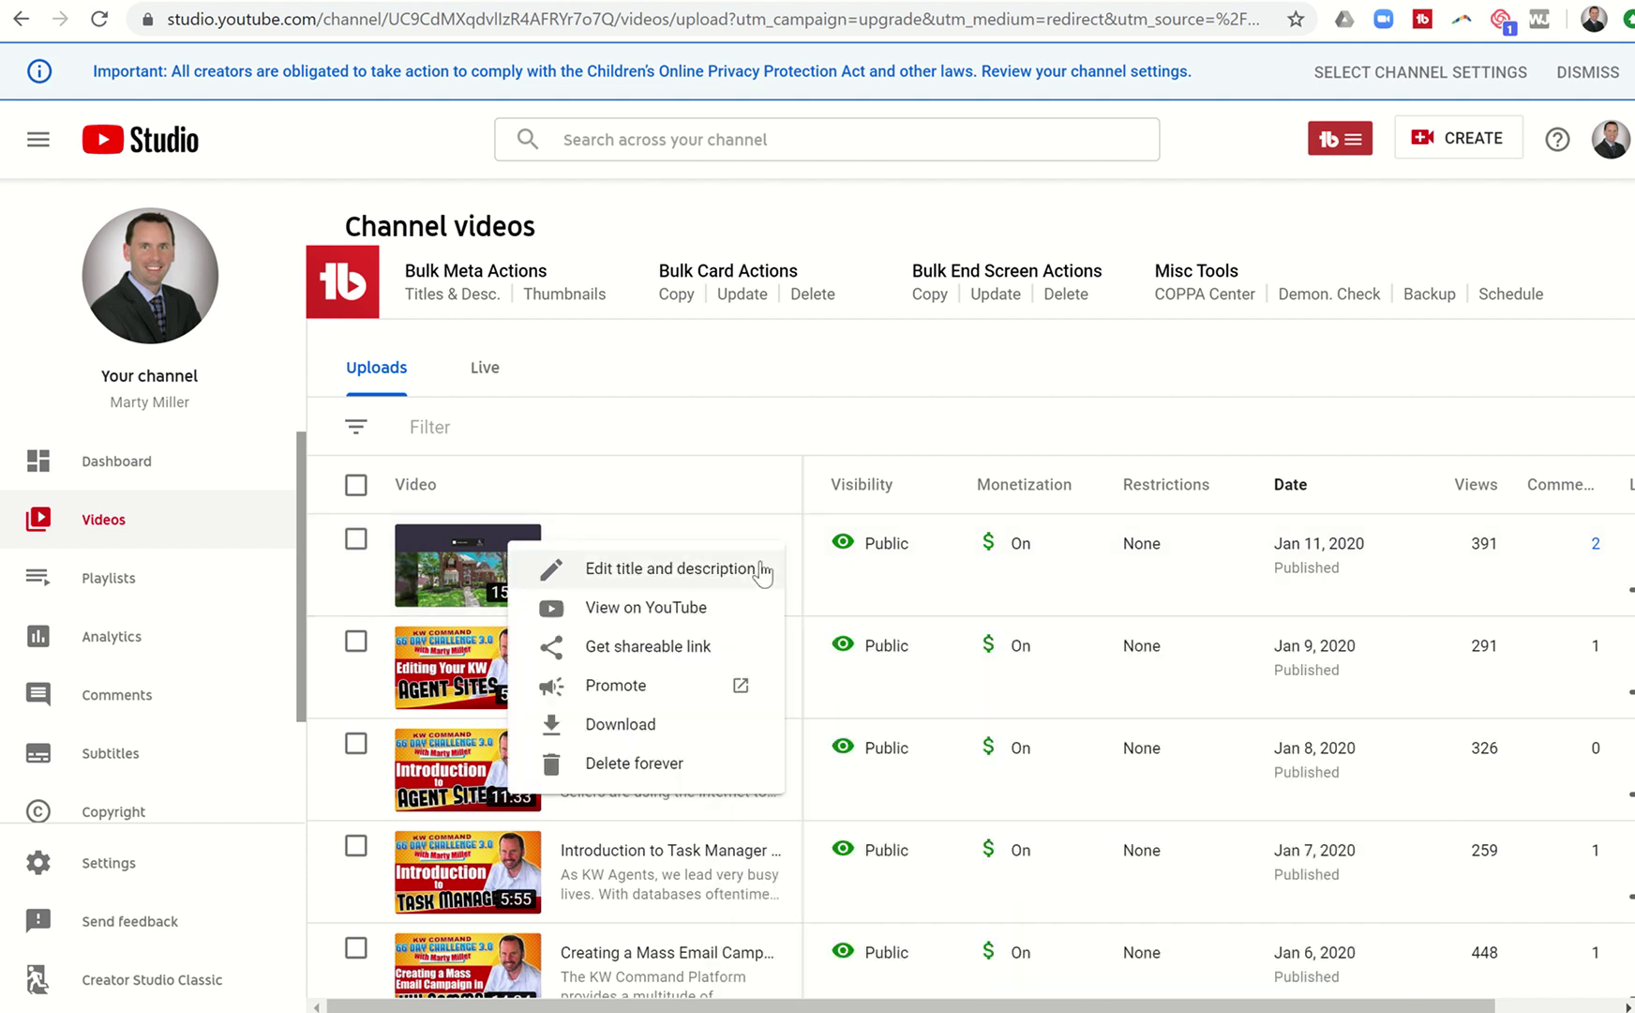
left_click(668, 664)
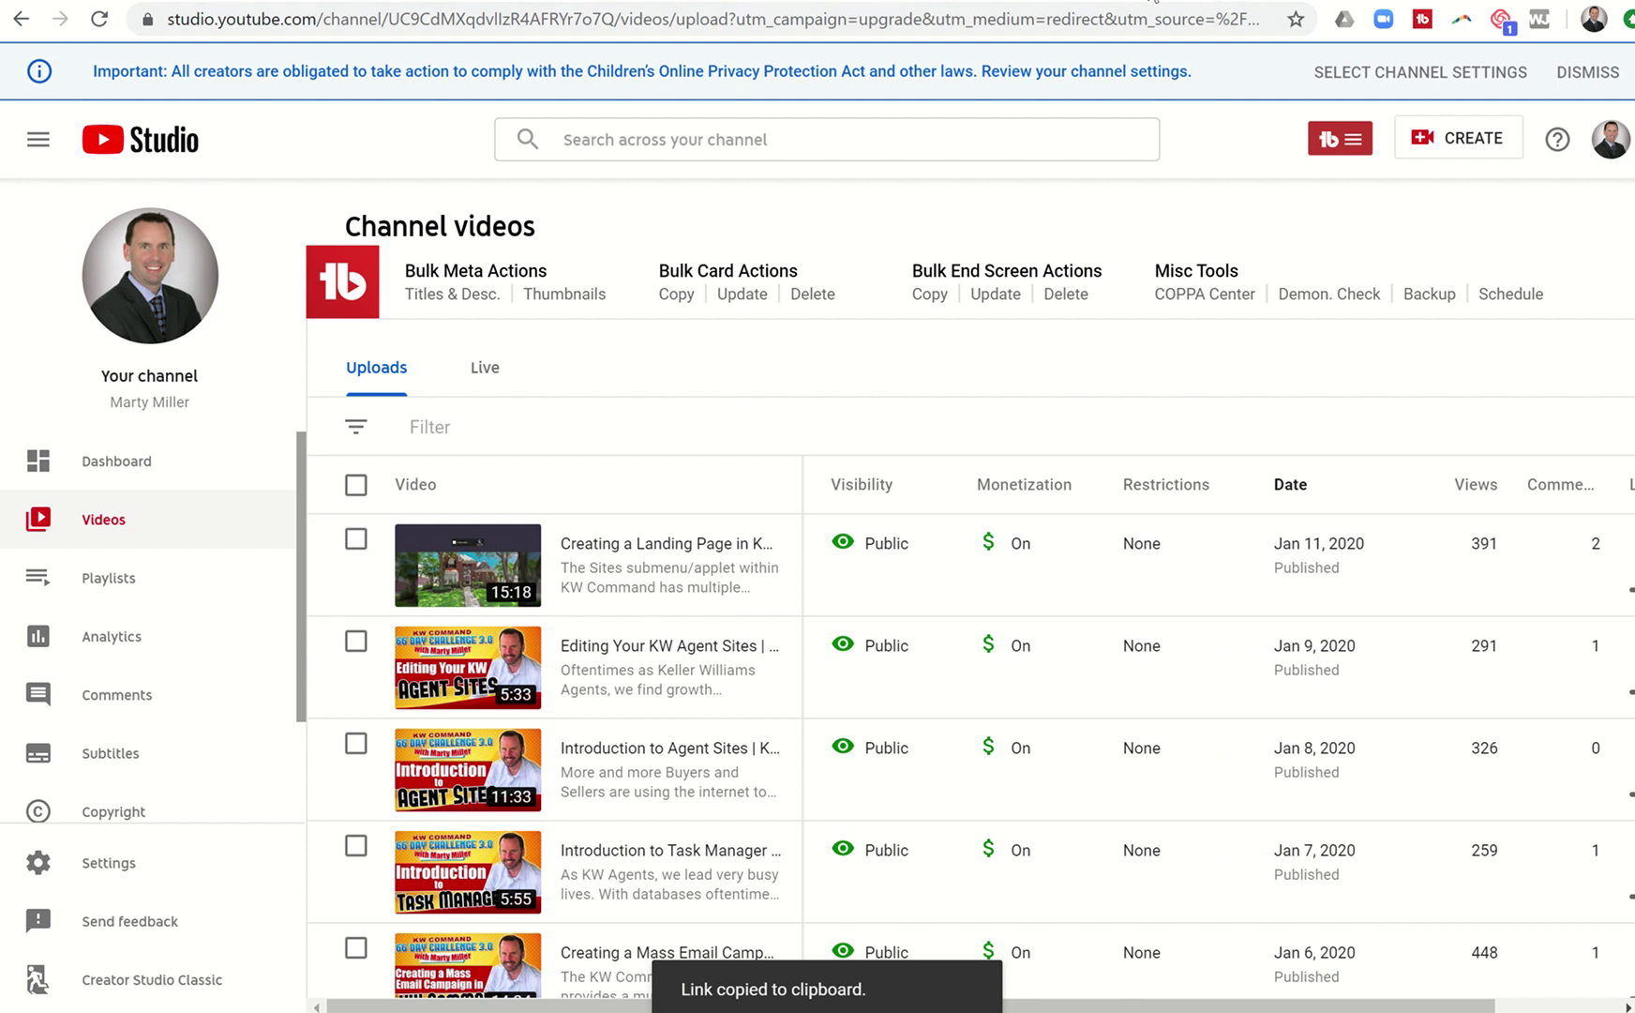
key("ctrl+Tab")
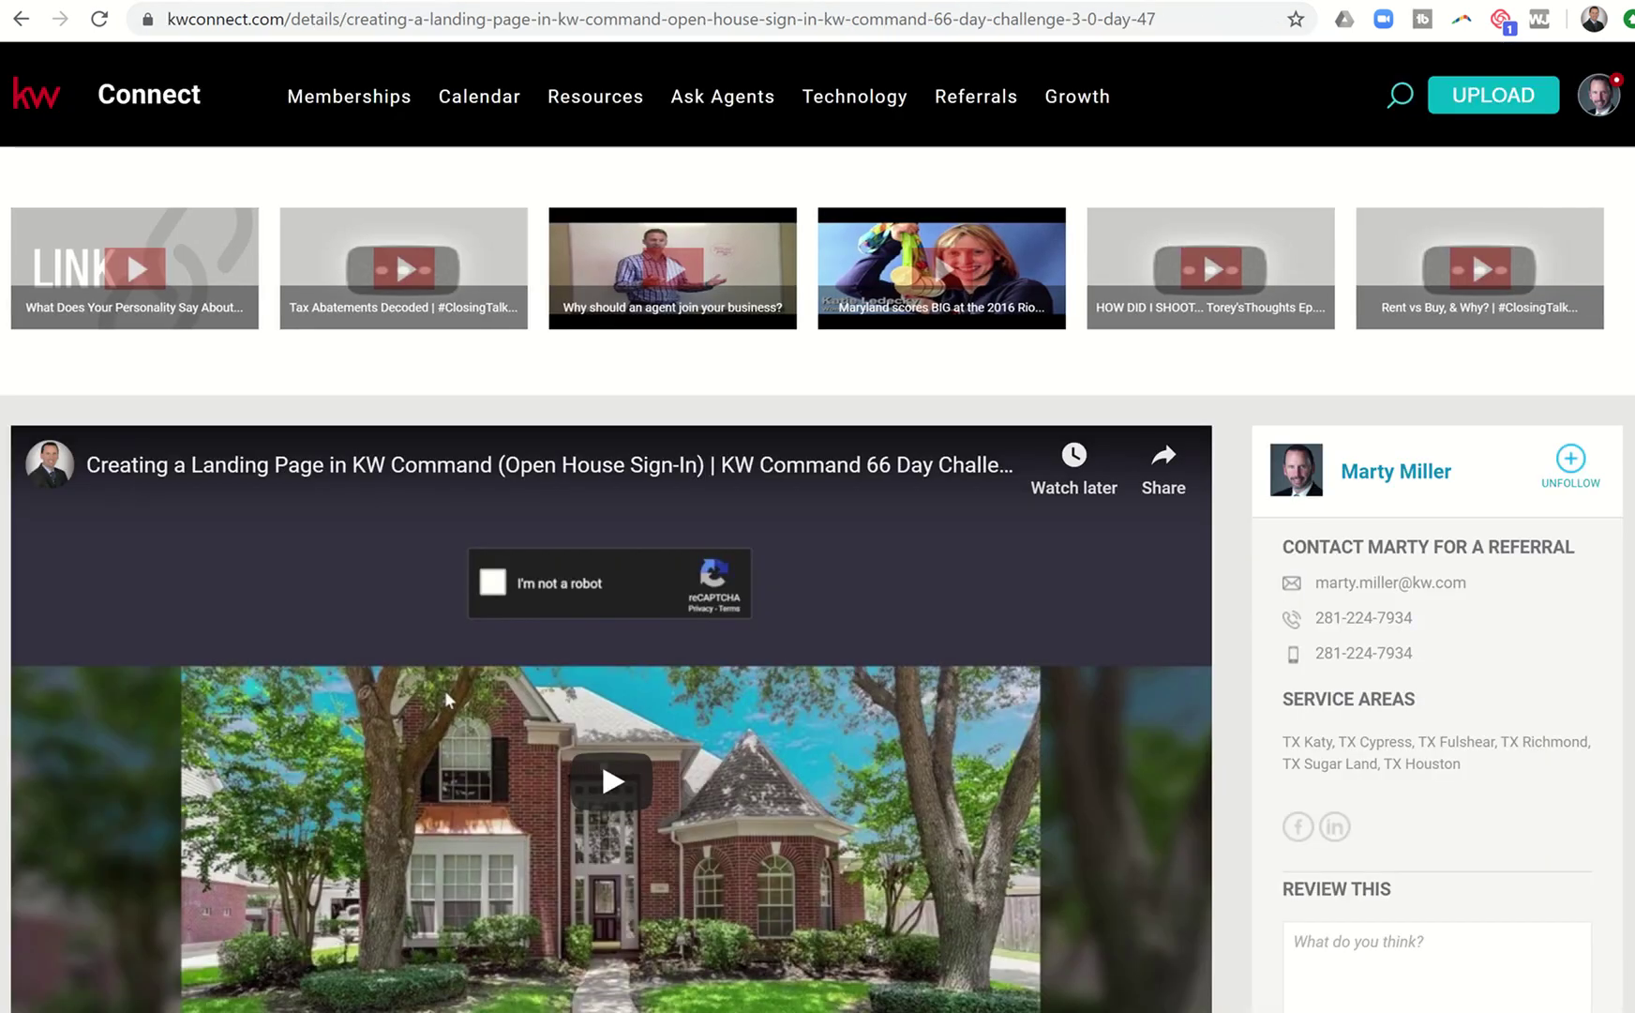
key("ctrl+Tab")
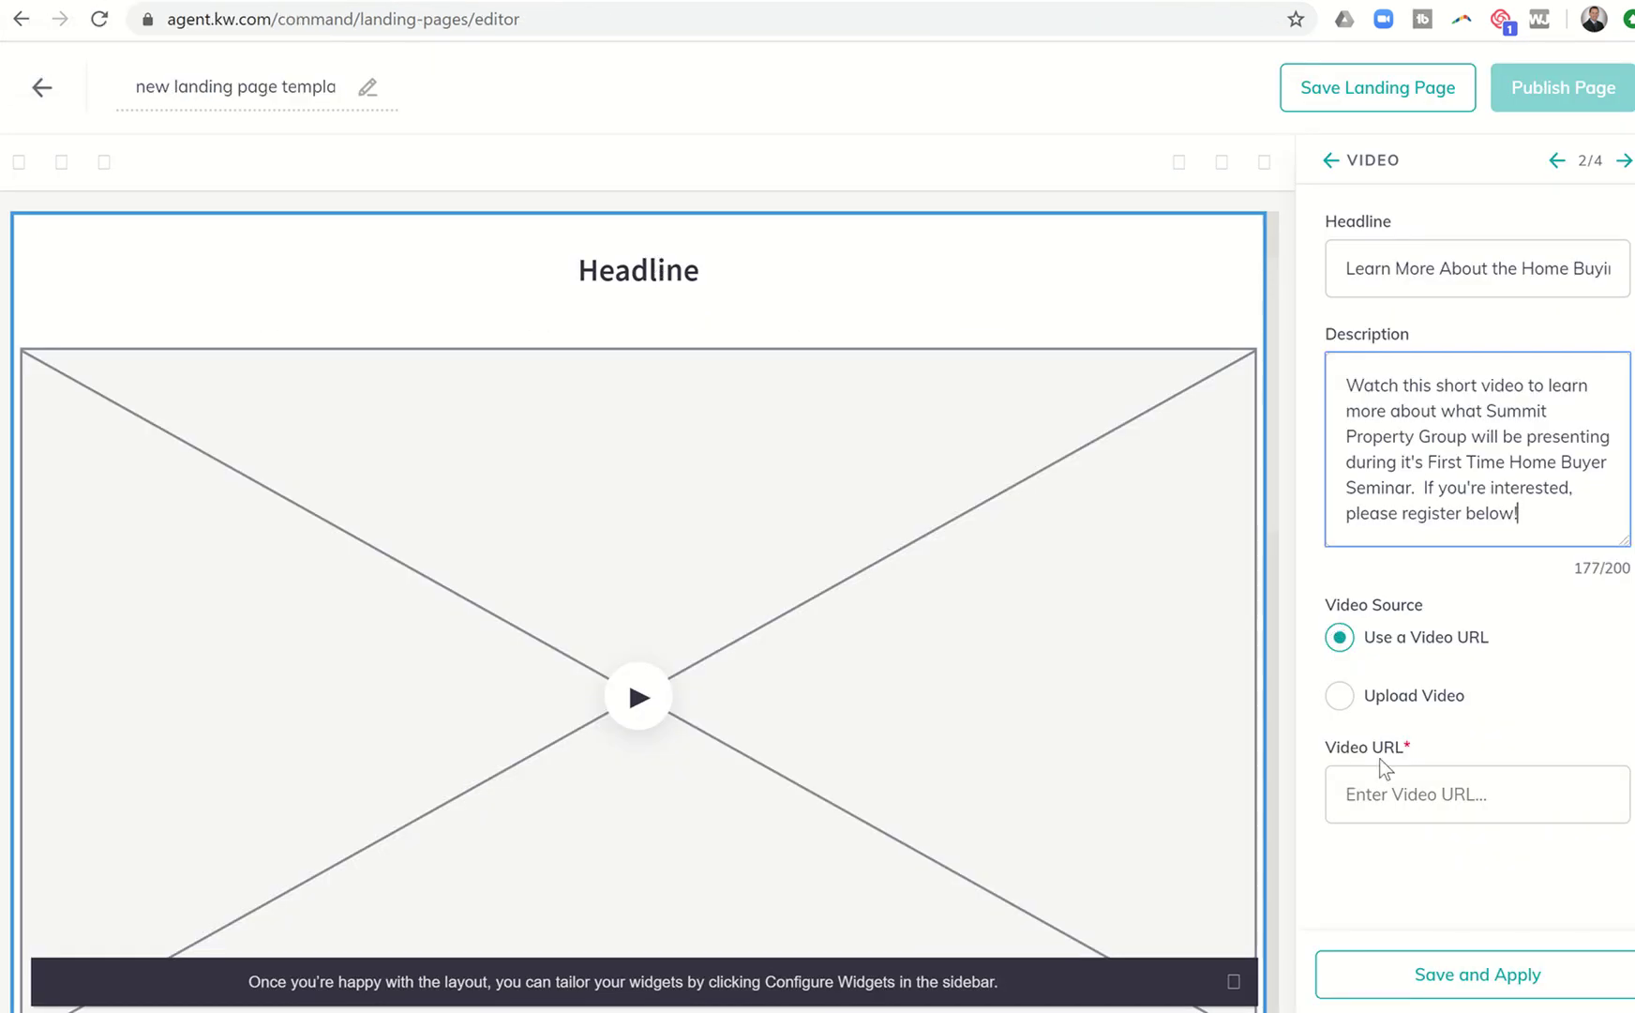
left_click(1378, 781)
key("ctrl+v")
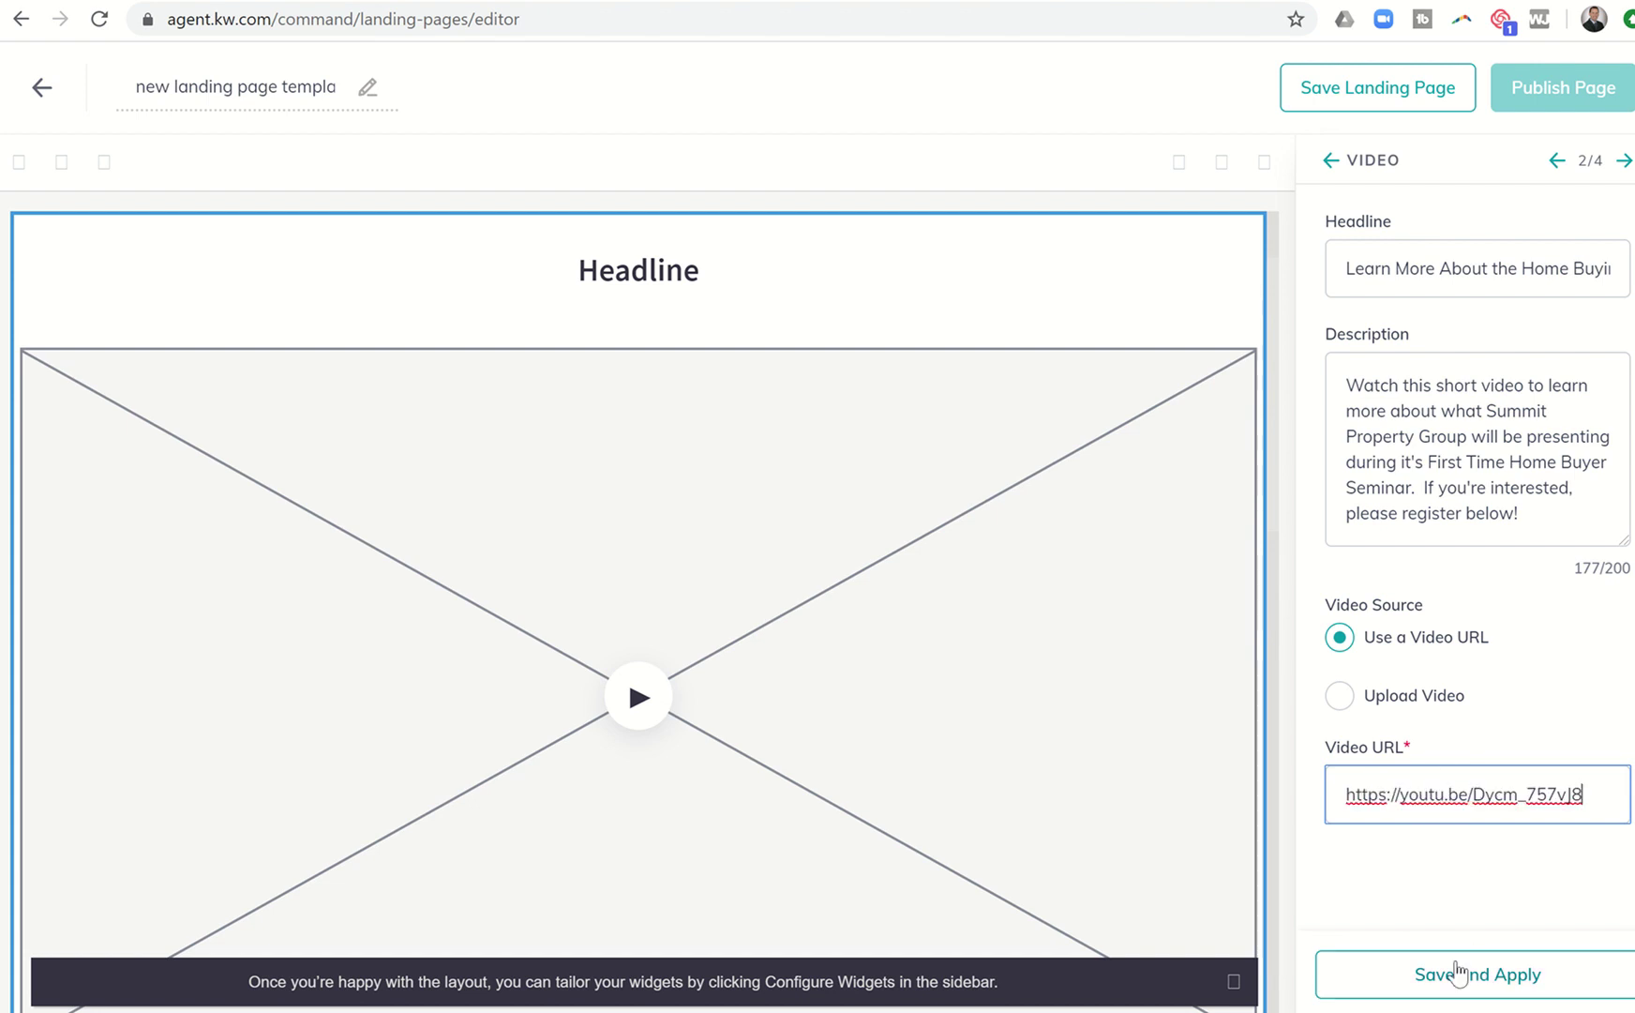
left_click(1452, 979)
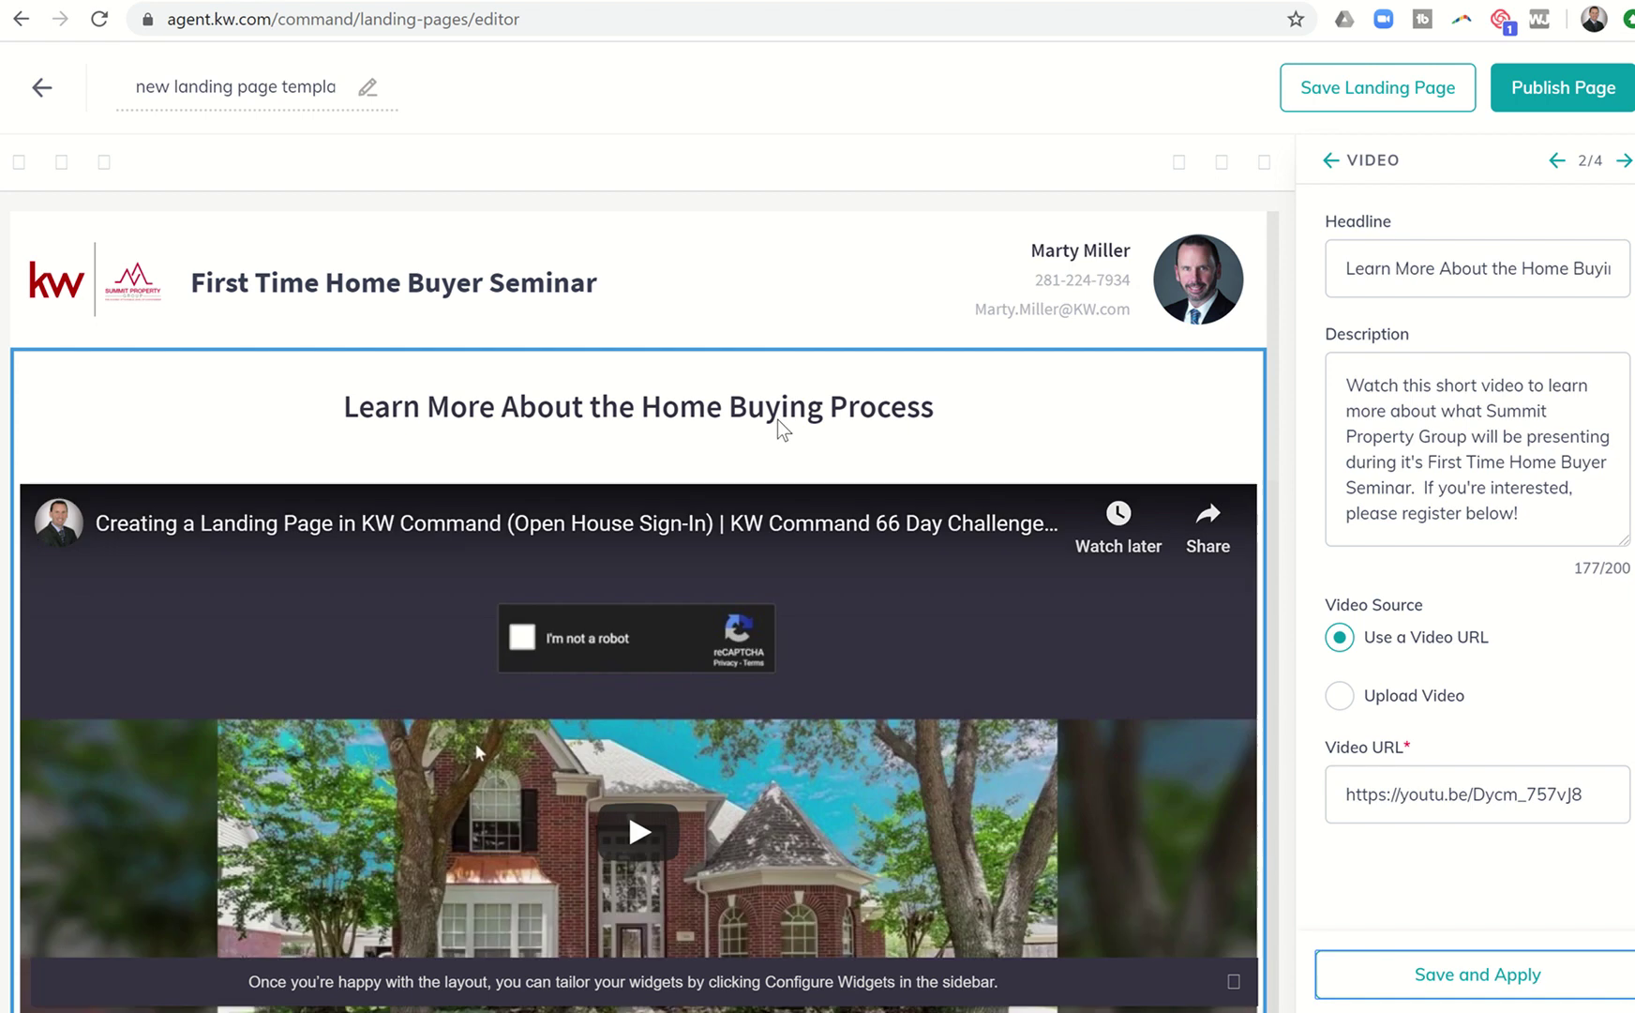
scroll(777, 420, "down", 3)
scroll(776, 418, "down", 5)
scroll(776, 418, "up", 8)
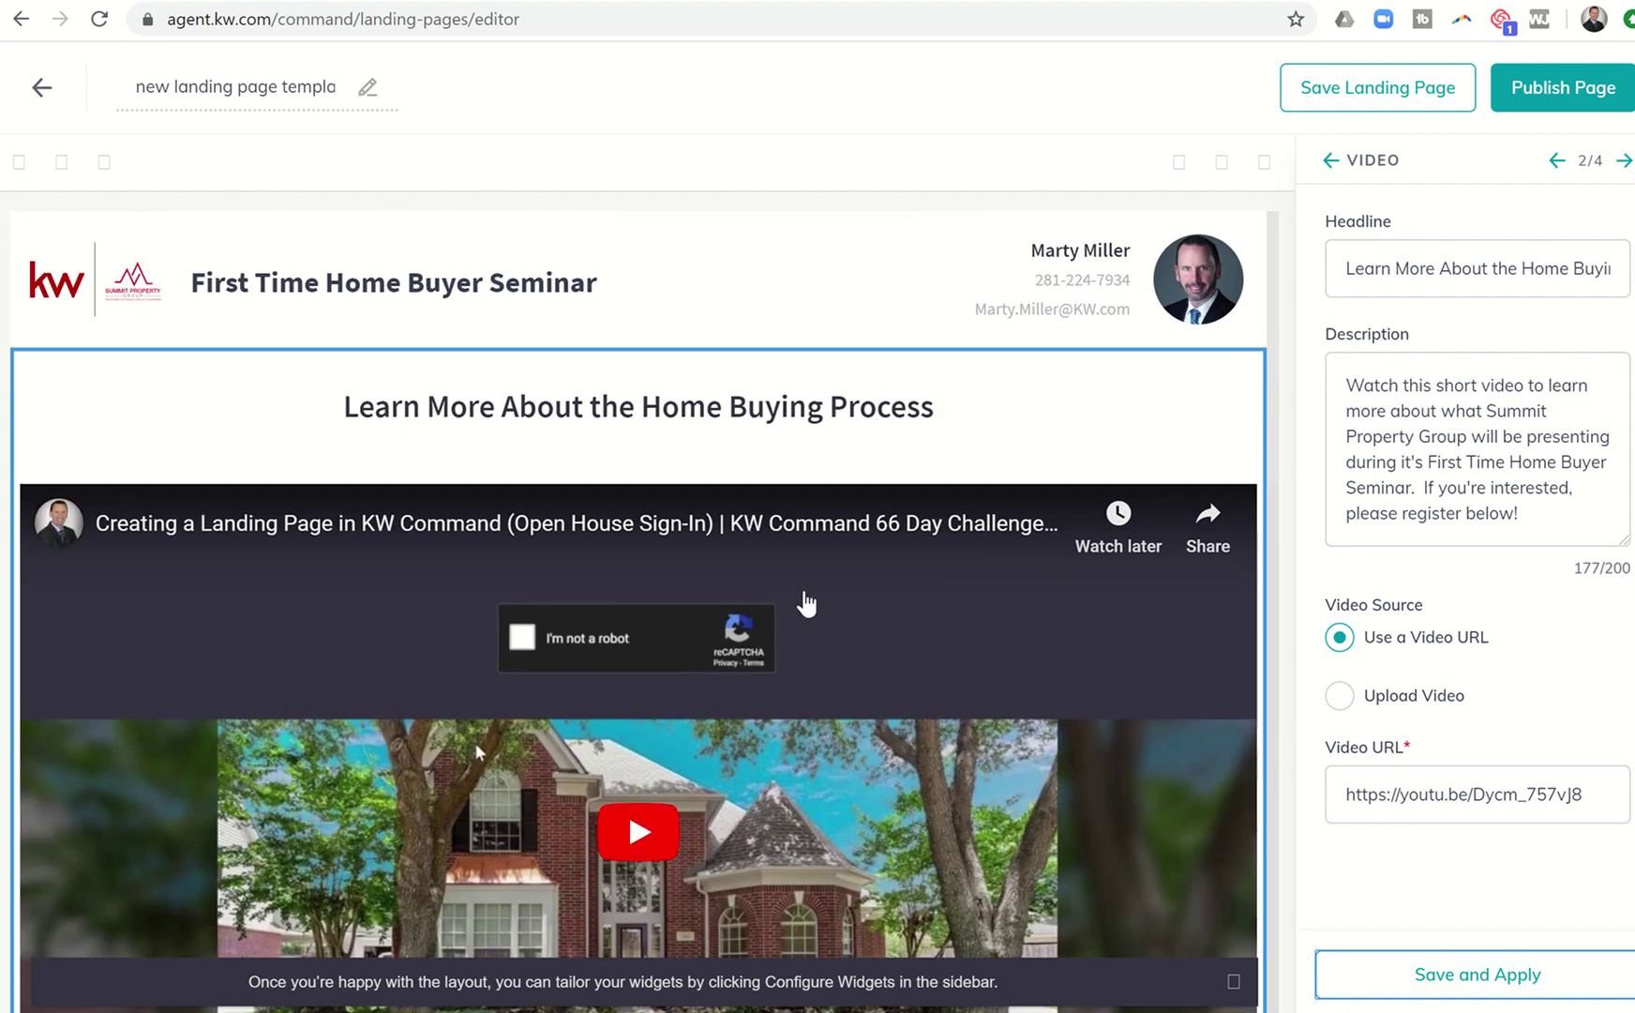
scroll(805, 821, "down", 5)
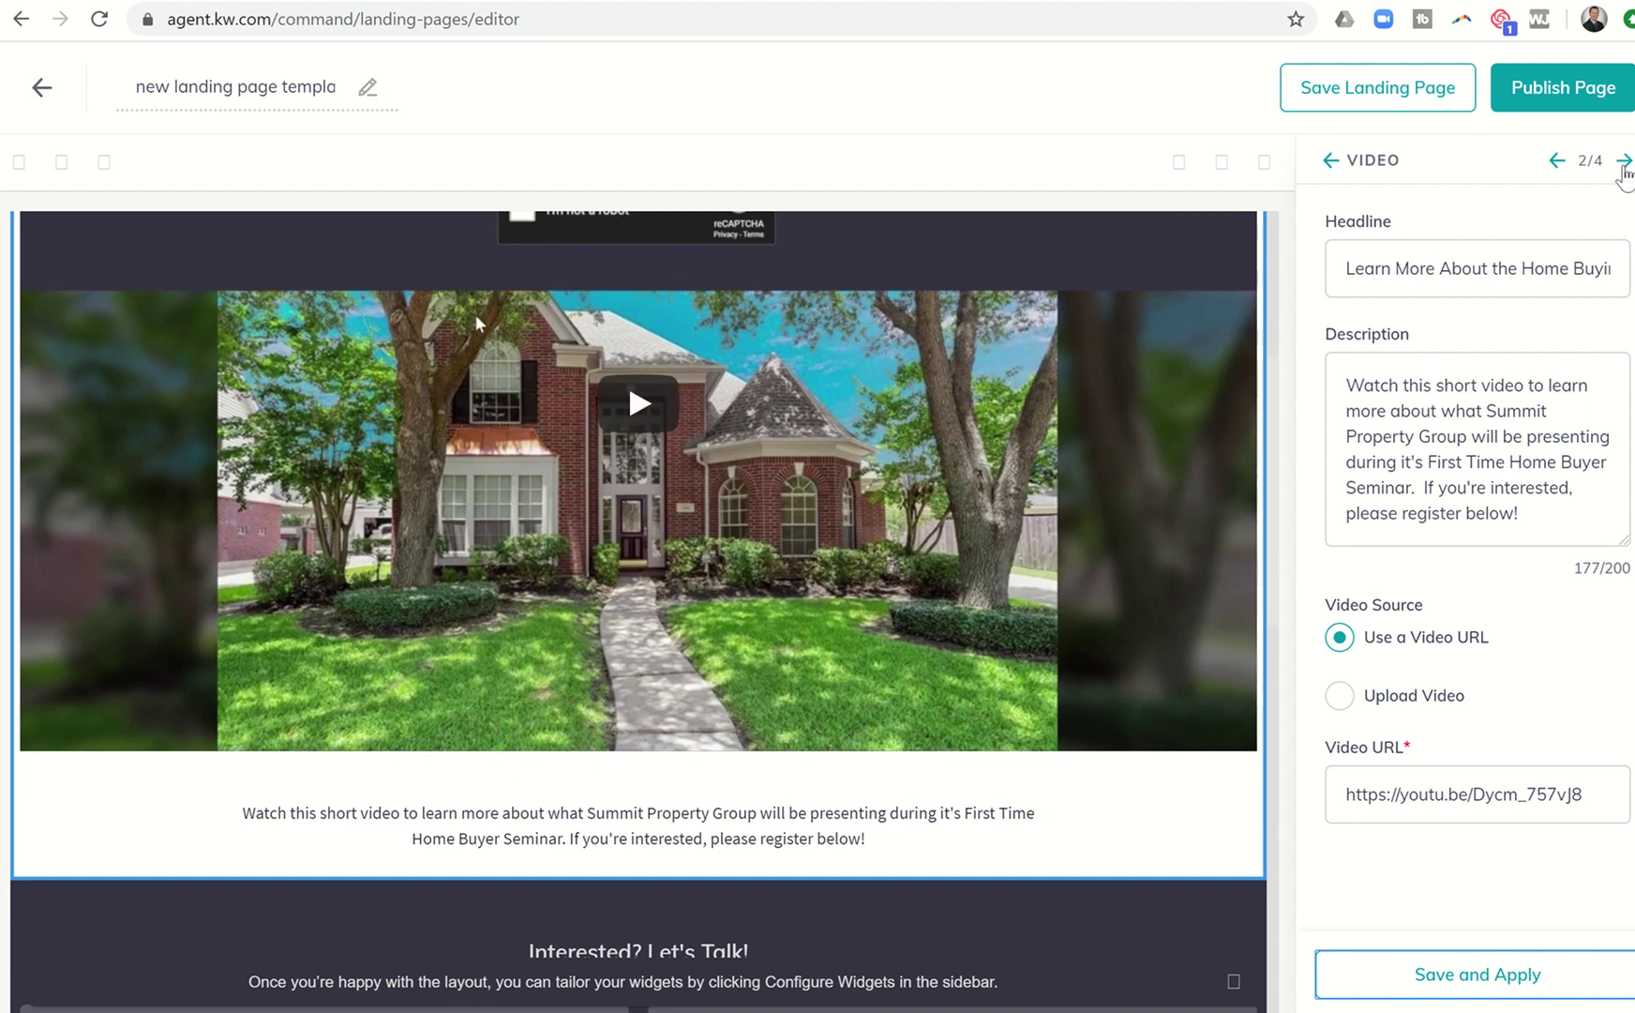
Change the lead form heading to 'To Attend the Seminar, Please Register Below!' and apply it
left_click(1624, 160)
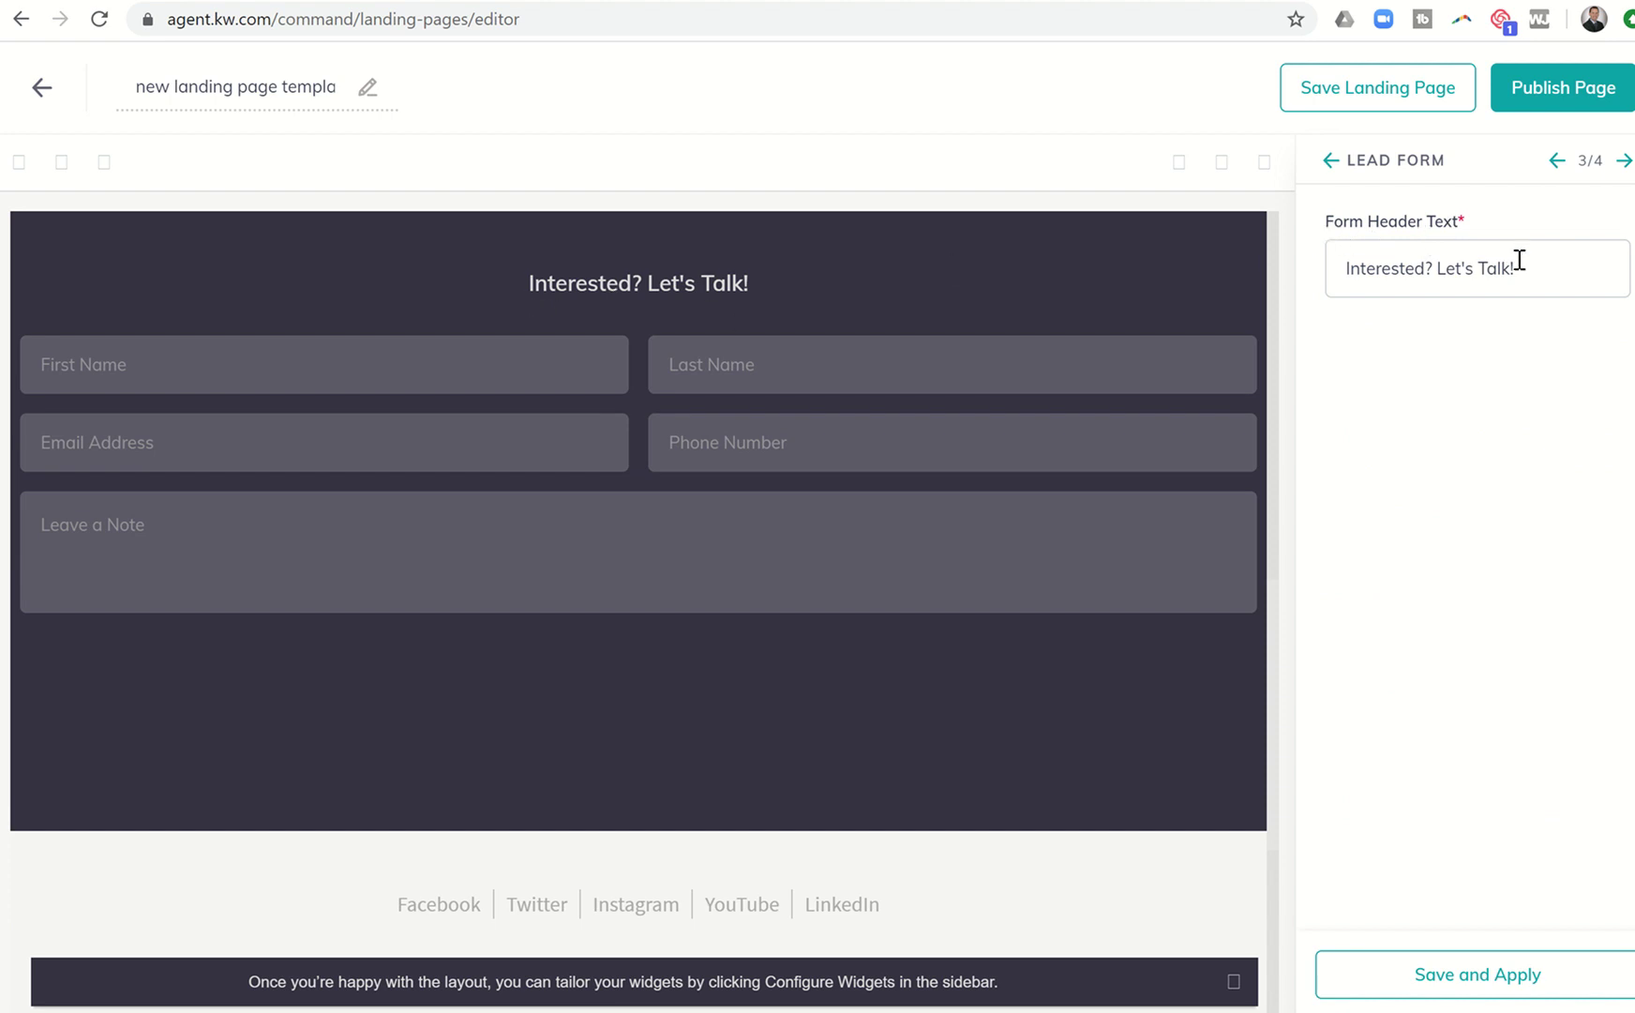
left_click_drag(1519, 268, 1119, 274)
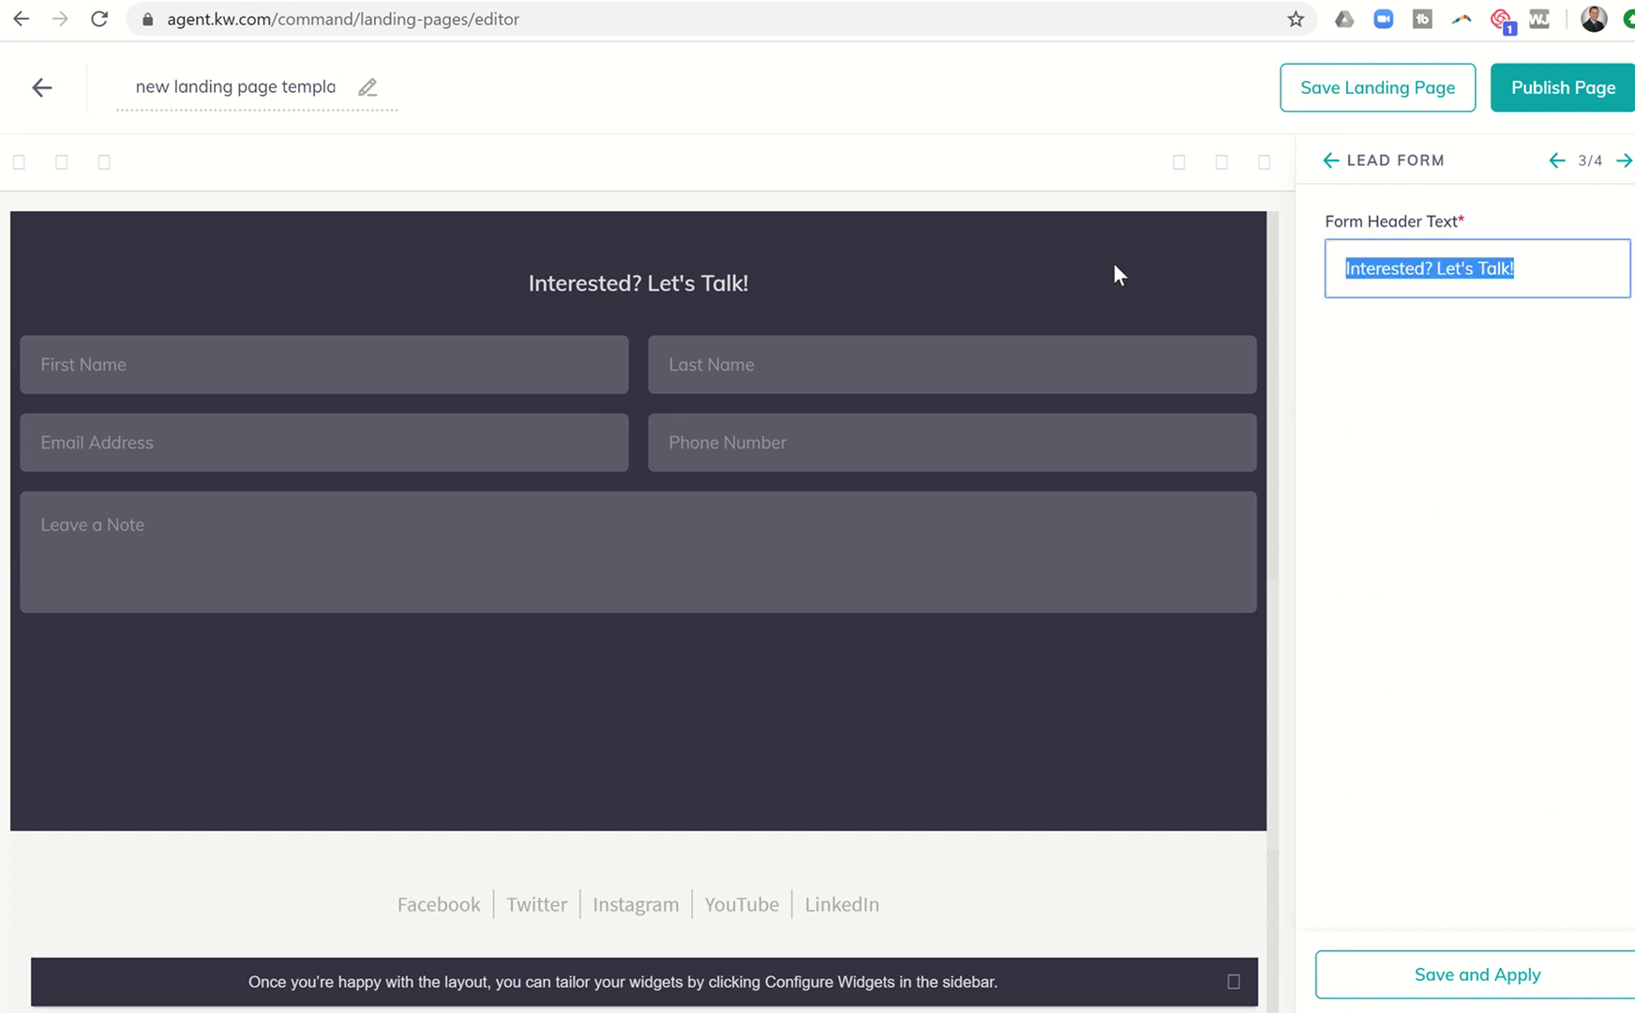
type("To Attend th")
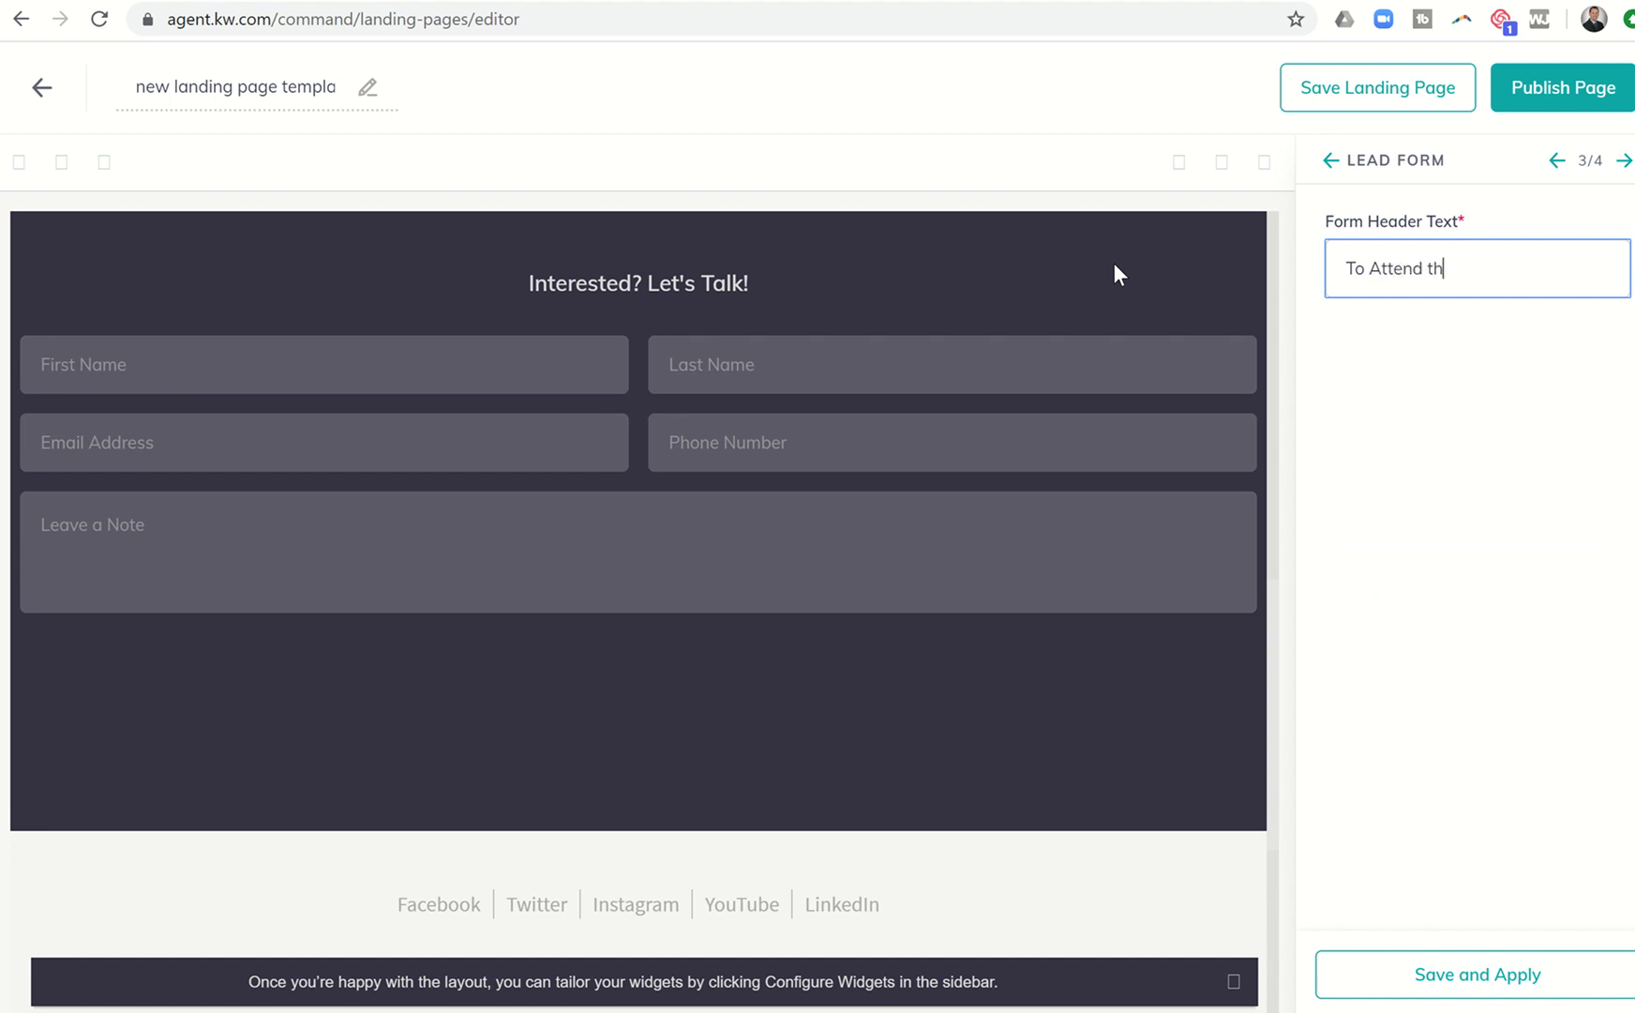
type("e Seminar, Please REg")
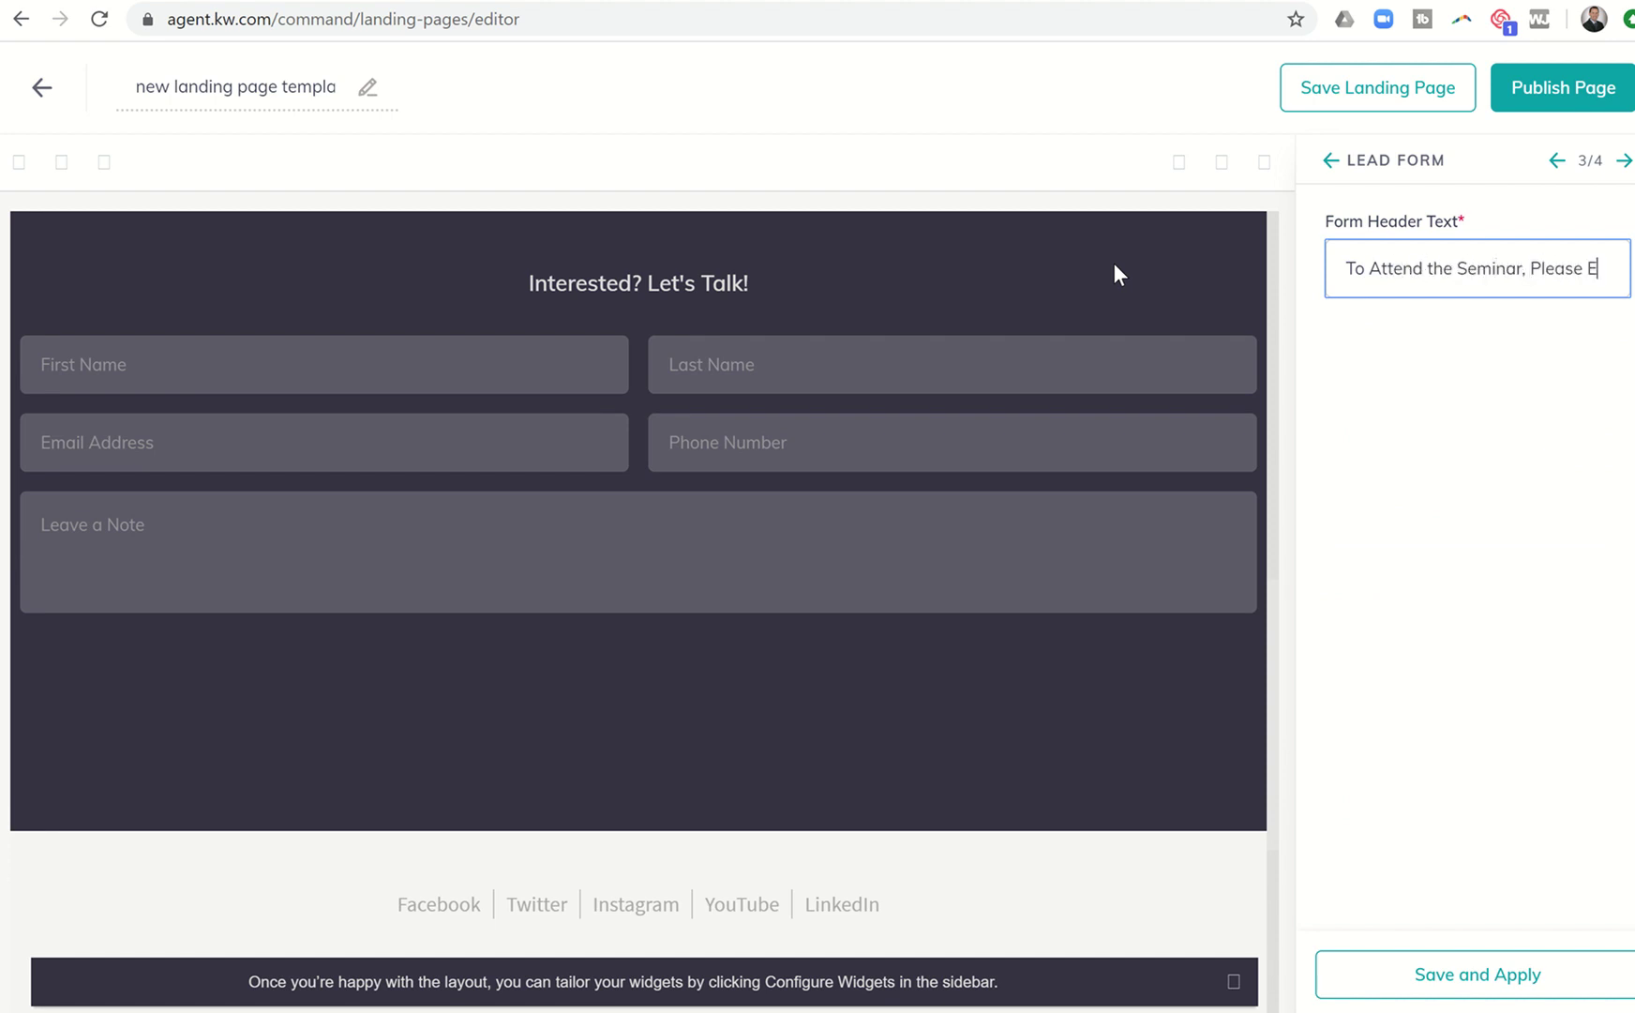
key("BackSpace")
key("BackSpace")
type("egiste")
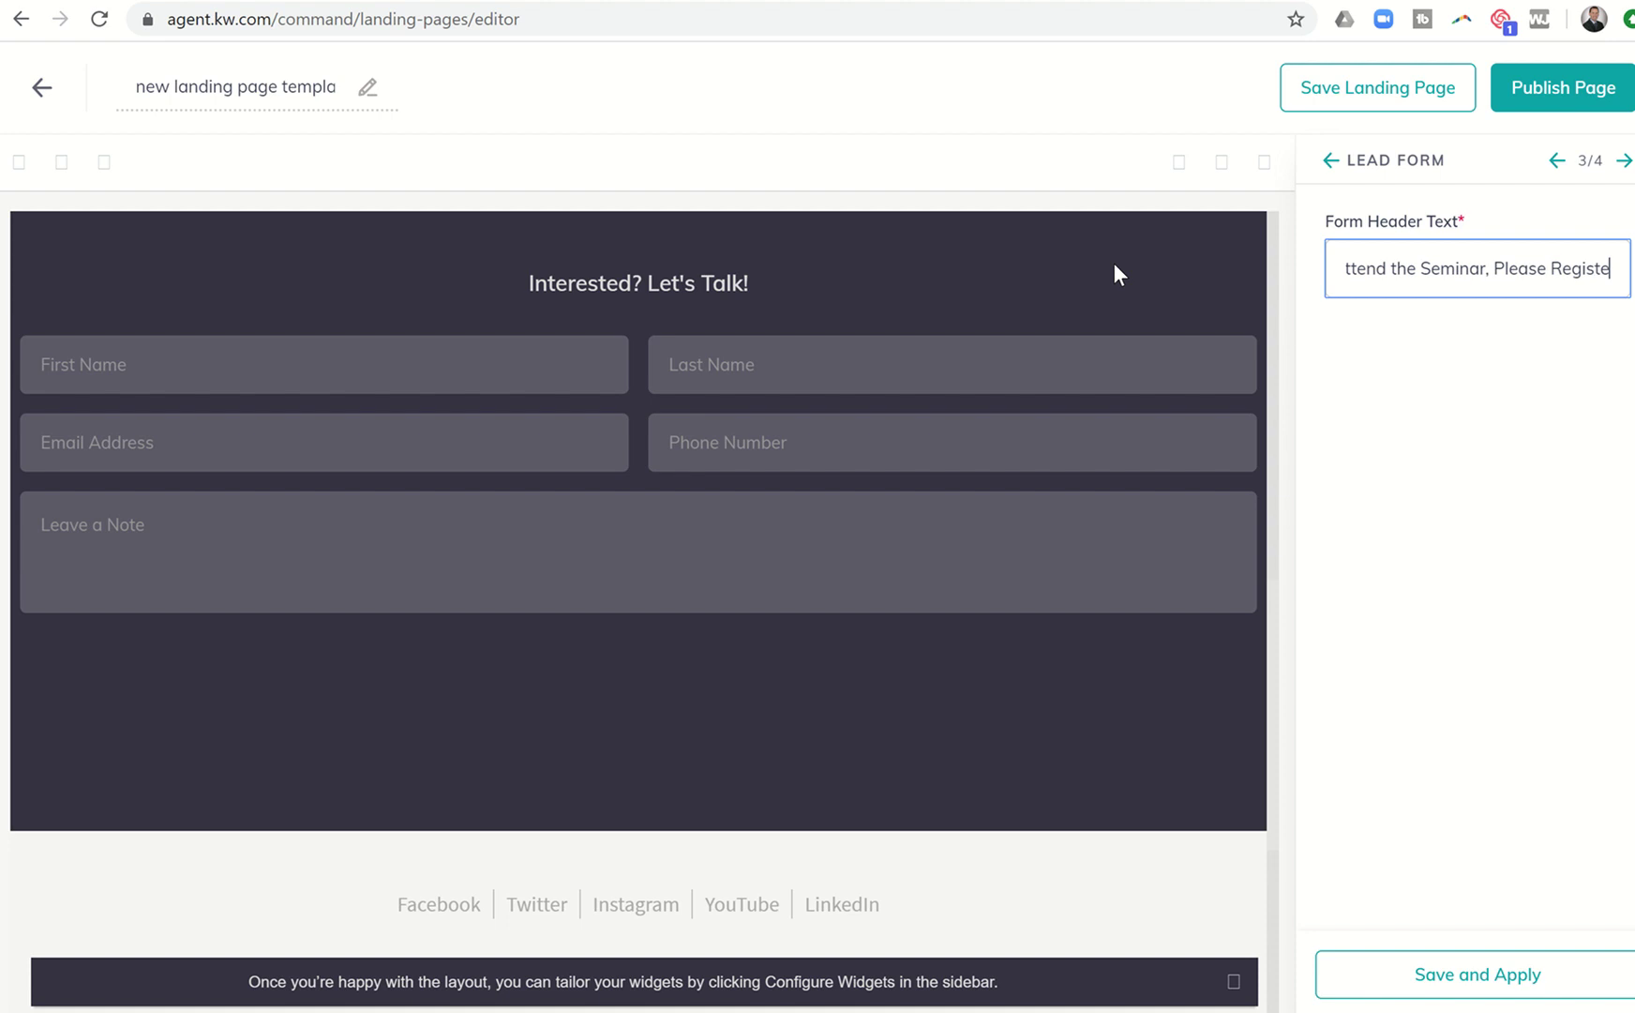
type("r Below!")
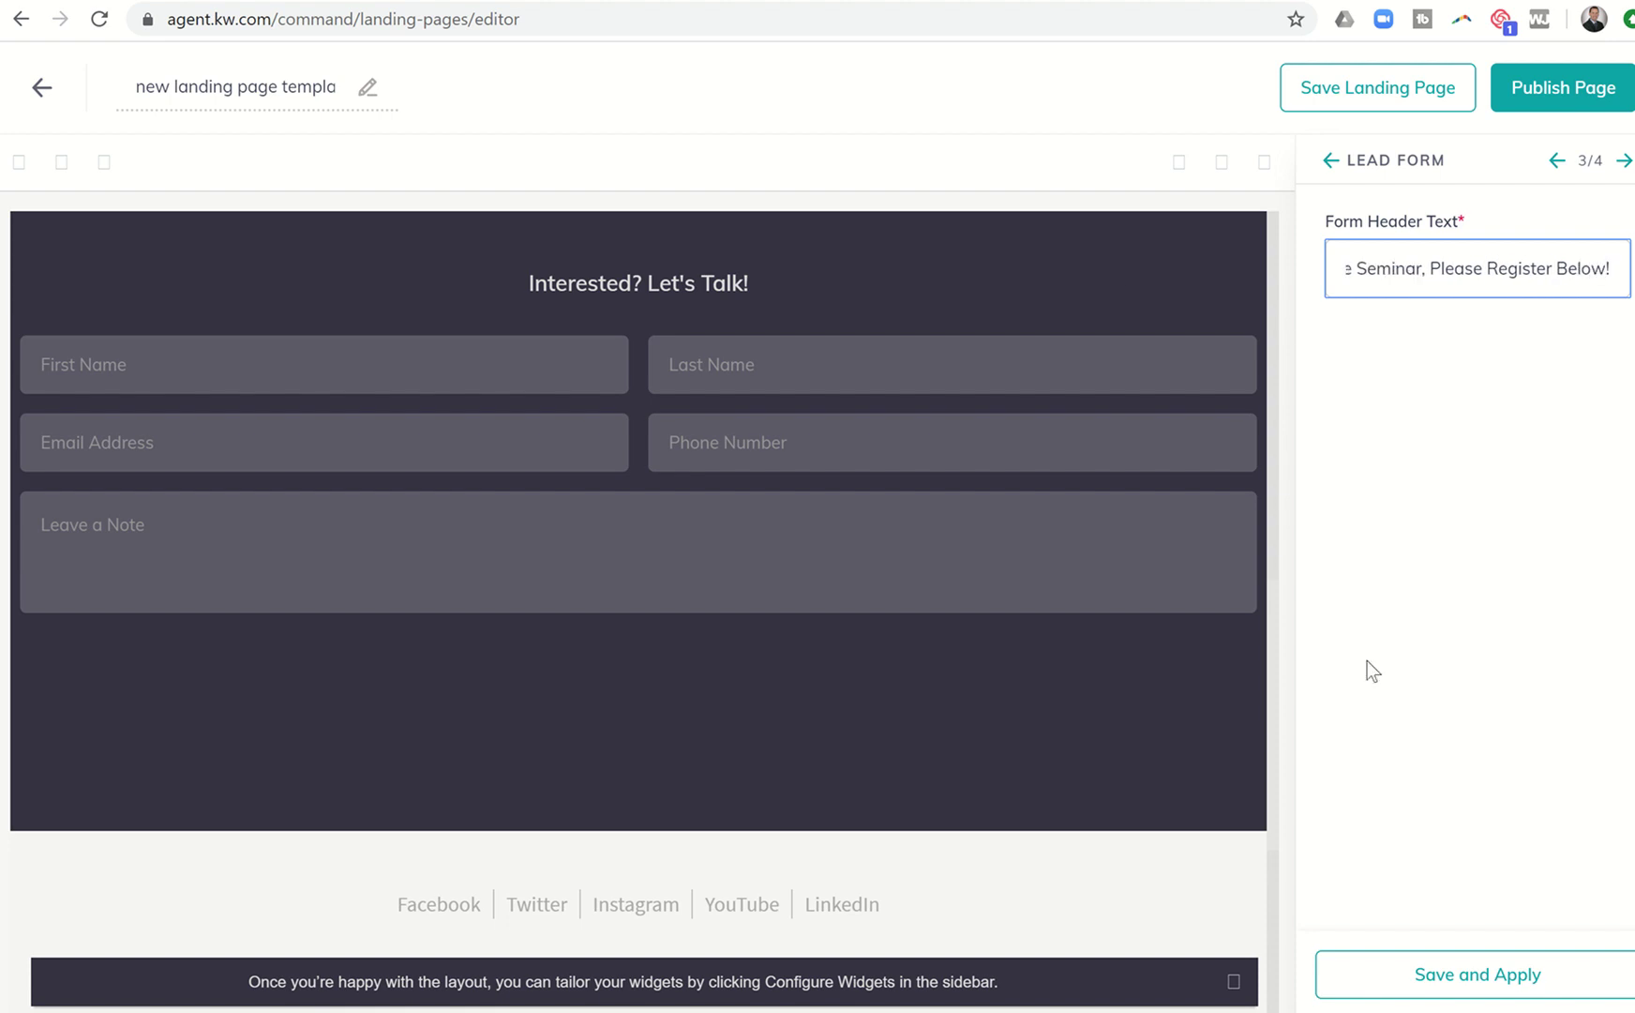
left_click(1411, 976)
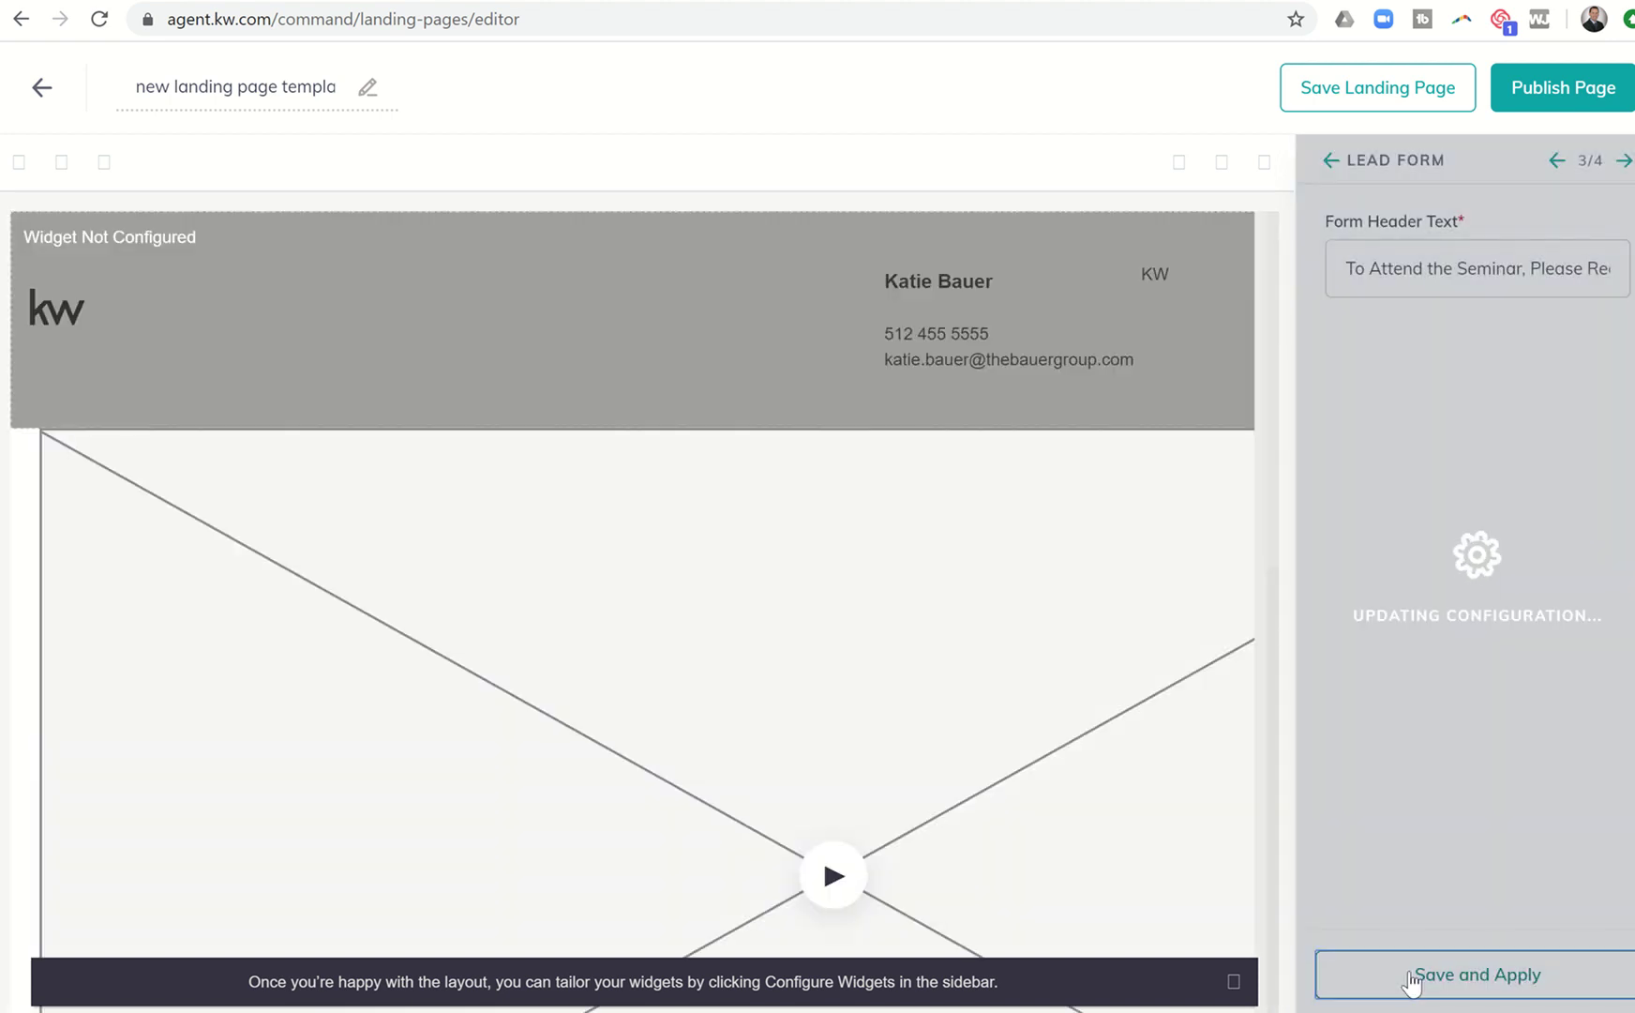
scroll(603, 624, "down", 4)
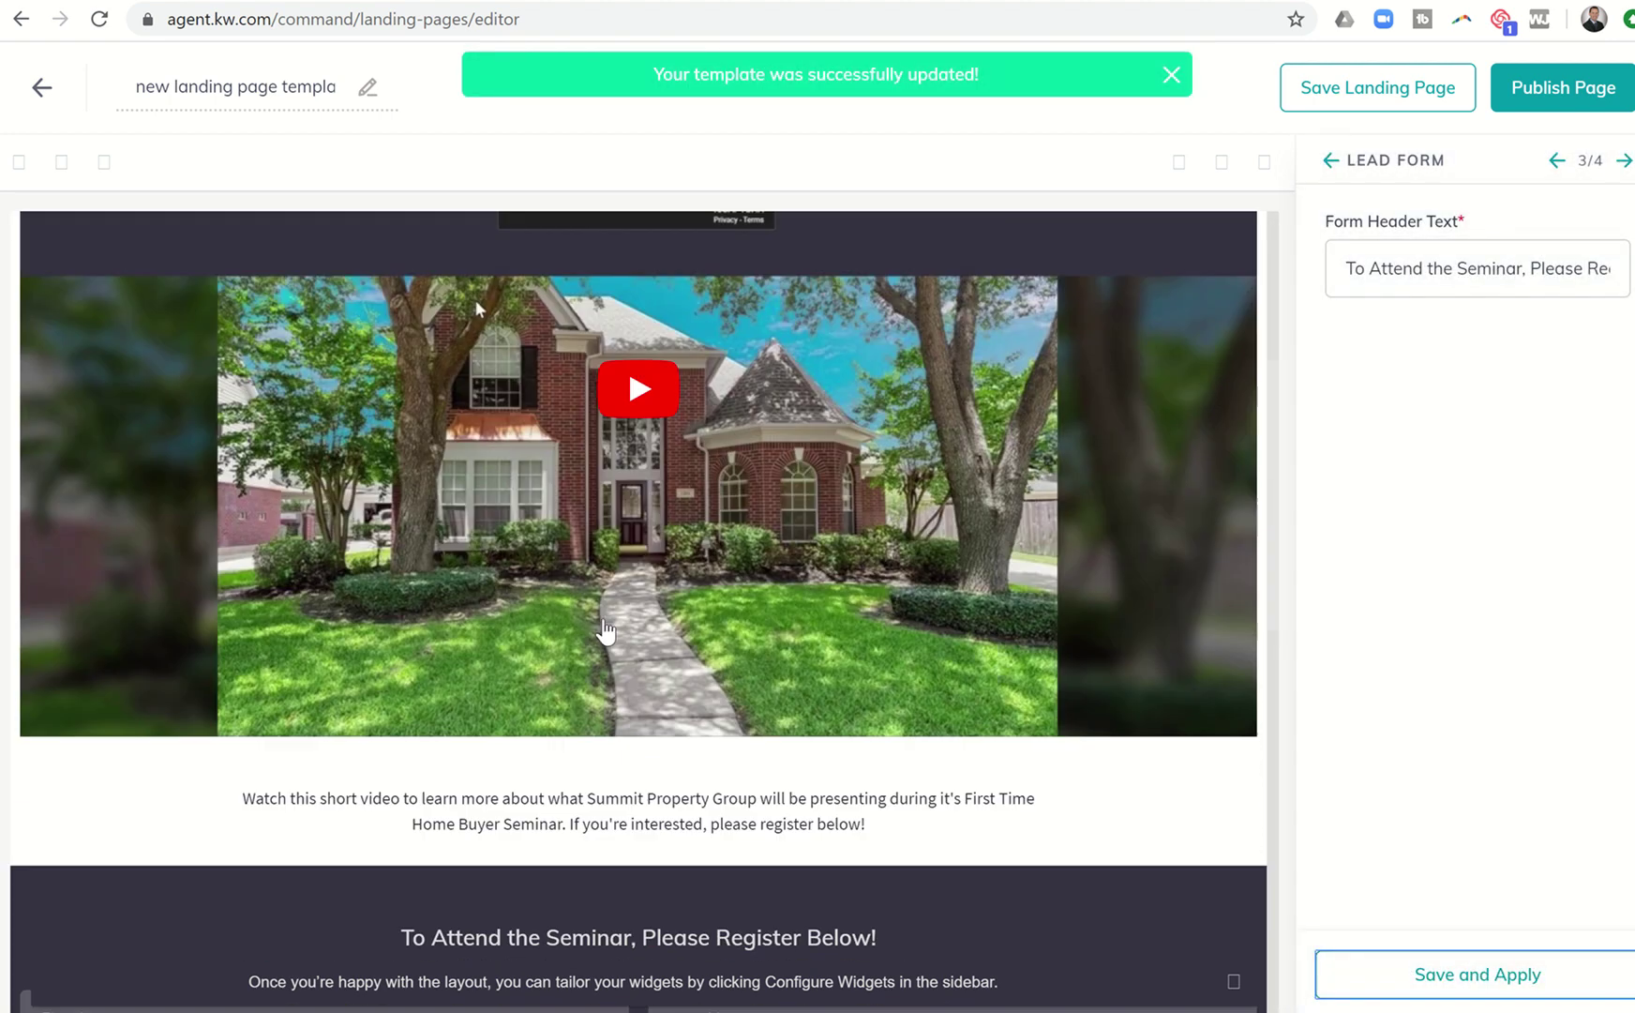
scroll(603, 628, "down", 8)
scroll(605, 627, "up", 4)
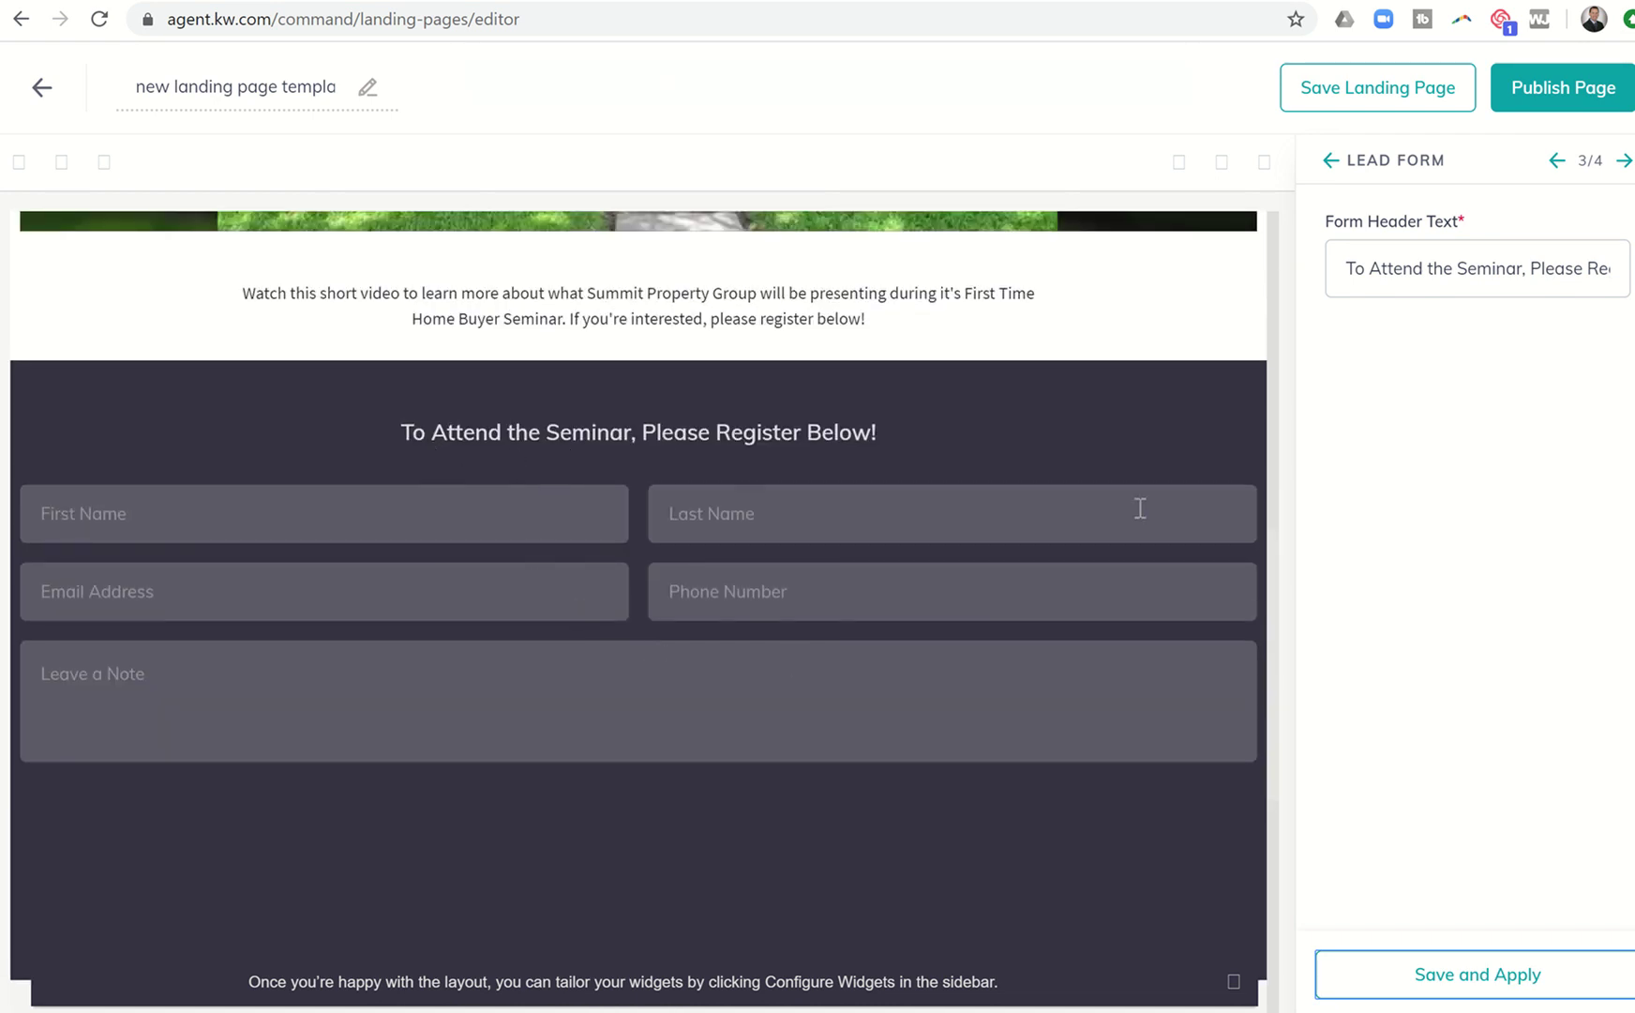
Apply the legal footer's market center details to the page
left_click(1624, 160)
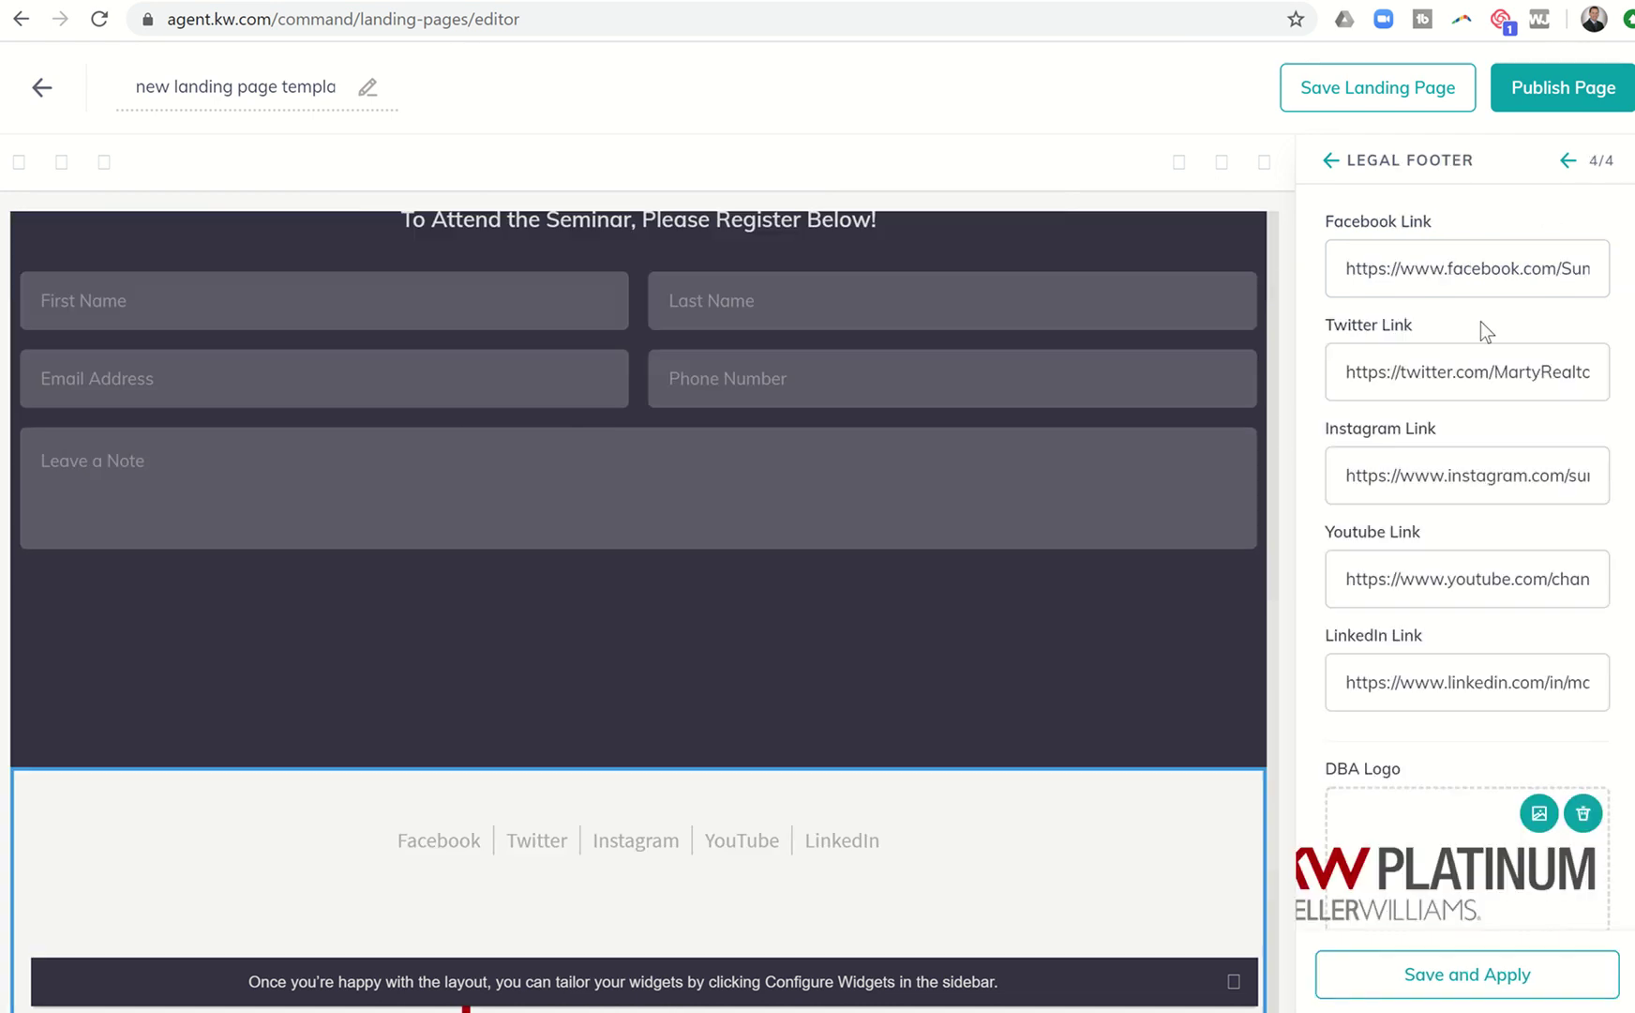
scroll(1441, 720, "down", 7)
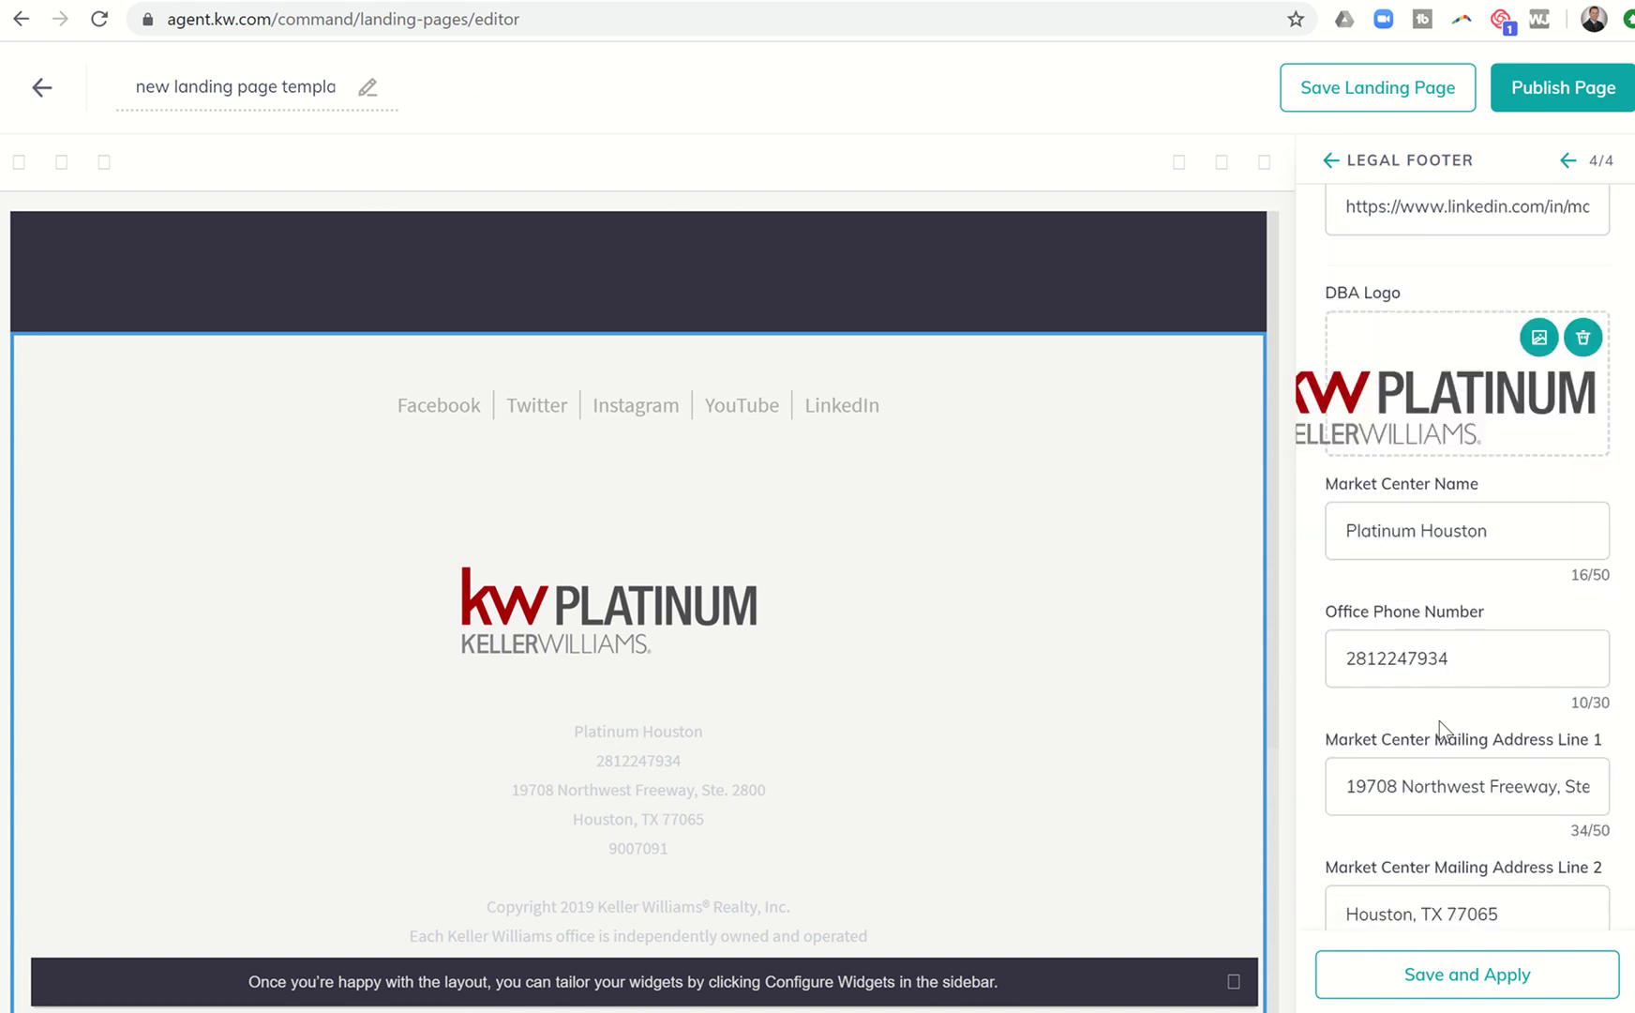
left_click(1445, 978)
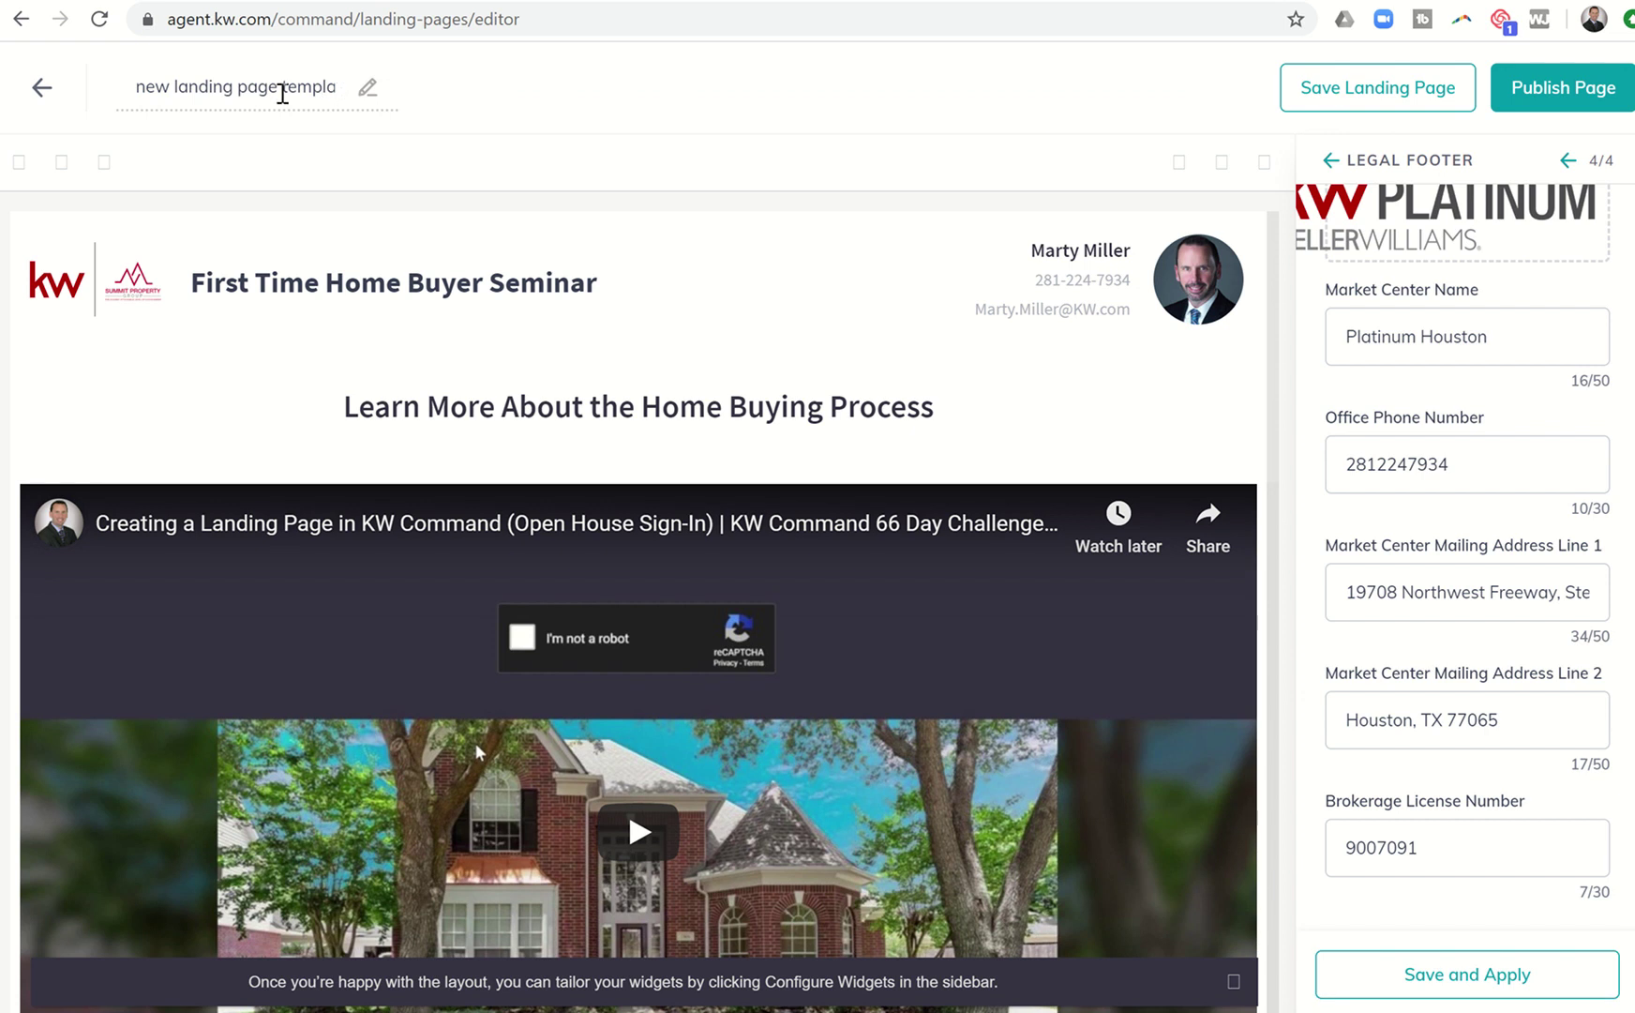
Rename the landing page to 'First Time Home Buyers Seminar Q1'
left_click_drag(281, 91, 21, 83)
key("BackSpace")
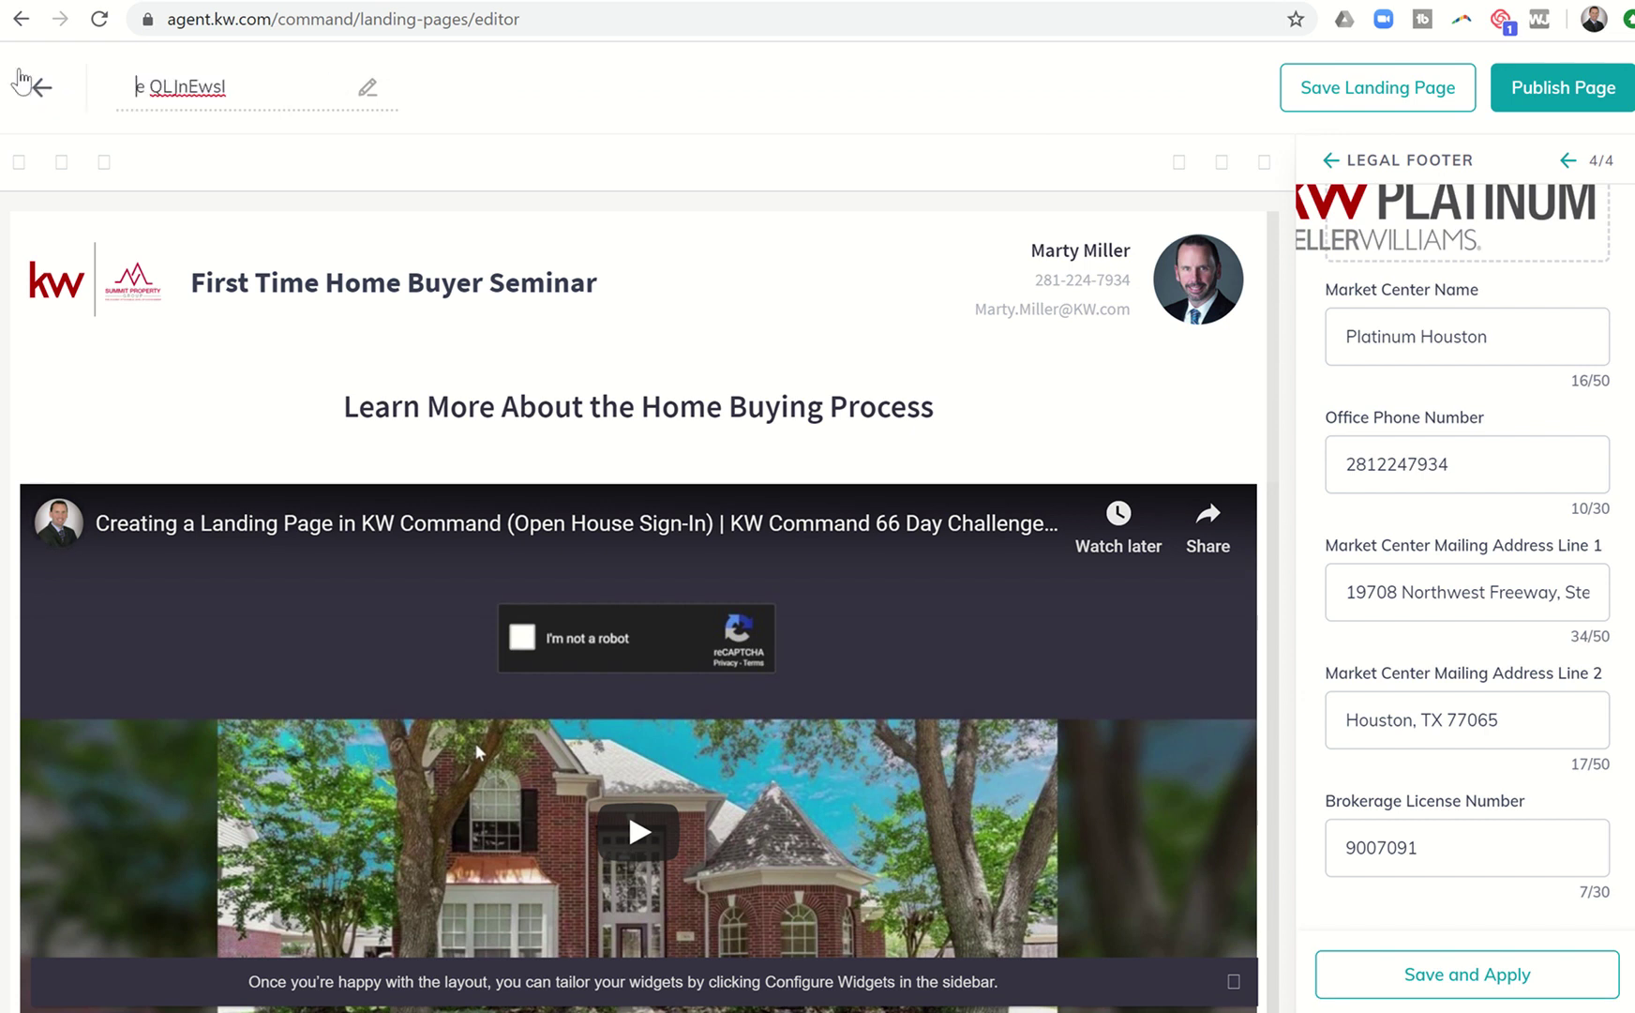
key("Delete")
key("Delete")
key("Delete")
key("Delete")
key("Delete")
key("Delete")
key("Delete")
key("Delete")
key("Delete")
key("Delete")
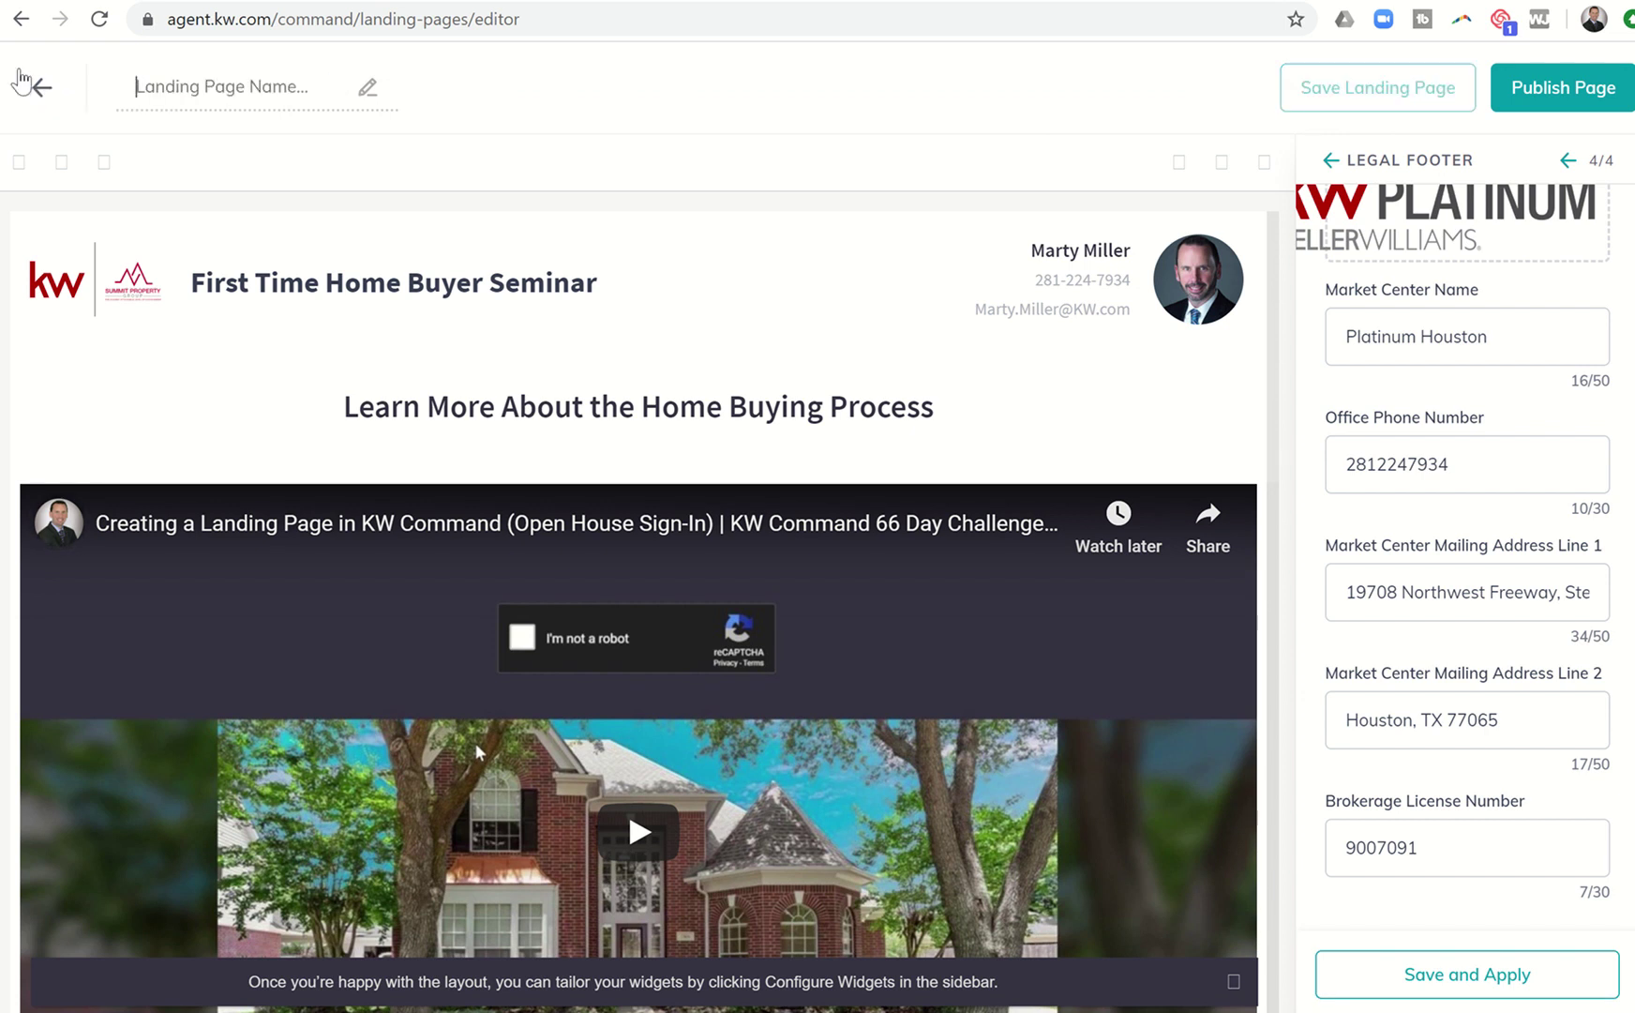
type("First Time Home BU")
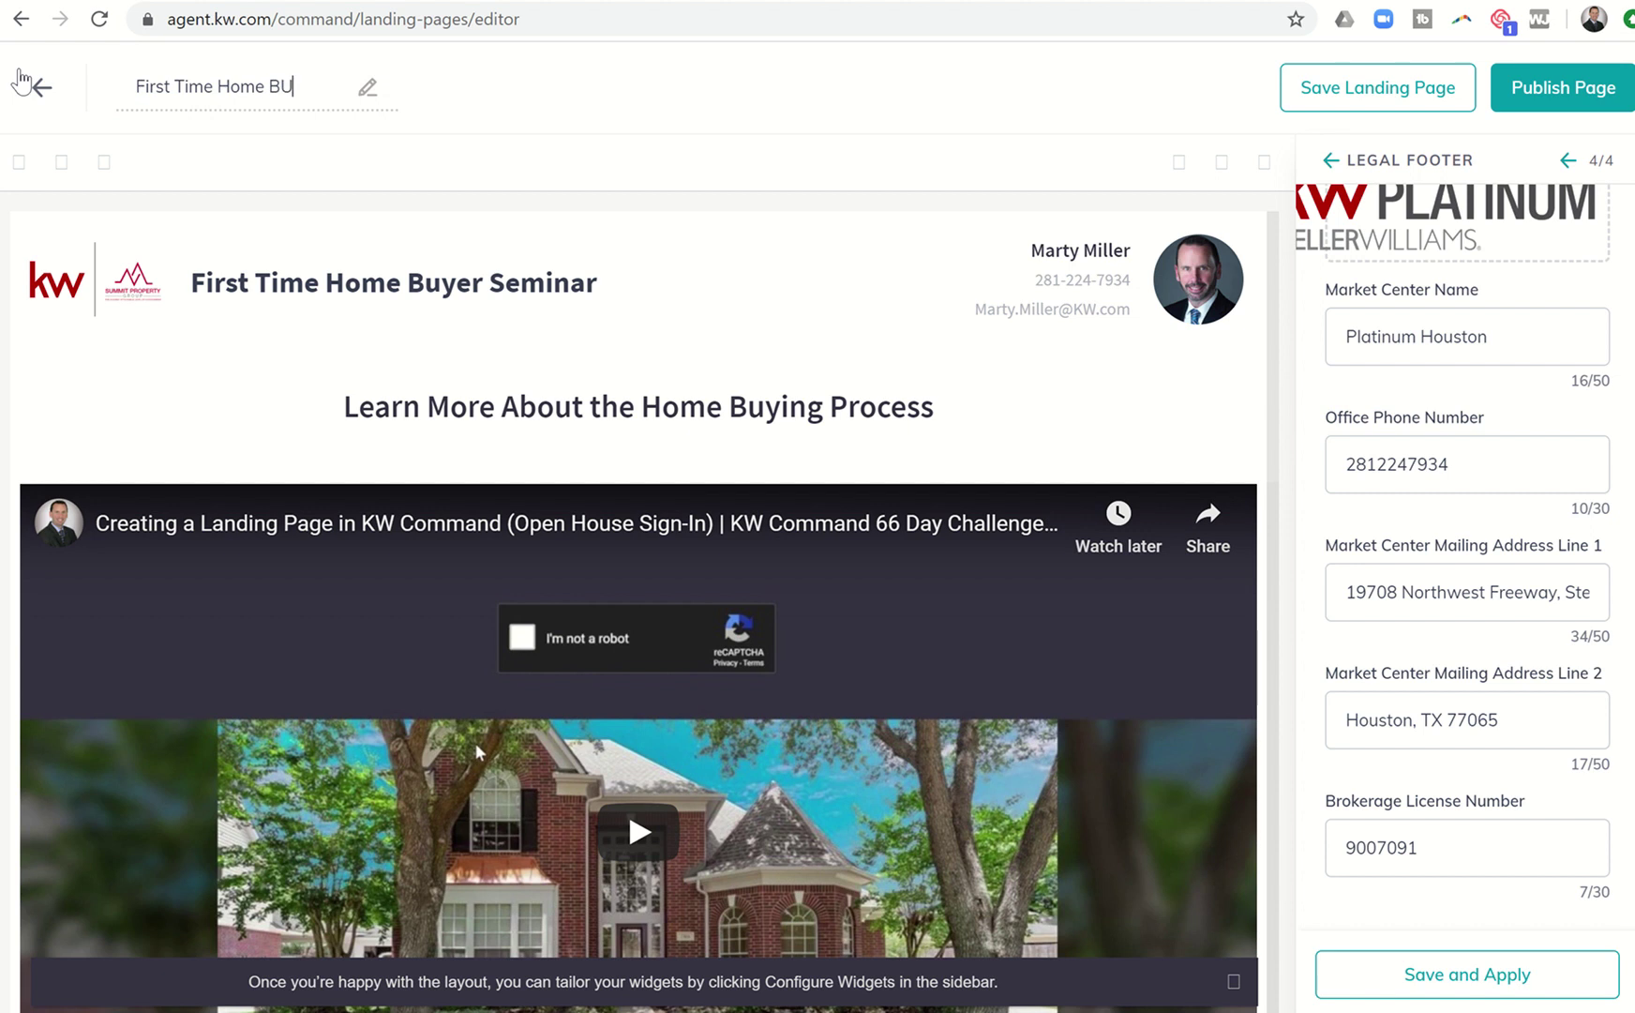
type("yers")
type("uyers Seind")
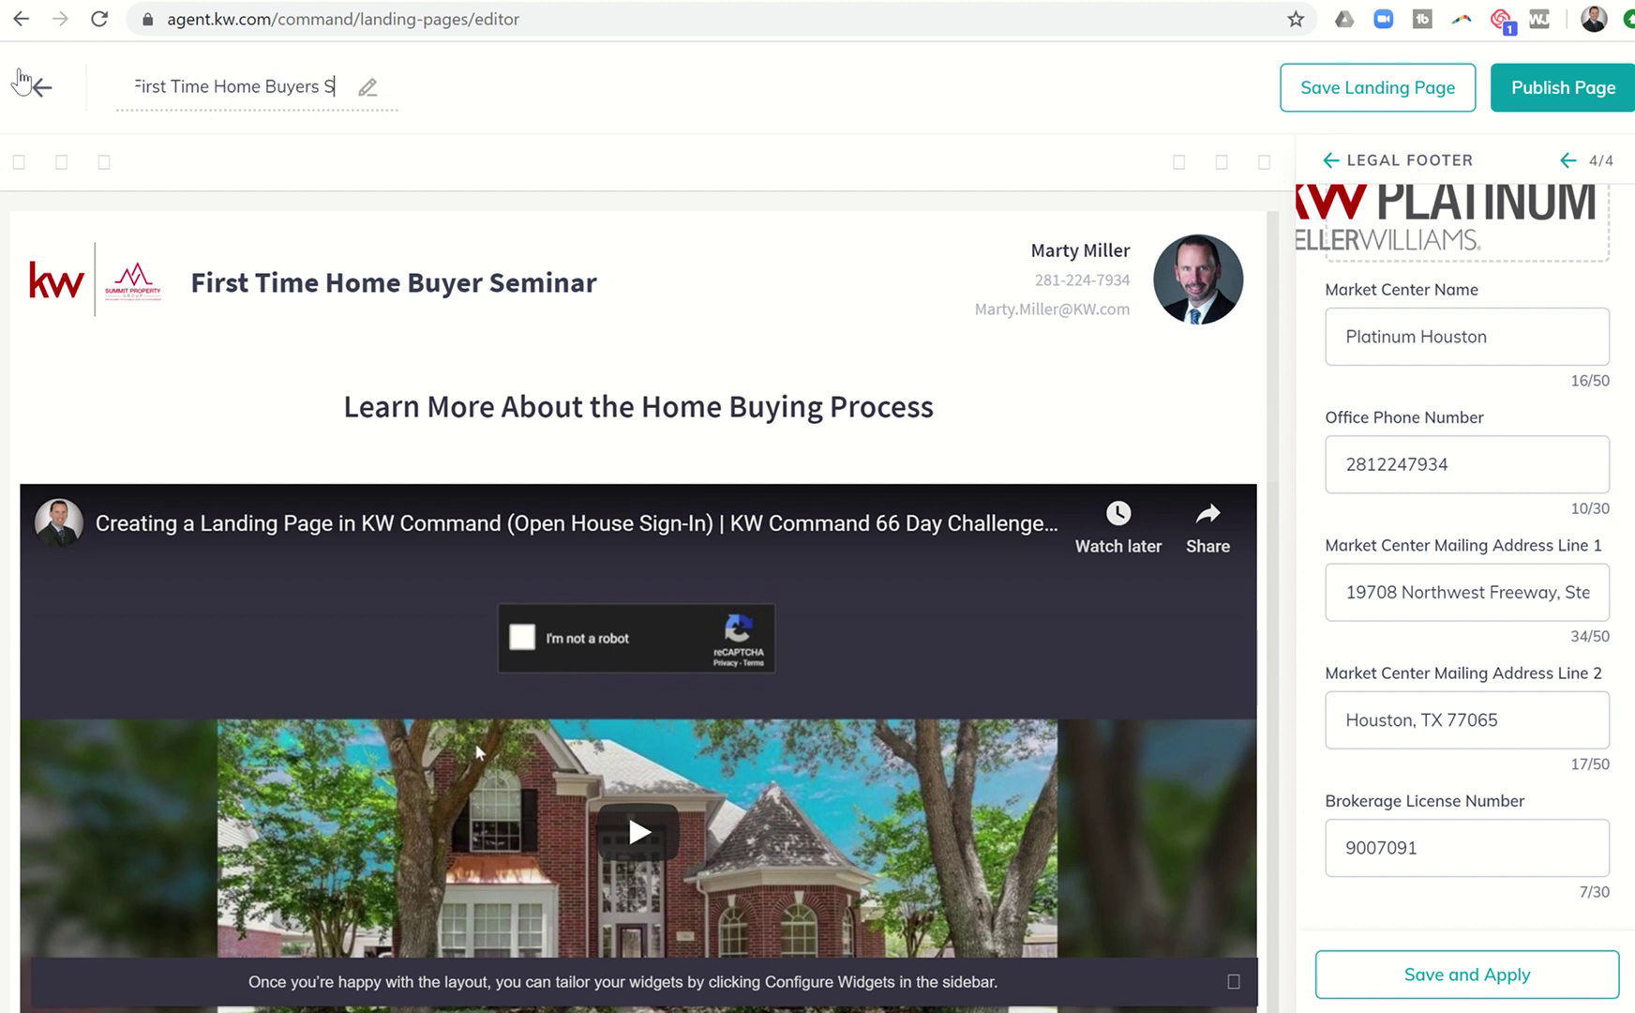
key("BackSpace")
key("BackSpace")
key("BackSpace")
type("m")
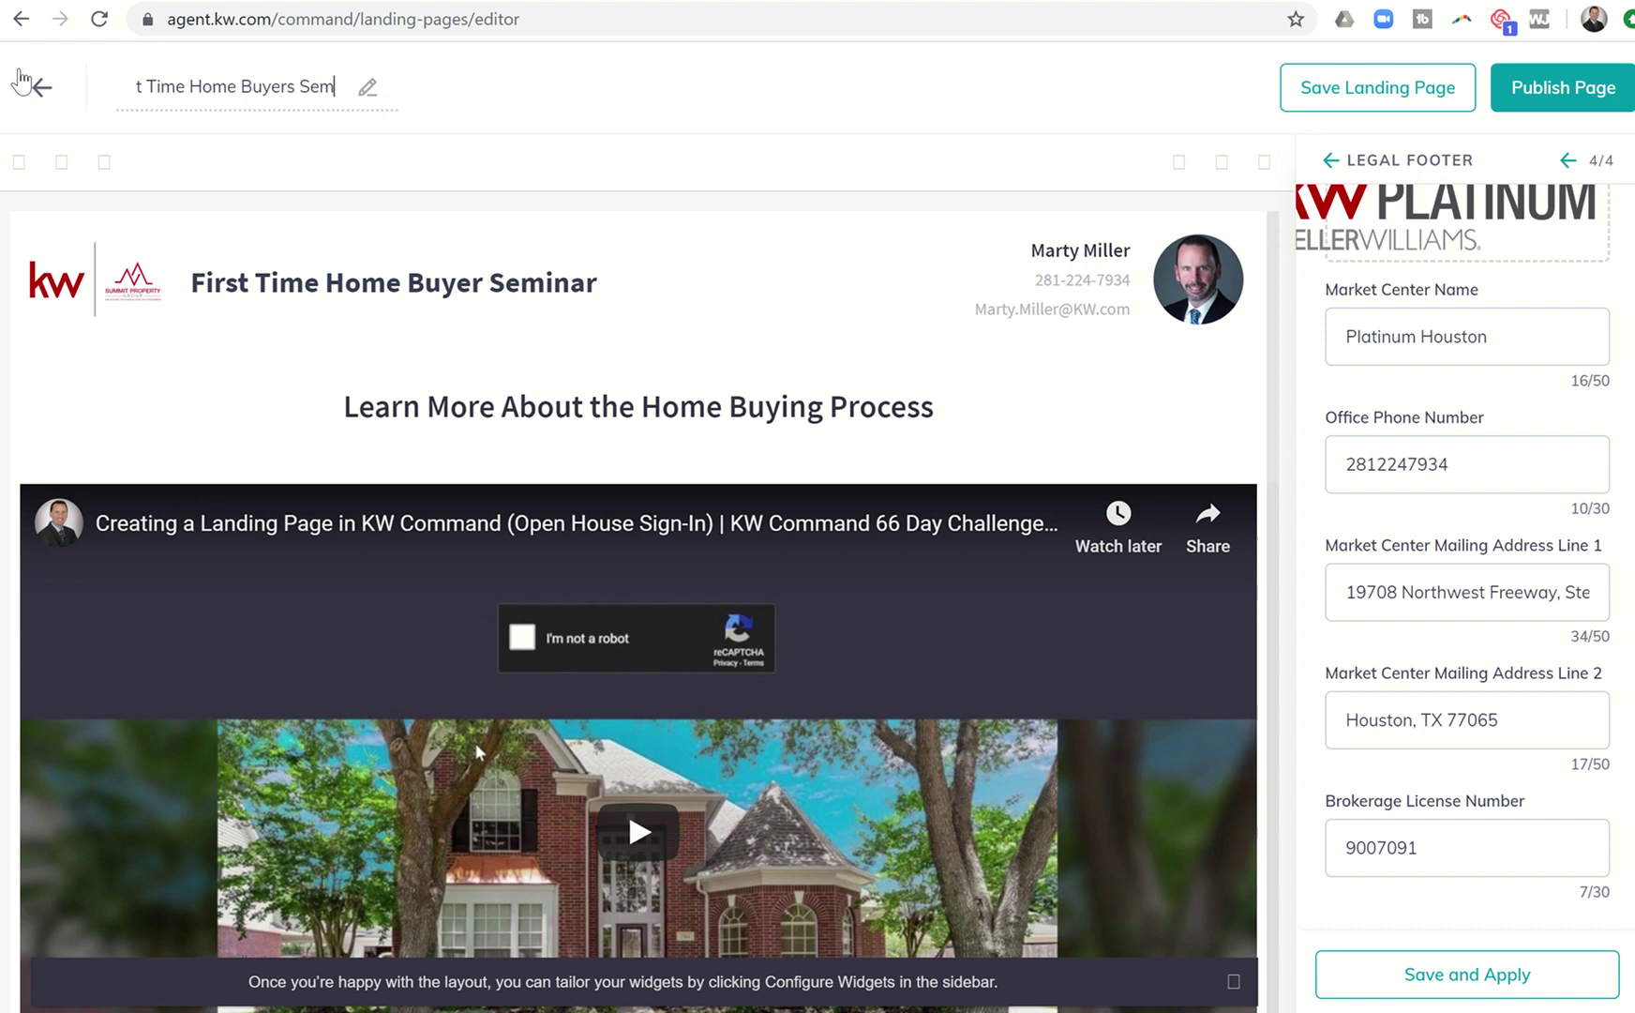
type("inar Q1")
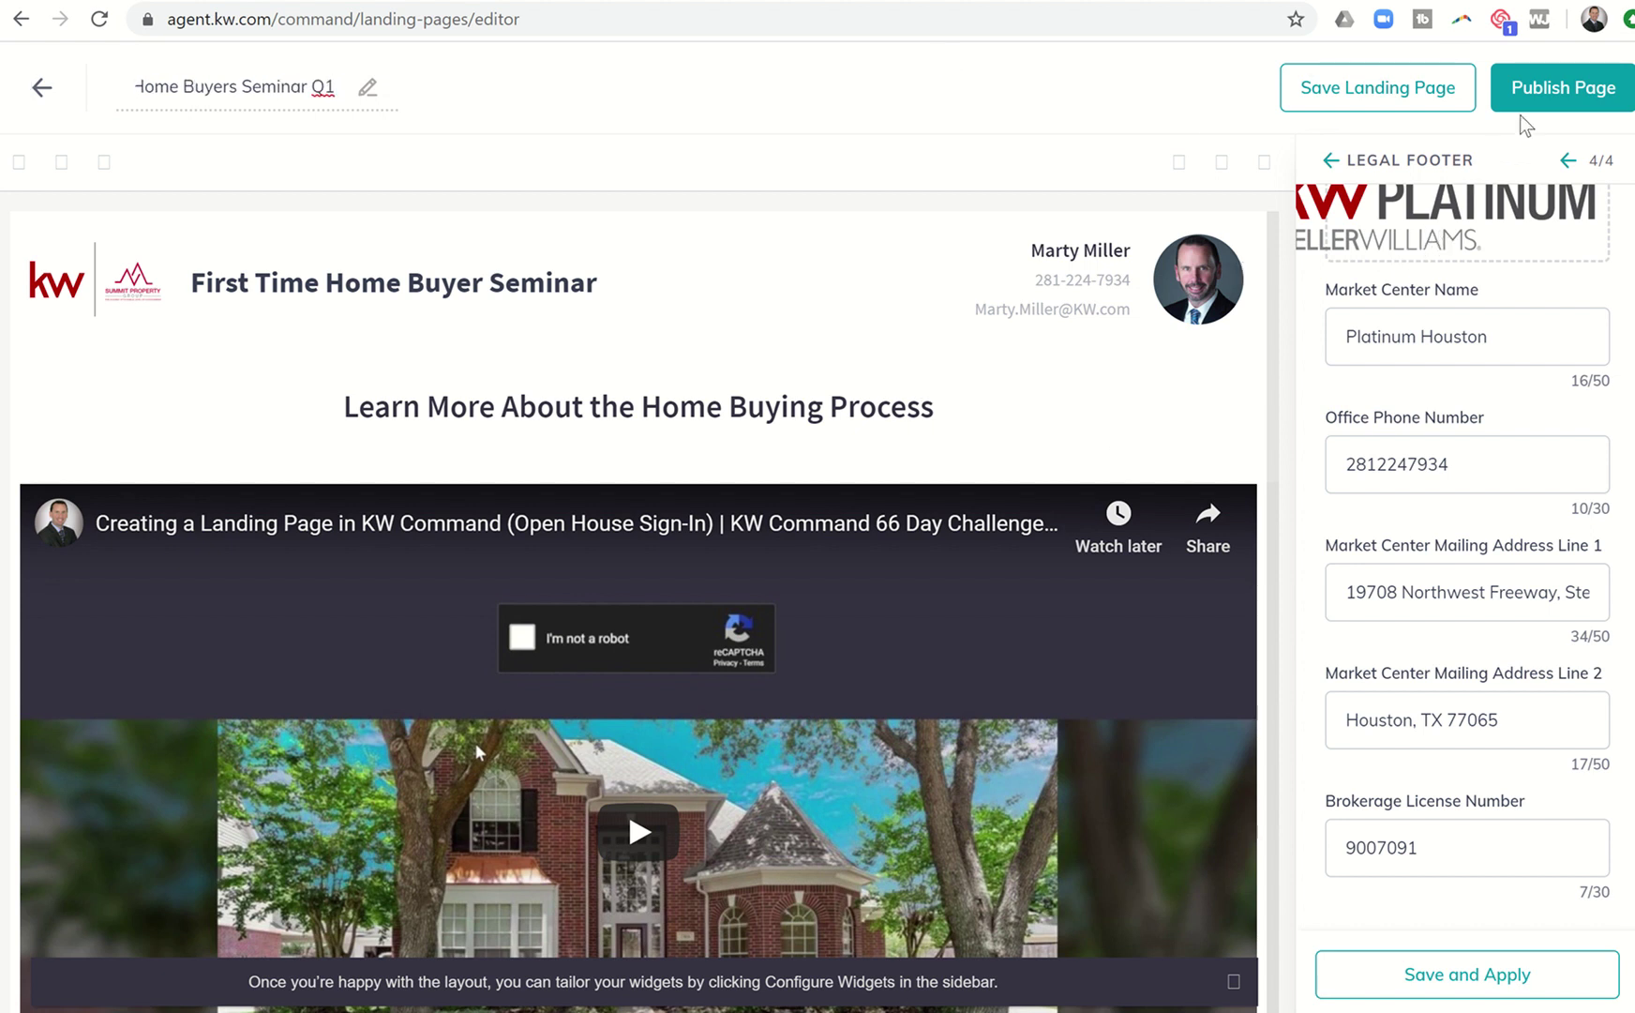
Publish the landing page and confirm with Yes
left_click(1543, 106)
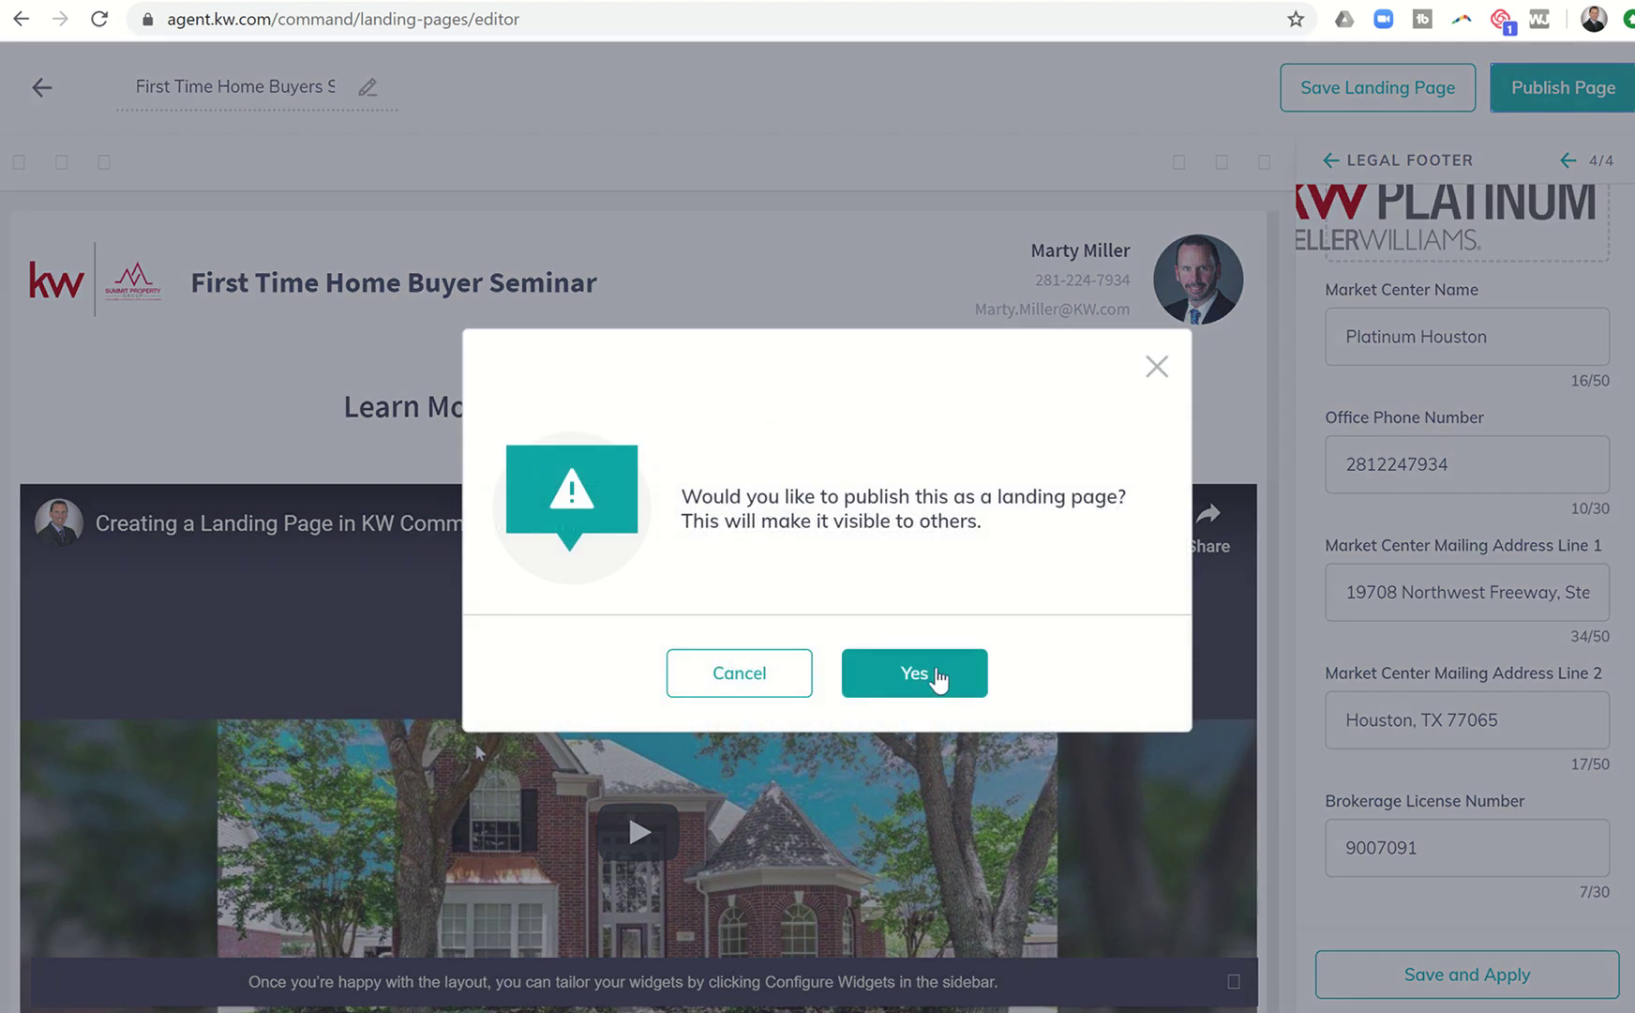
left_click(934, 670)
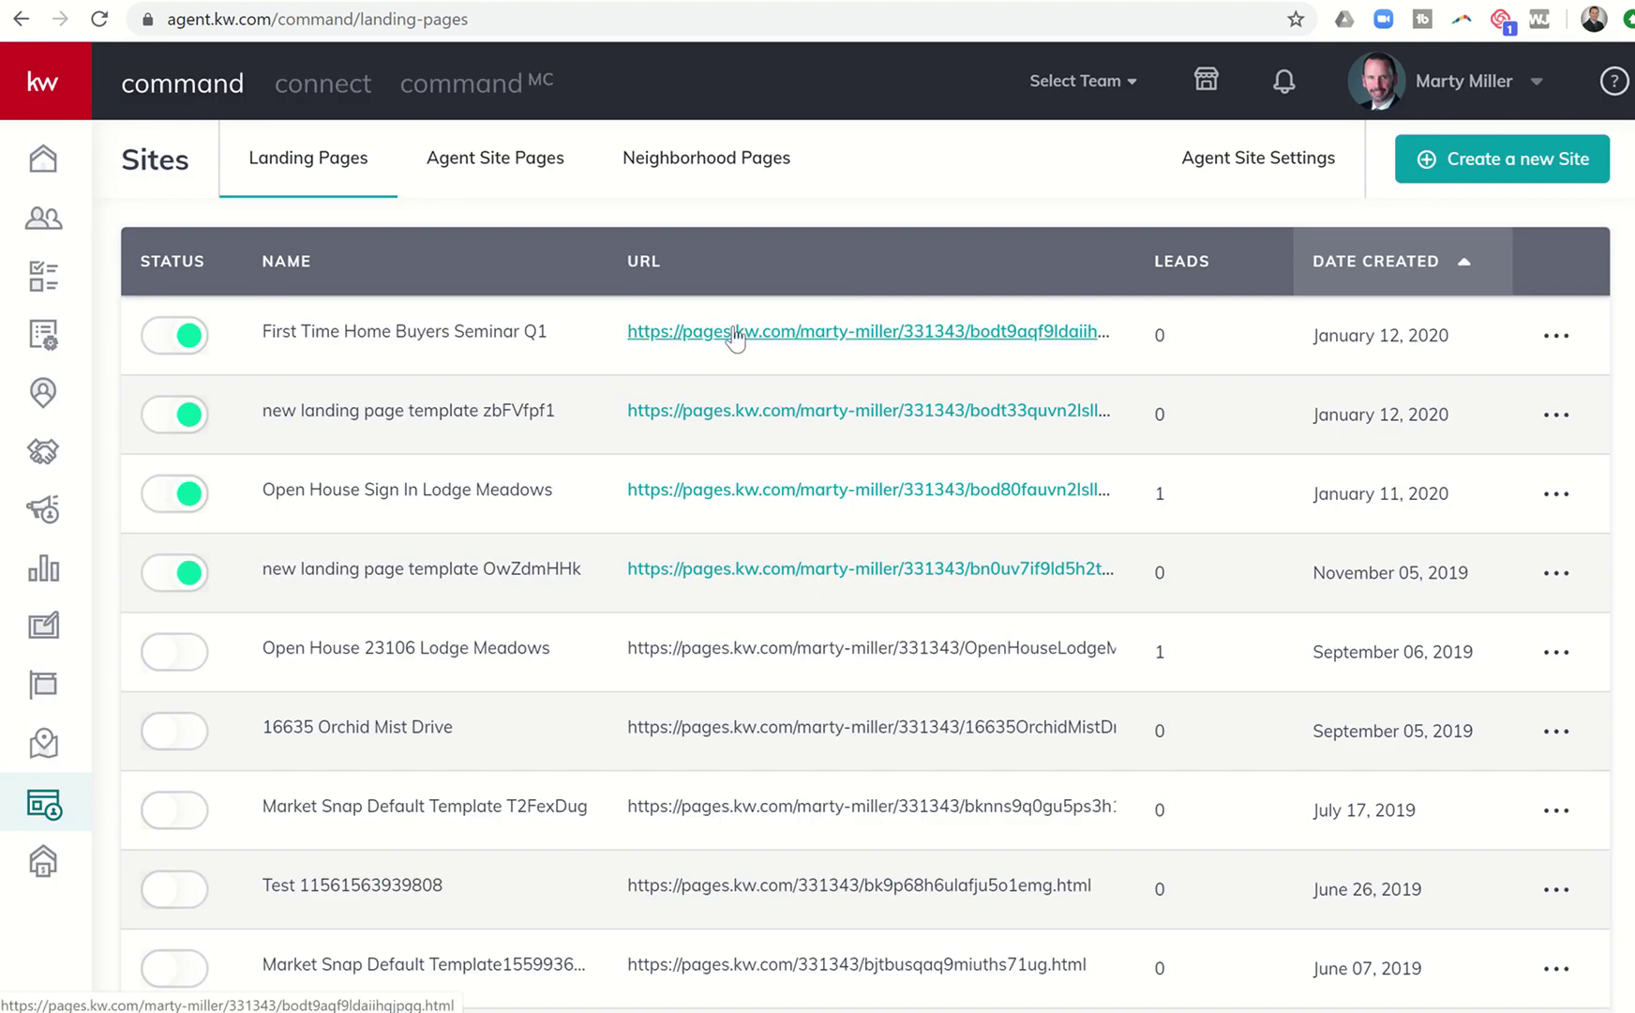
Open the live seminar page from its URL, play the embedded video, then pause it
left_click(849, 331)
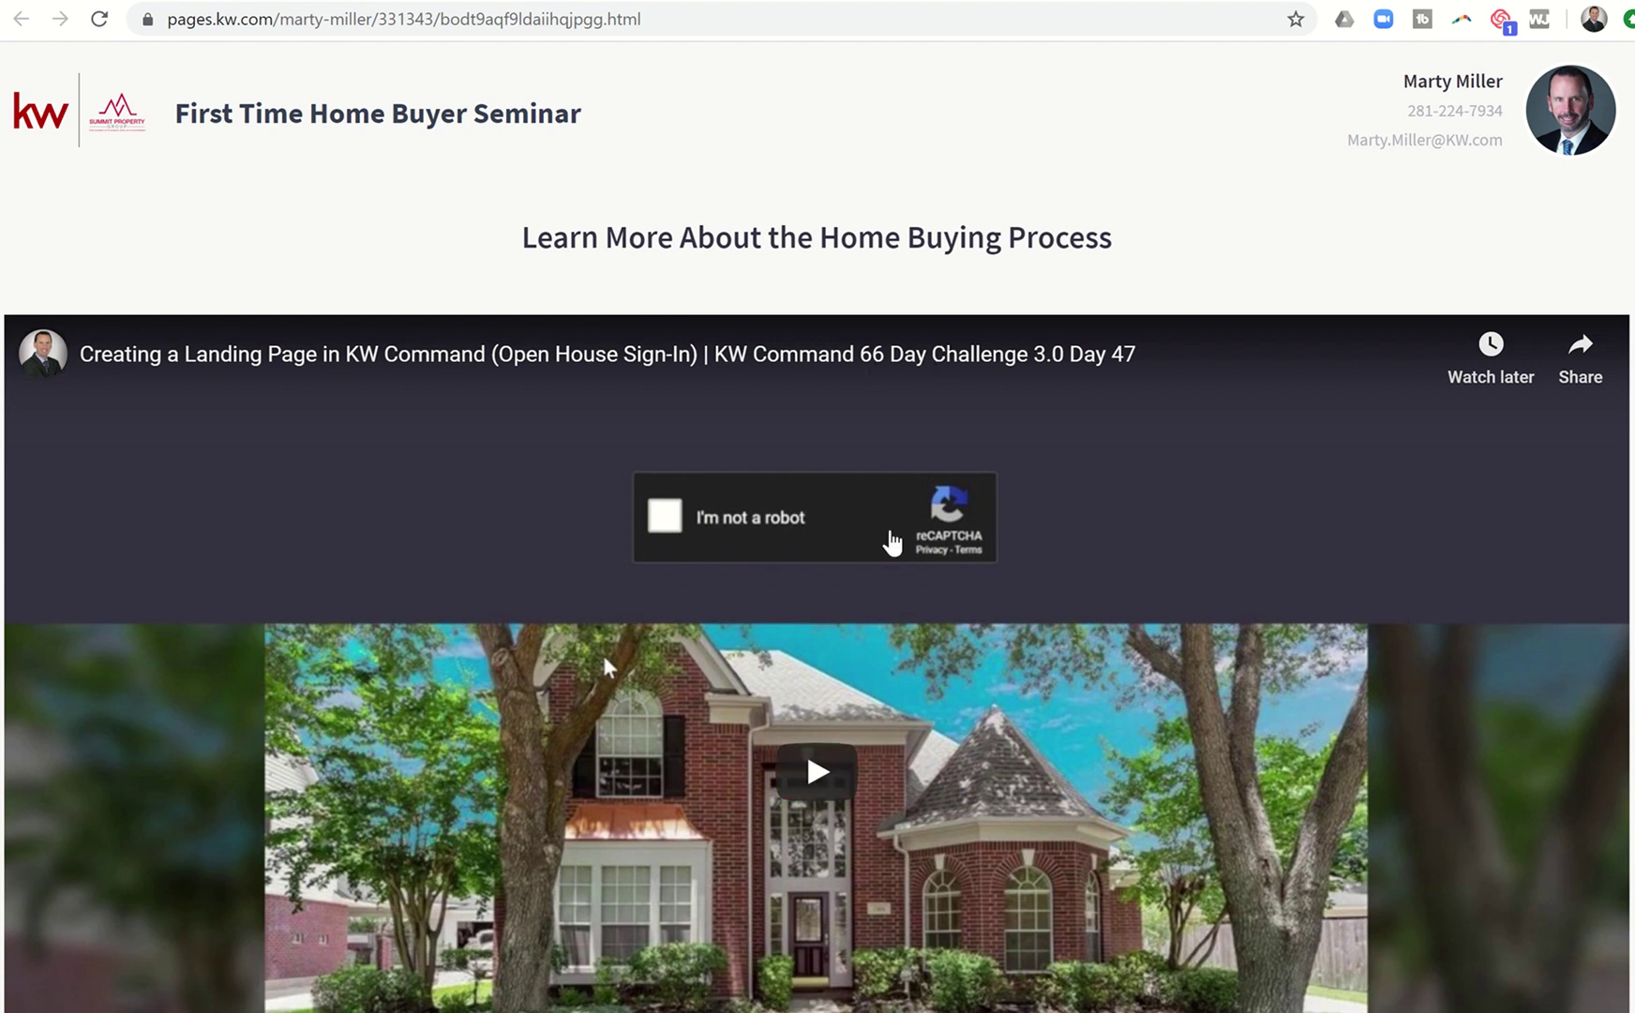
scroll(847, 541, "down", 2)
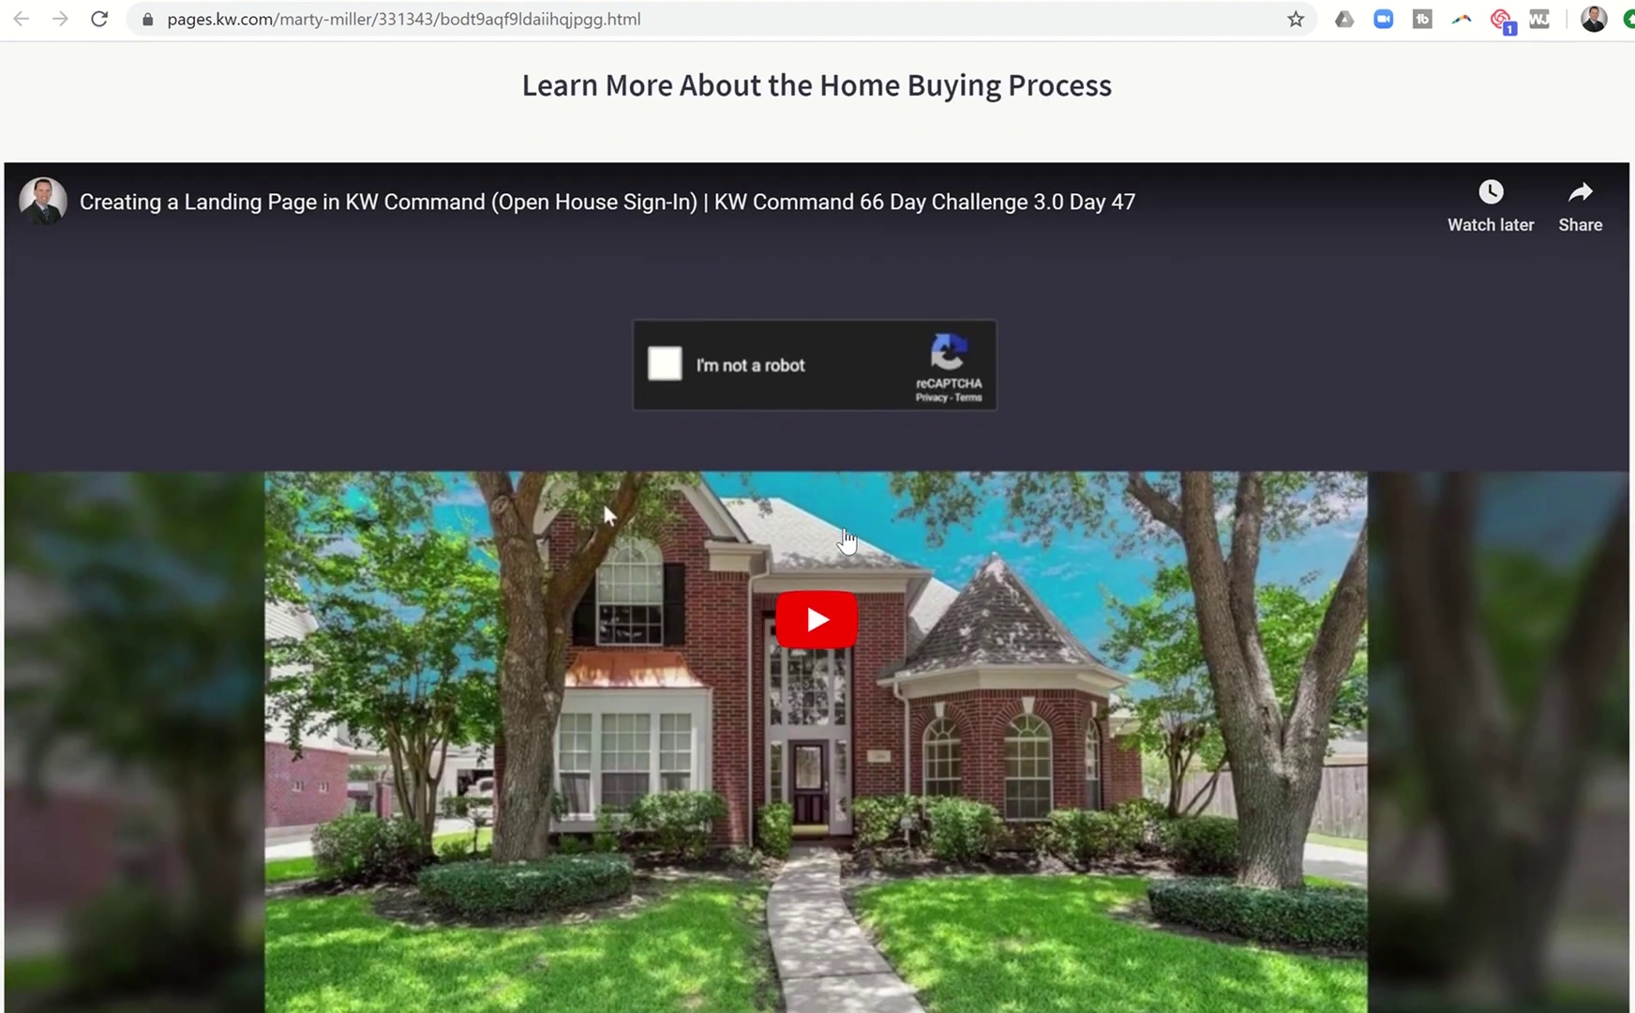
left_click(831, 635)
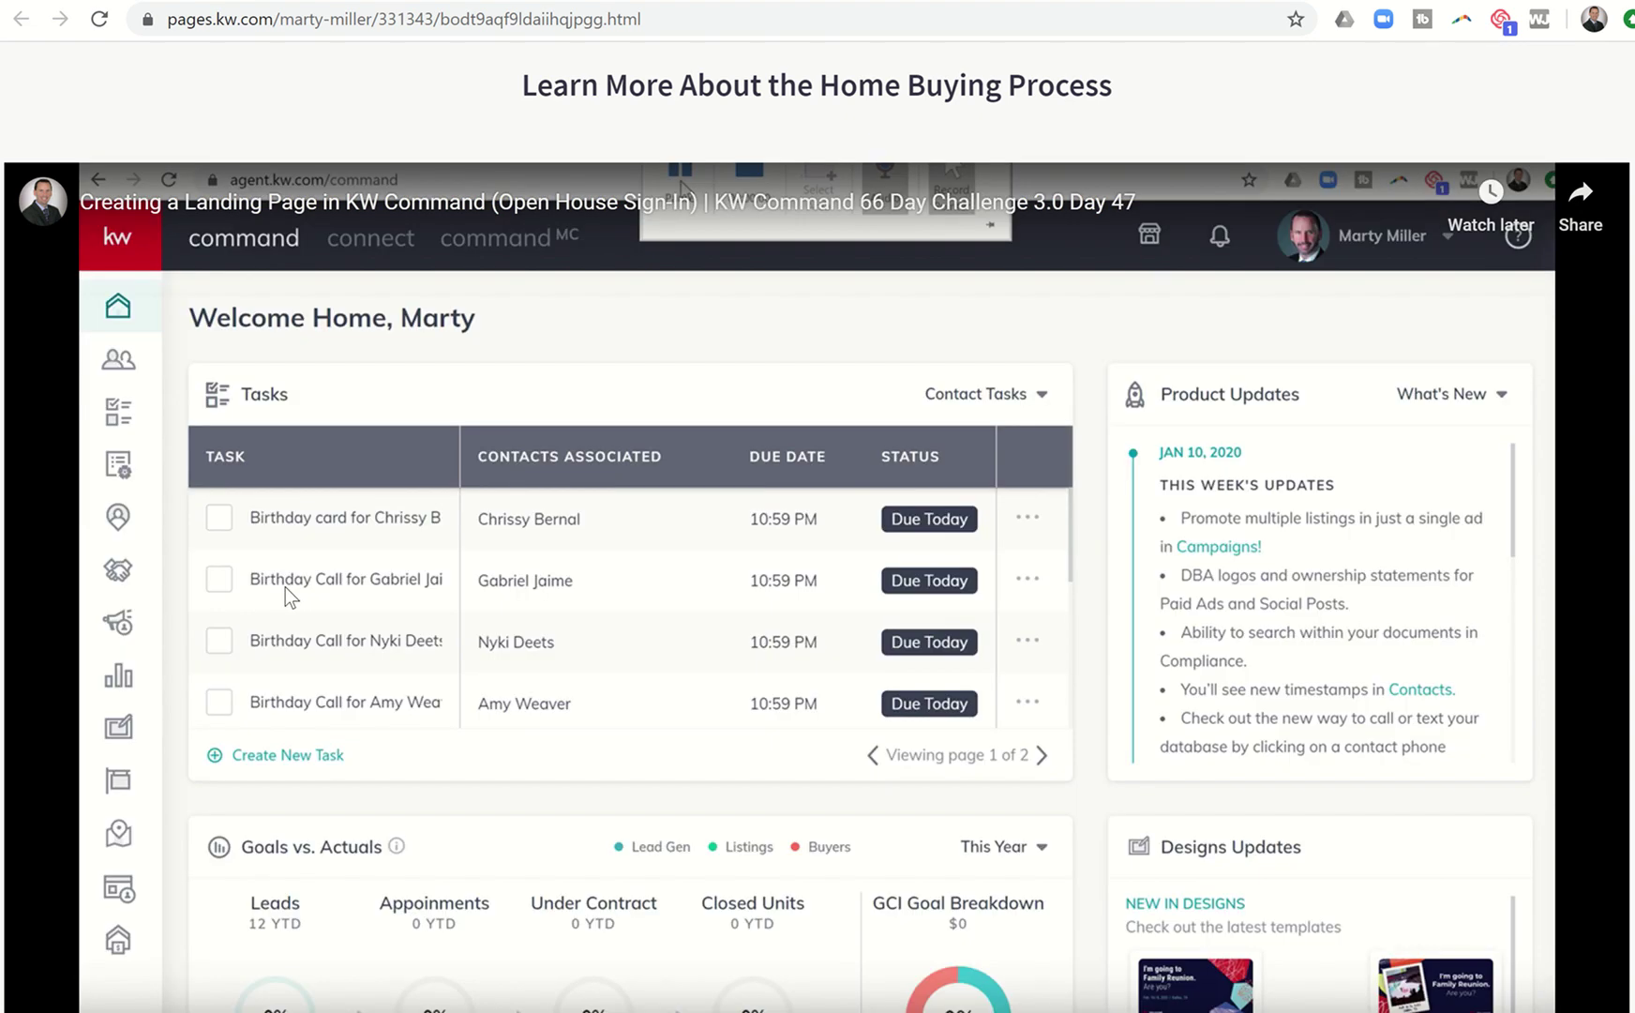
scroll(285, 586, "down", 3)
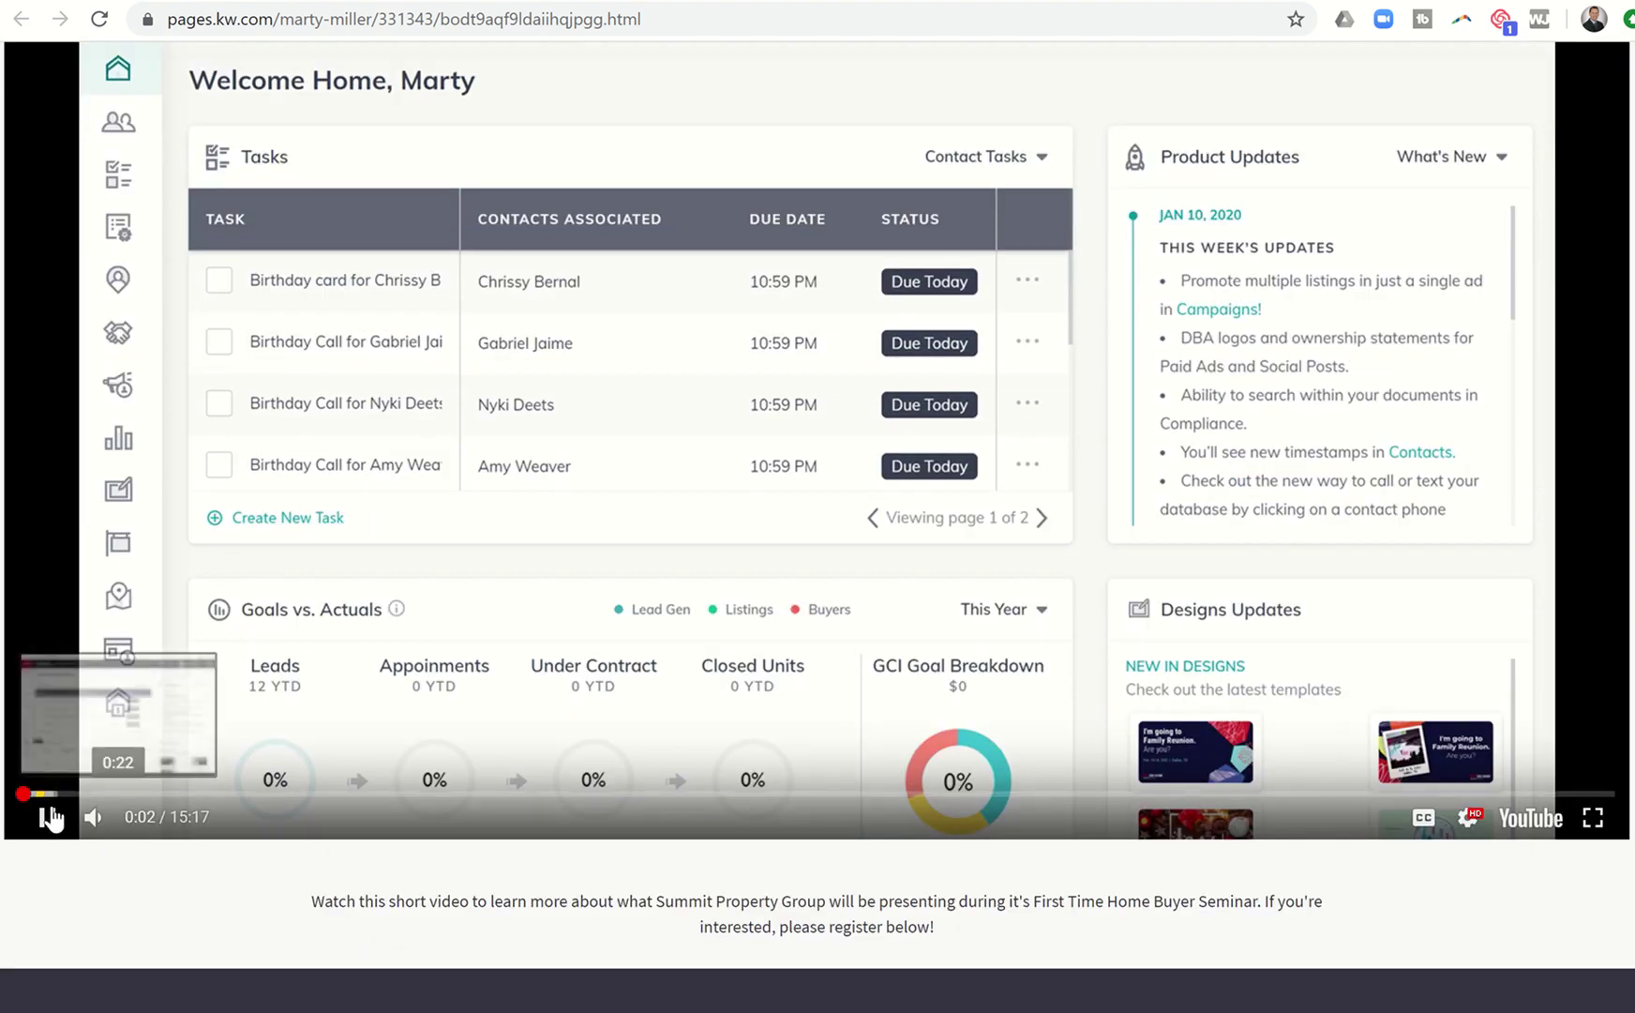
left_click(47, 818)
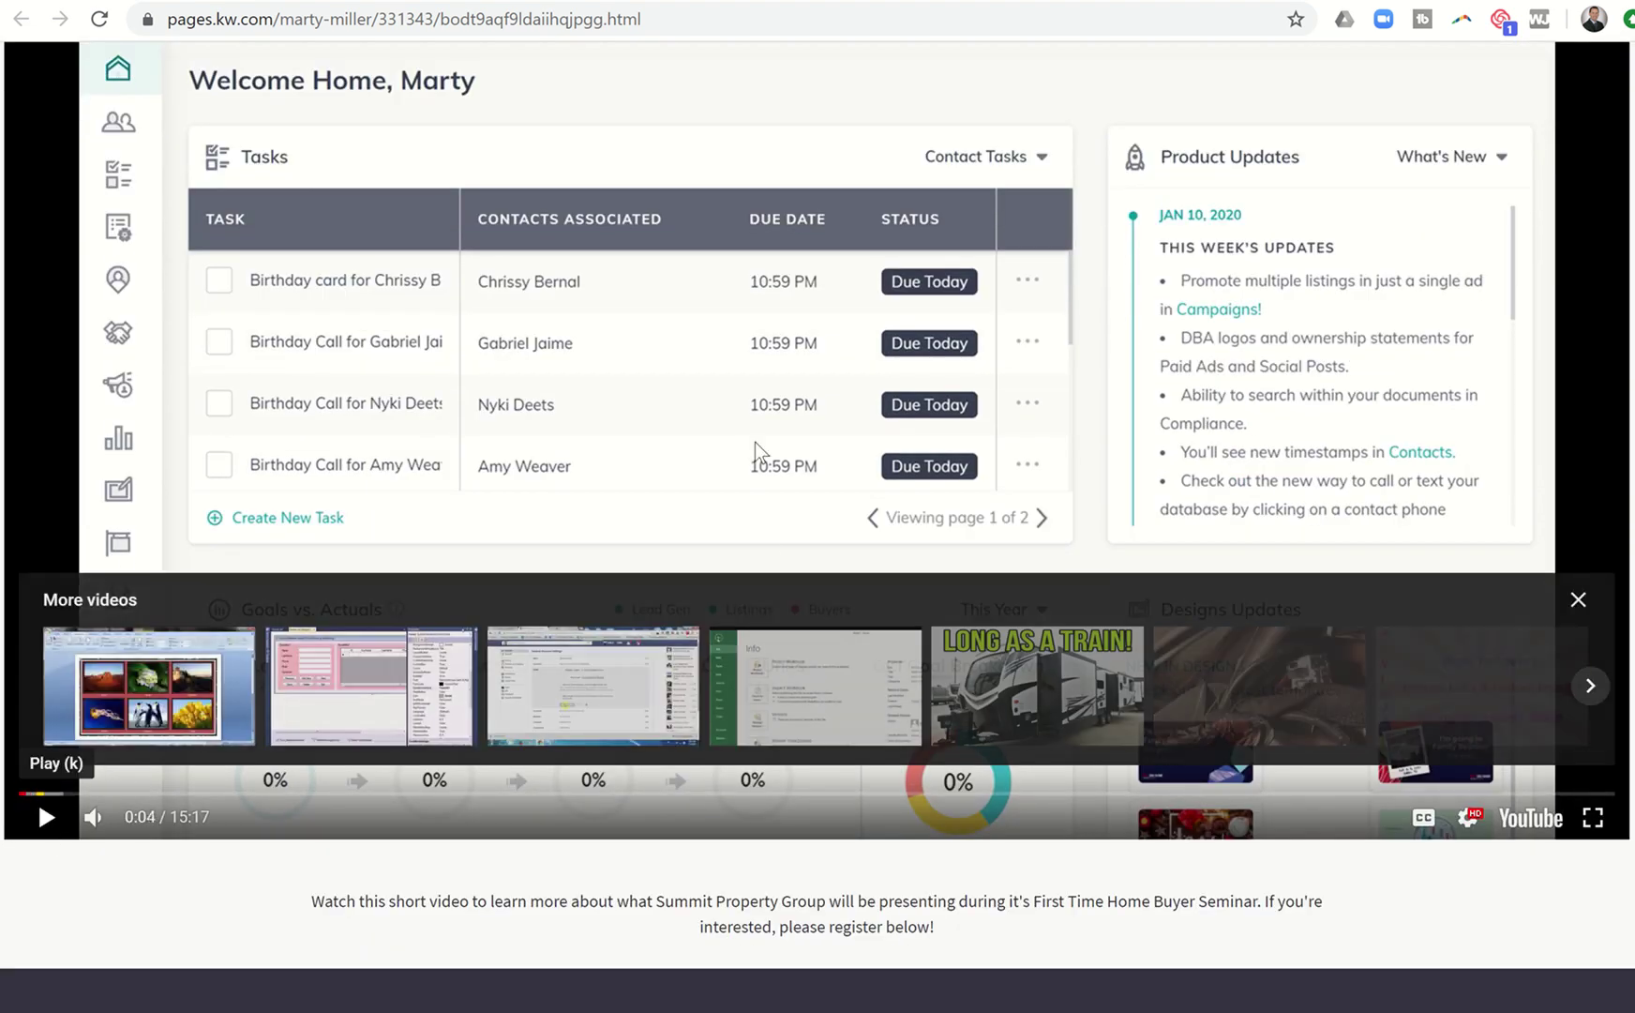
scroll(725, 336, "up", 3)
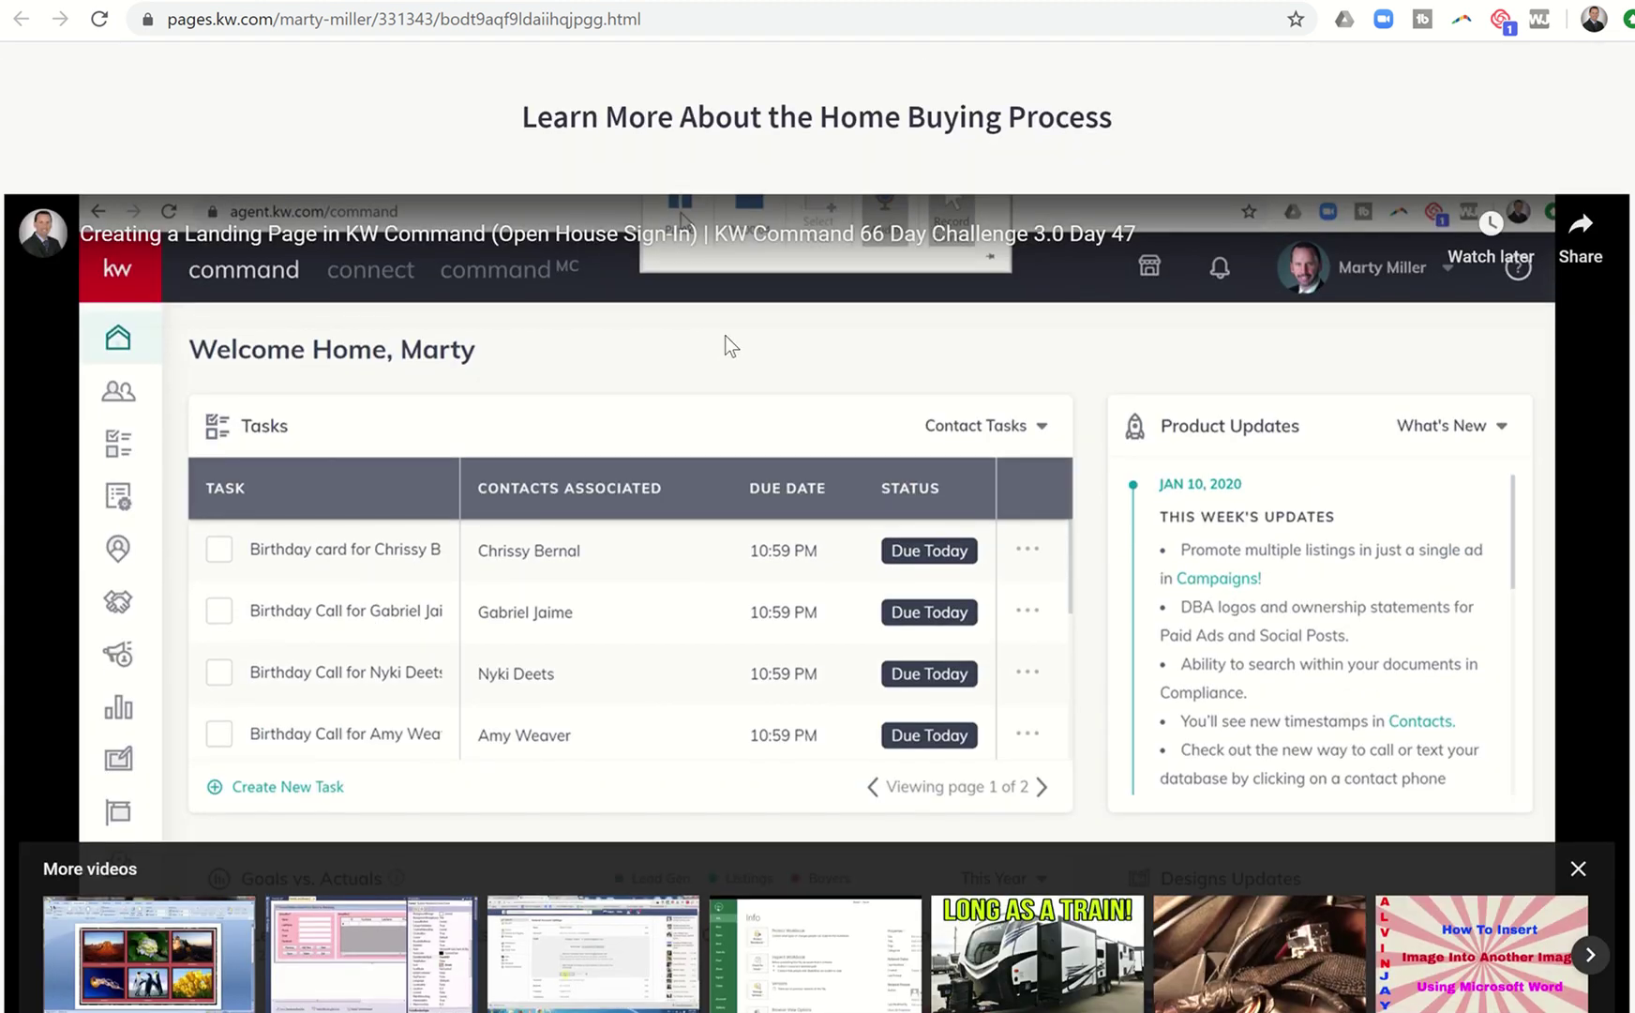
scroll(727, 345, "down", 2)
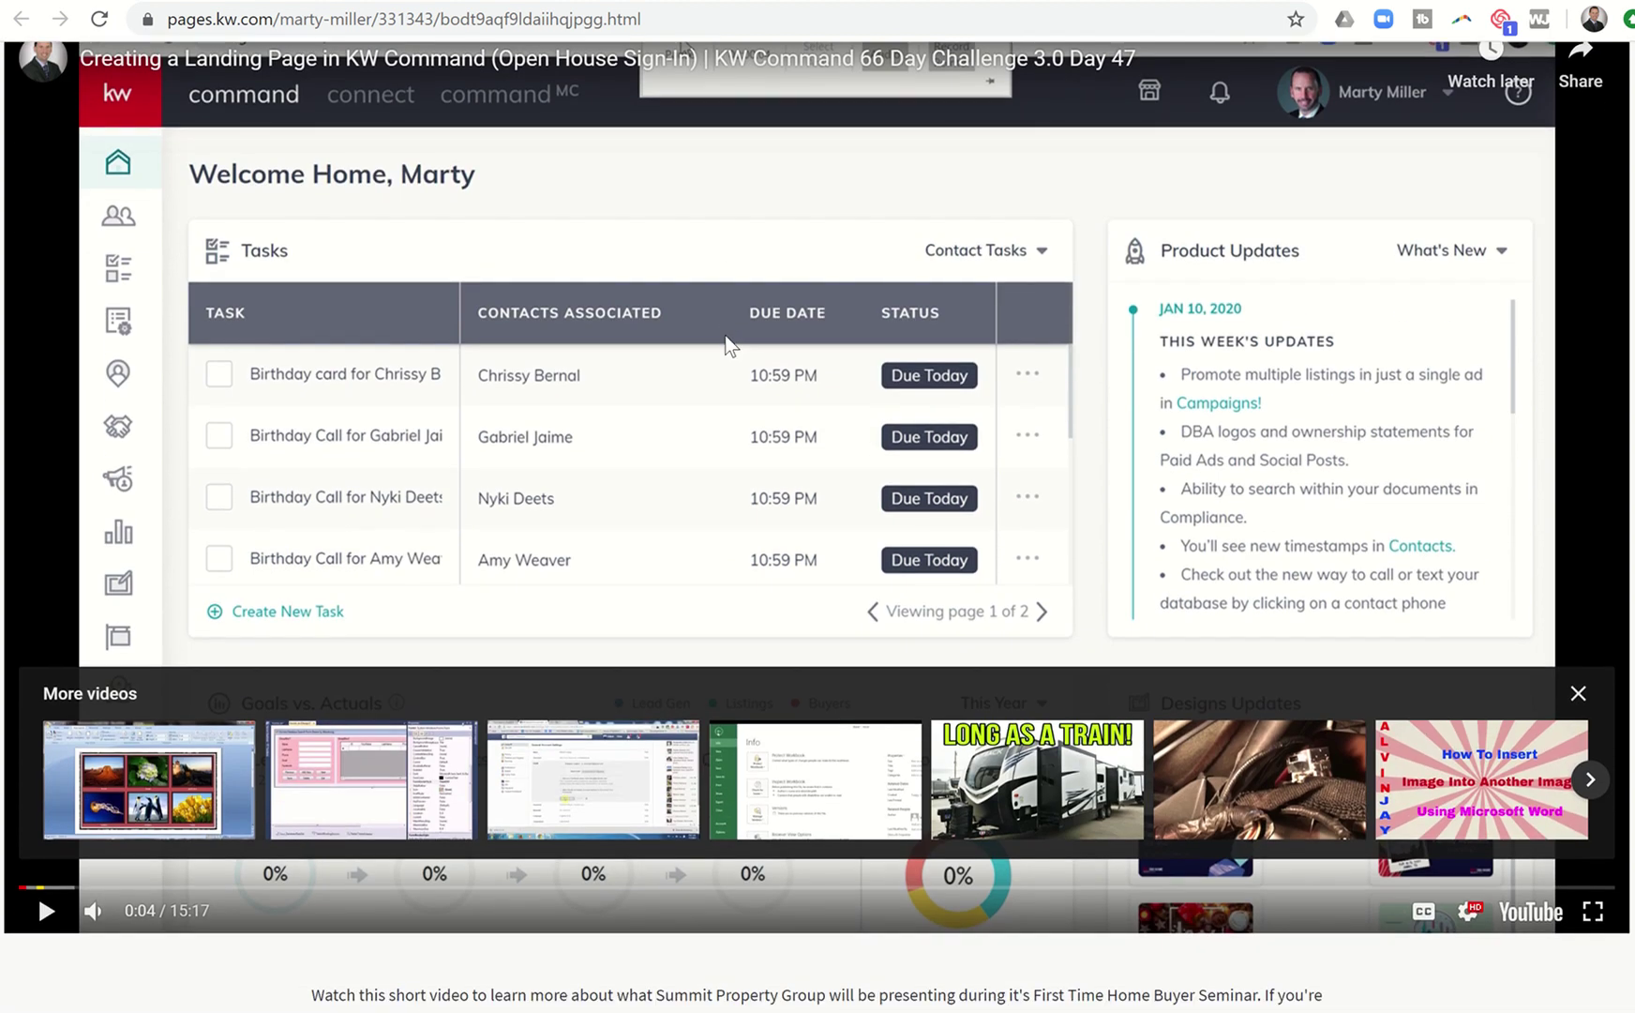
scroll(725, 337, "down", 2)
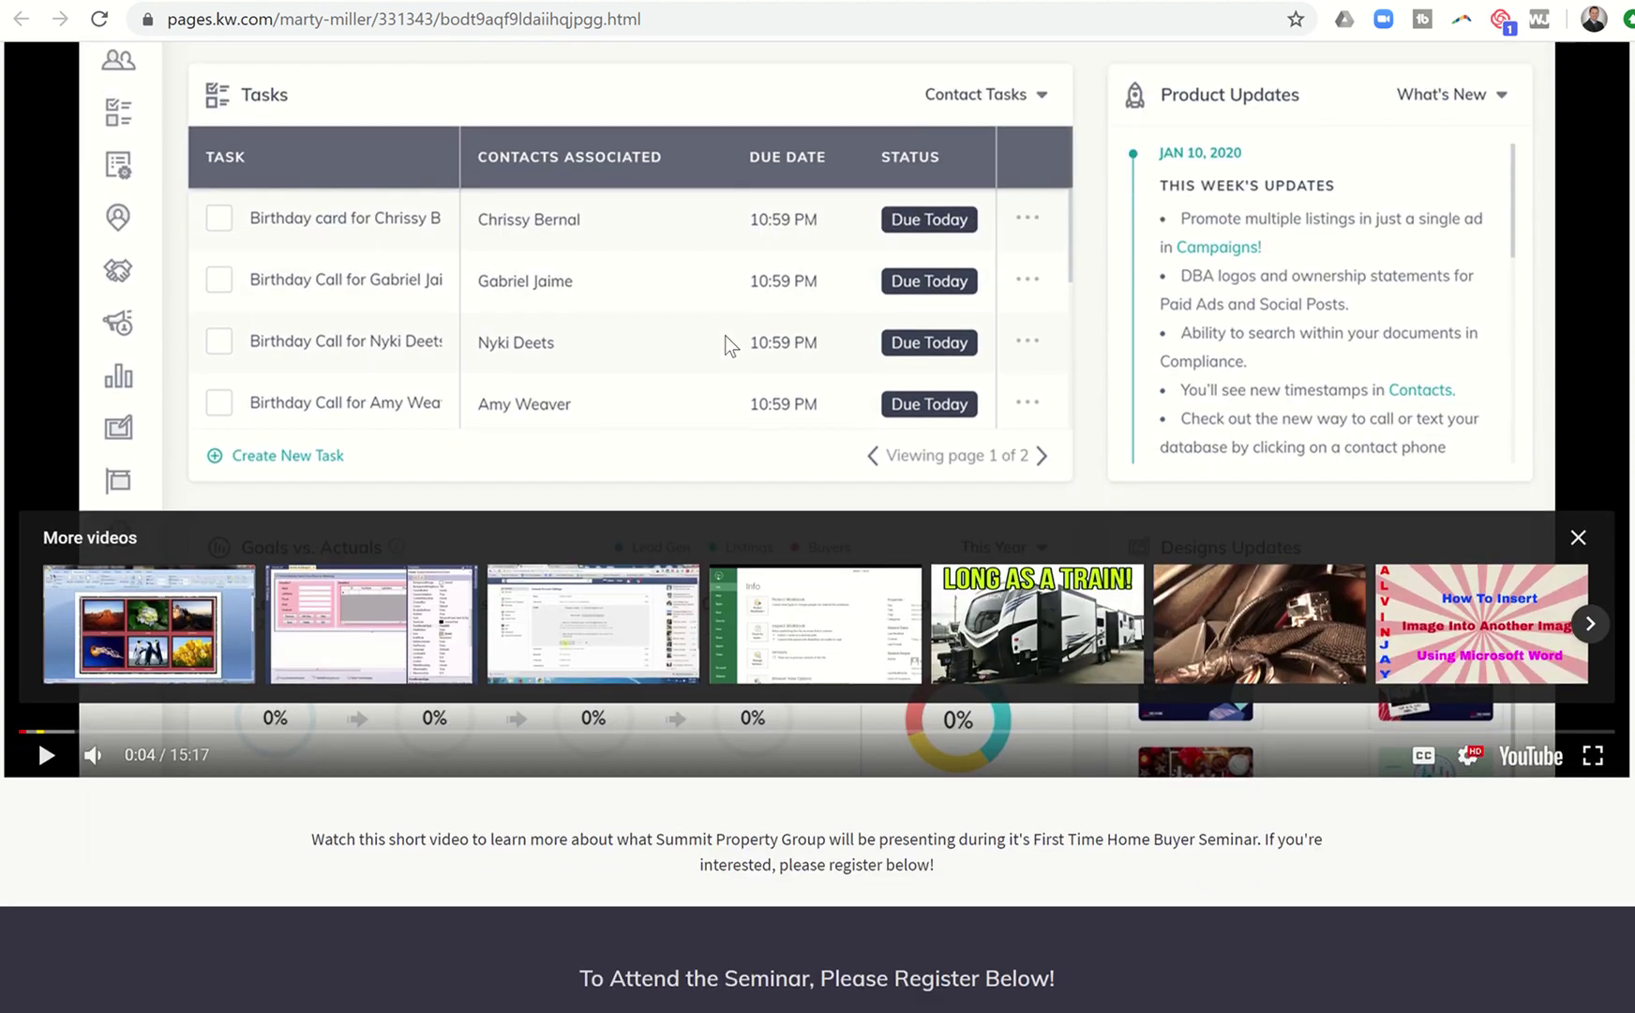
scroll(724, 336, "down", 1)
scroll(725, 335, "down", 2)
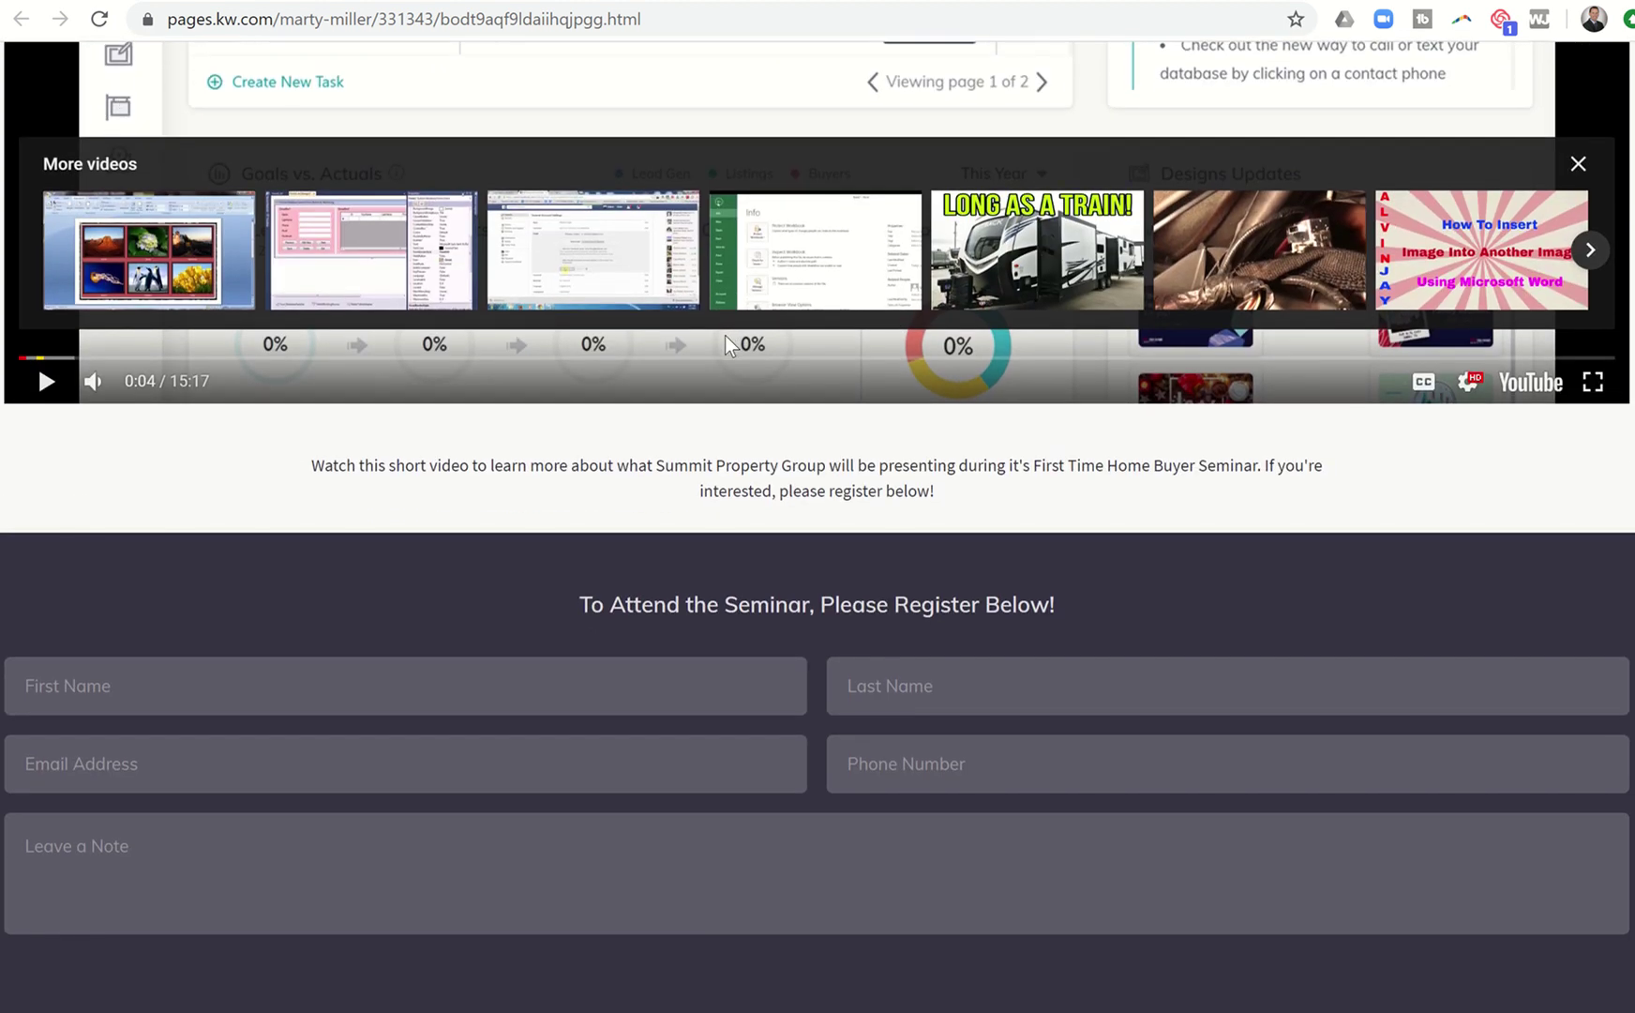
scroll(725, 335, "up", 1)
scroll(747, 359, "down", 4)
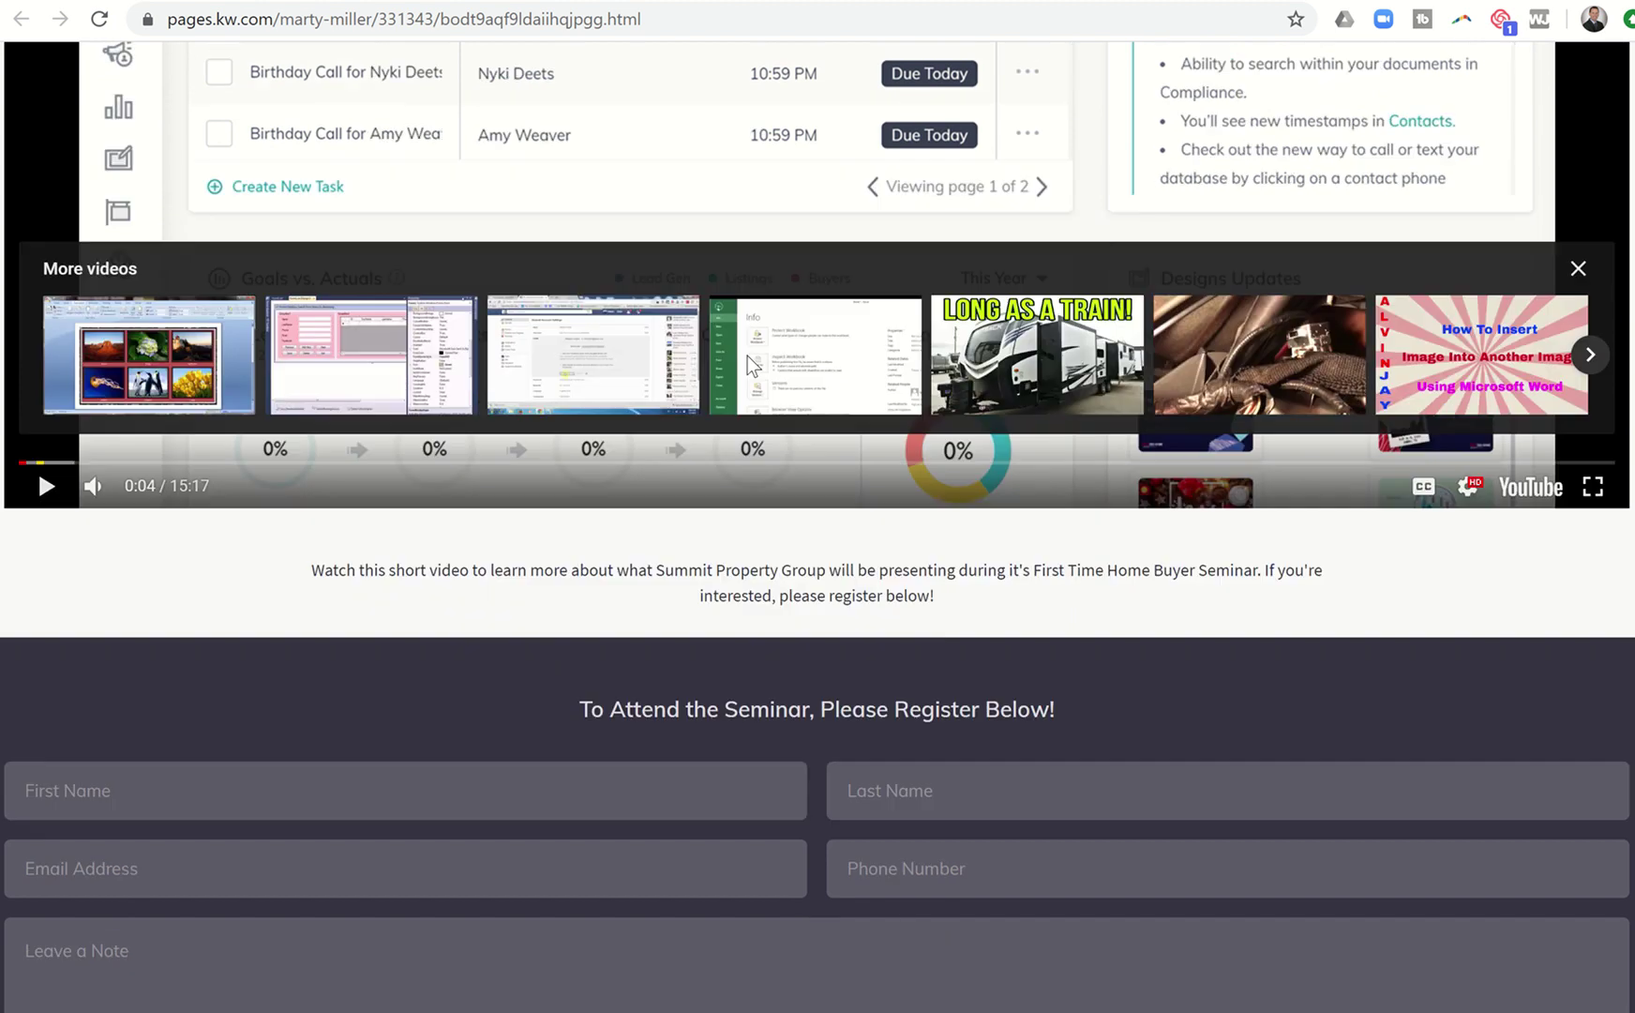
scroll(712, 588, "down", 2)
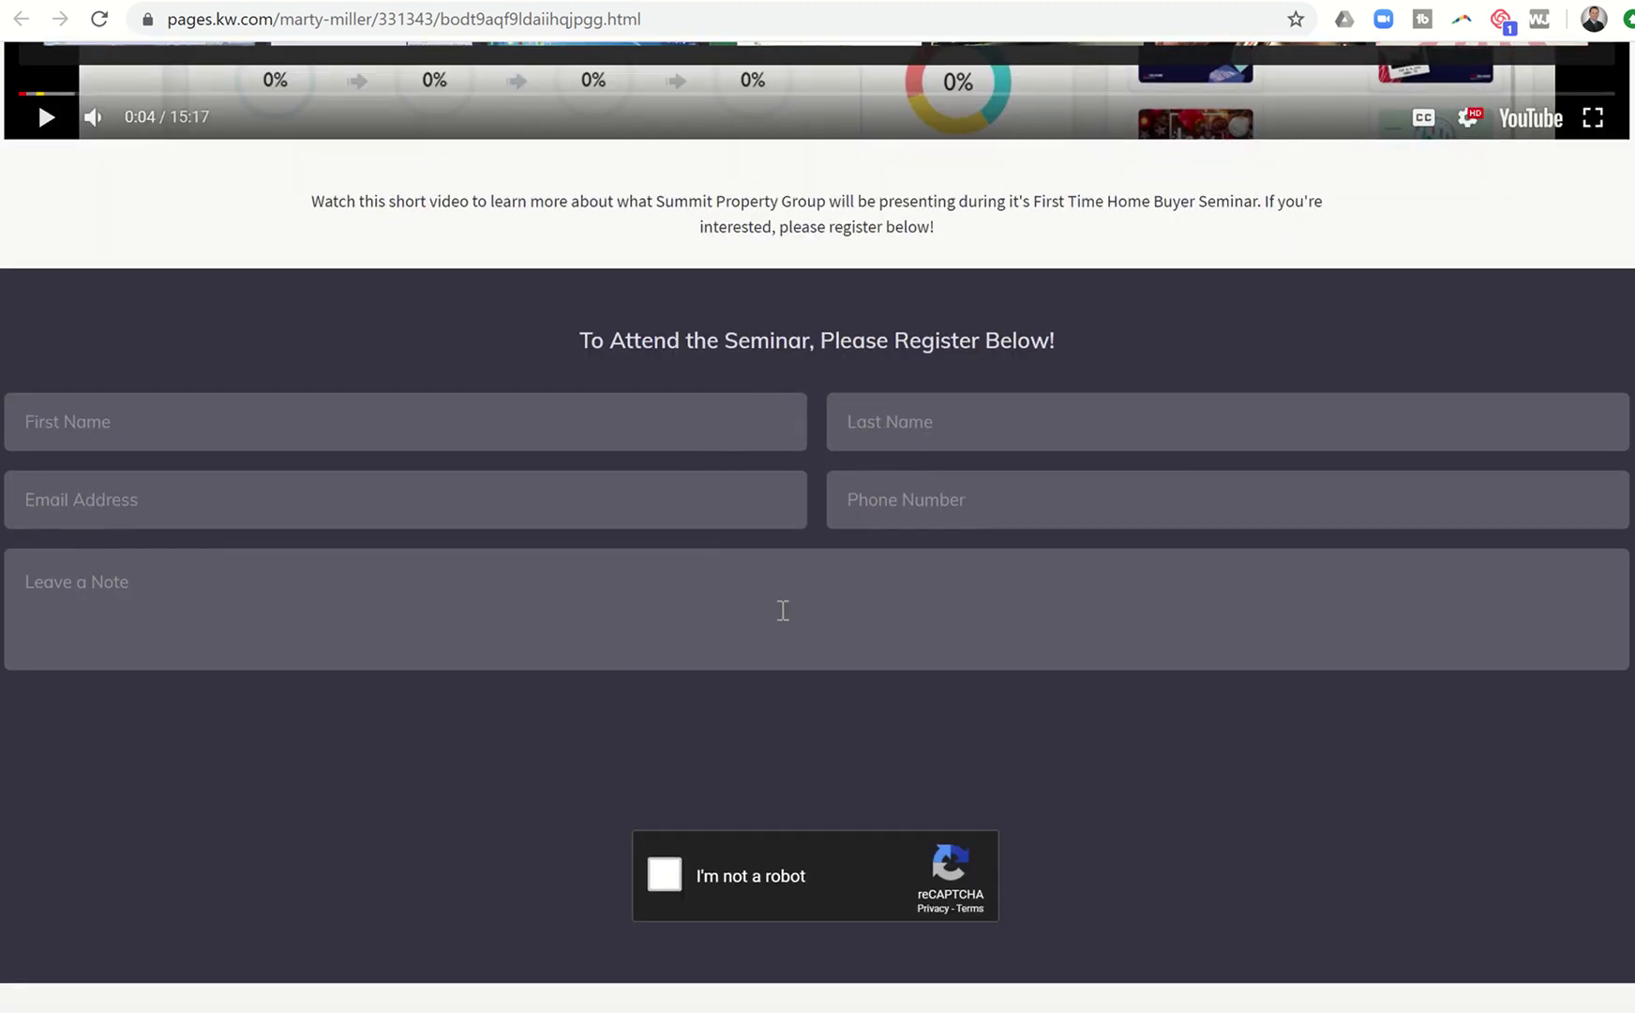
scroll(817, 625, "down", 4)
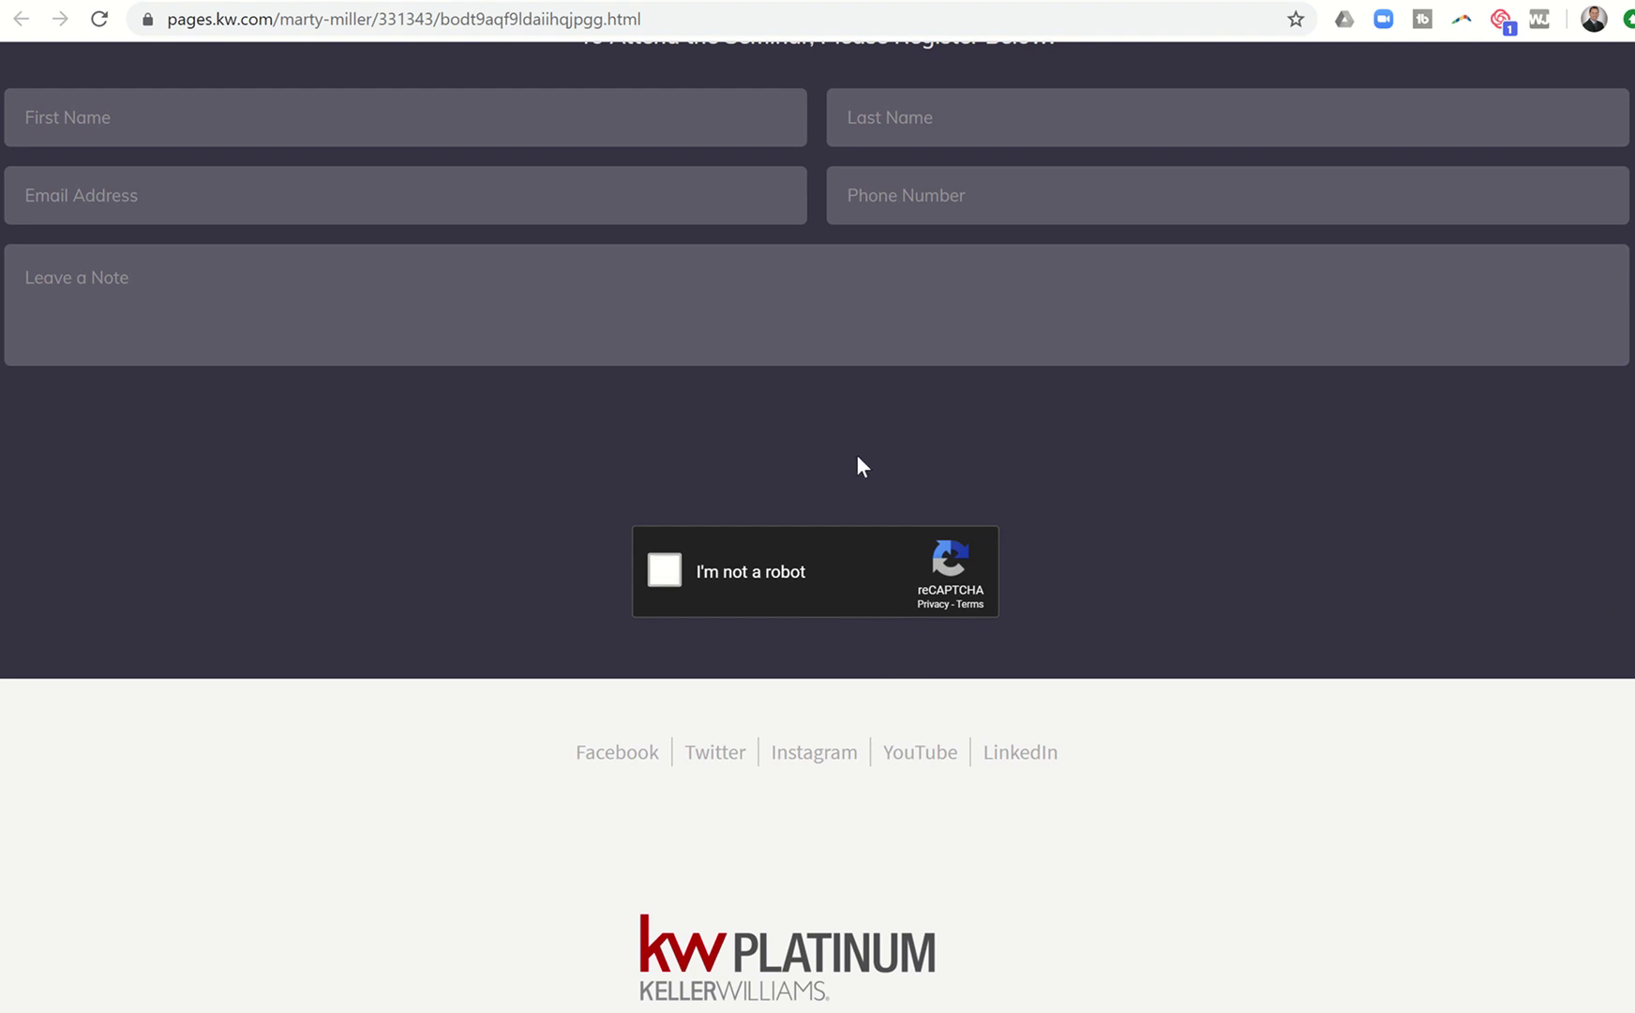
scroll(856, 454, "down", 2)
scroll(857, 456, "down", 1)
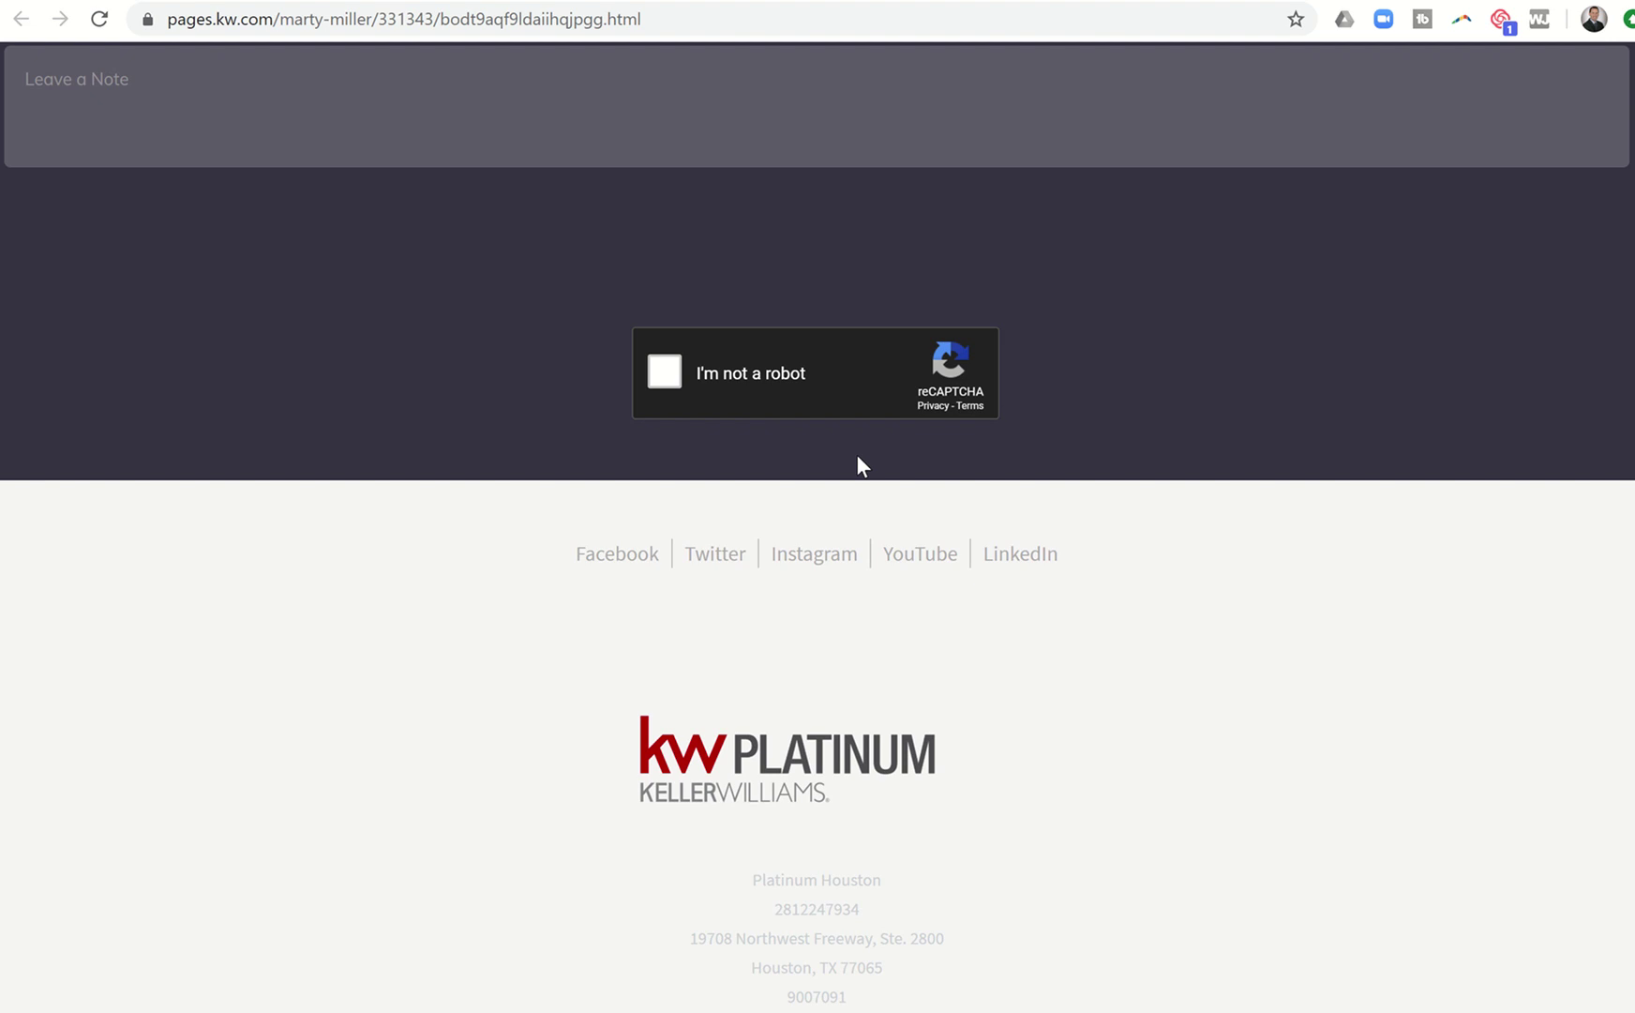
scroll(580, 585, "up", 5)
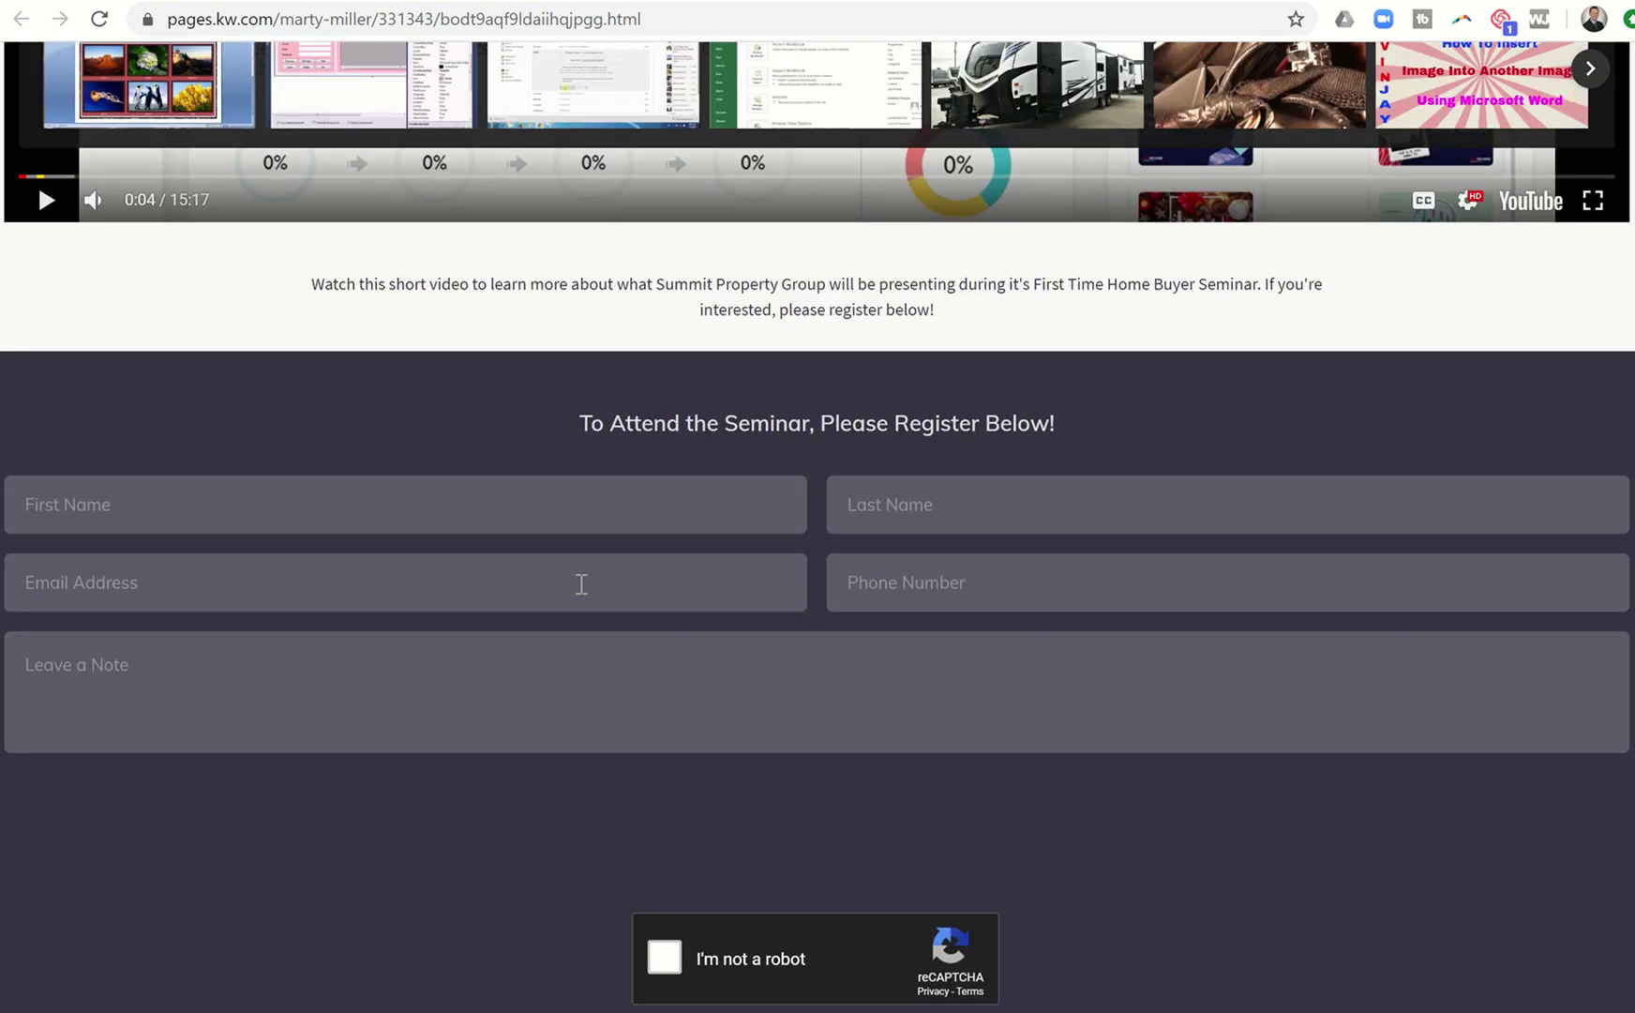
scroll(581, 583, "up", 9)
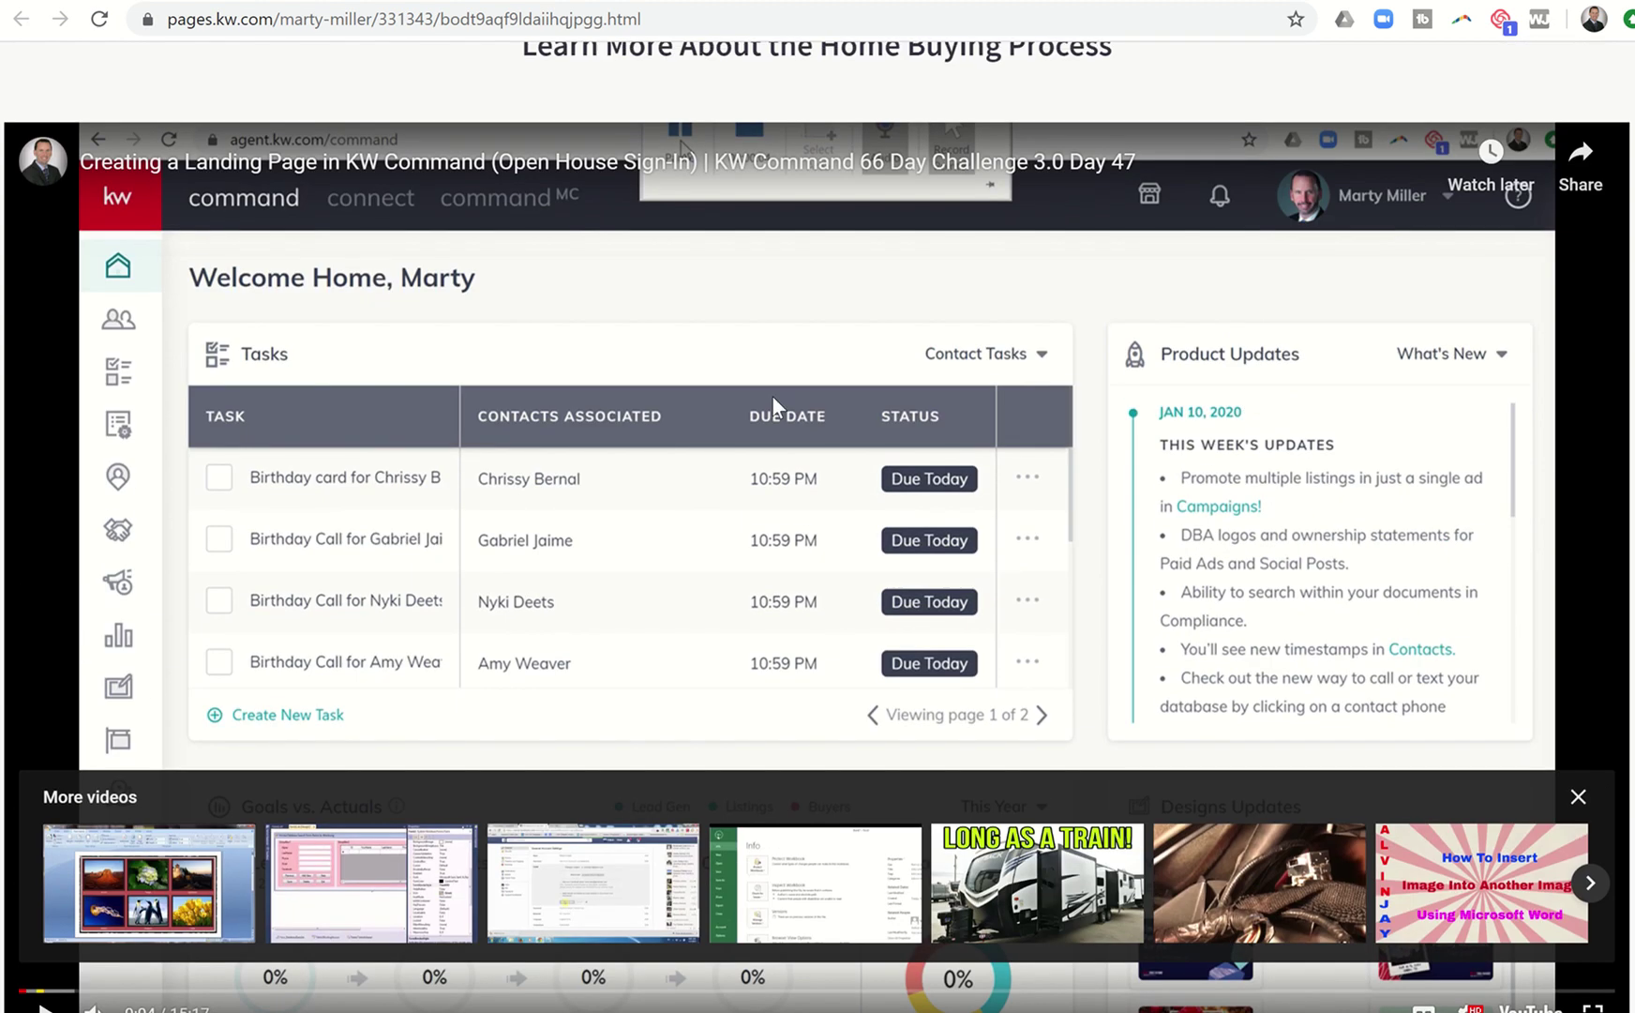
scroll(773, 397, "up", 2)
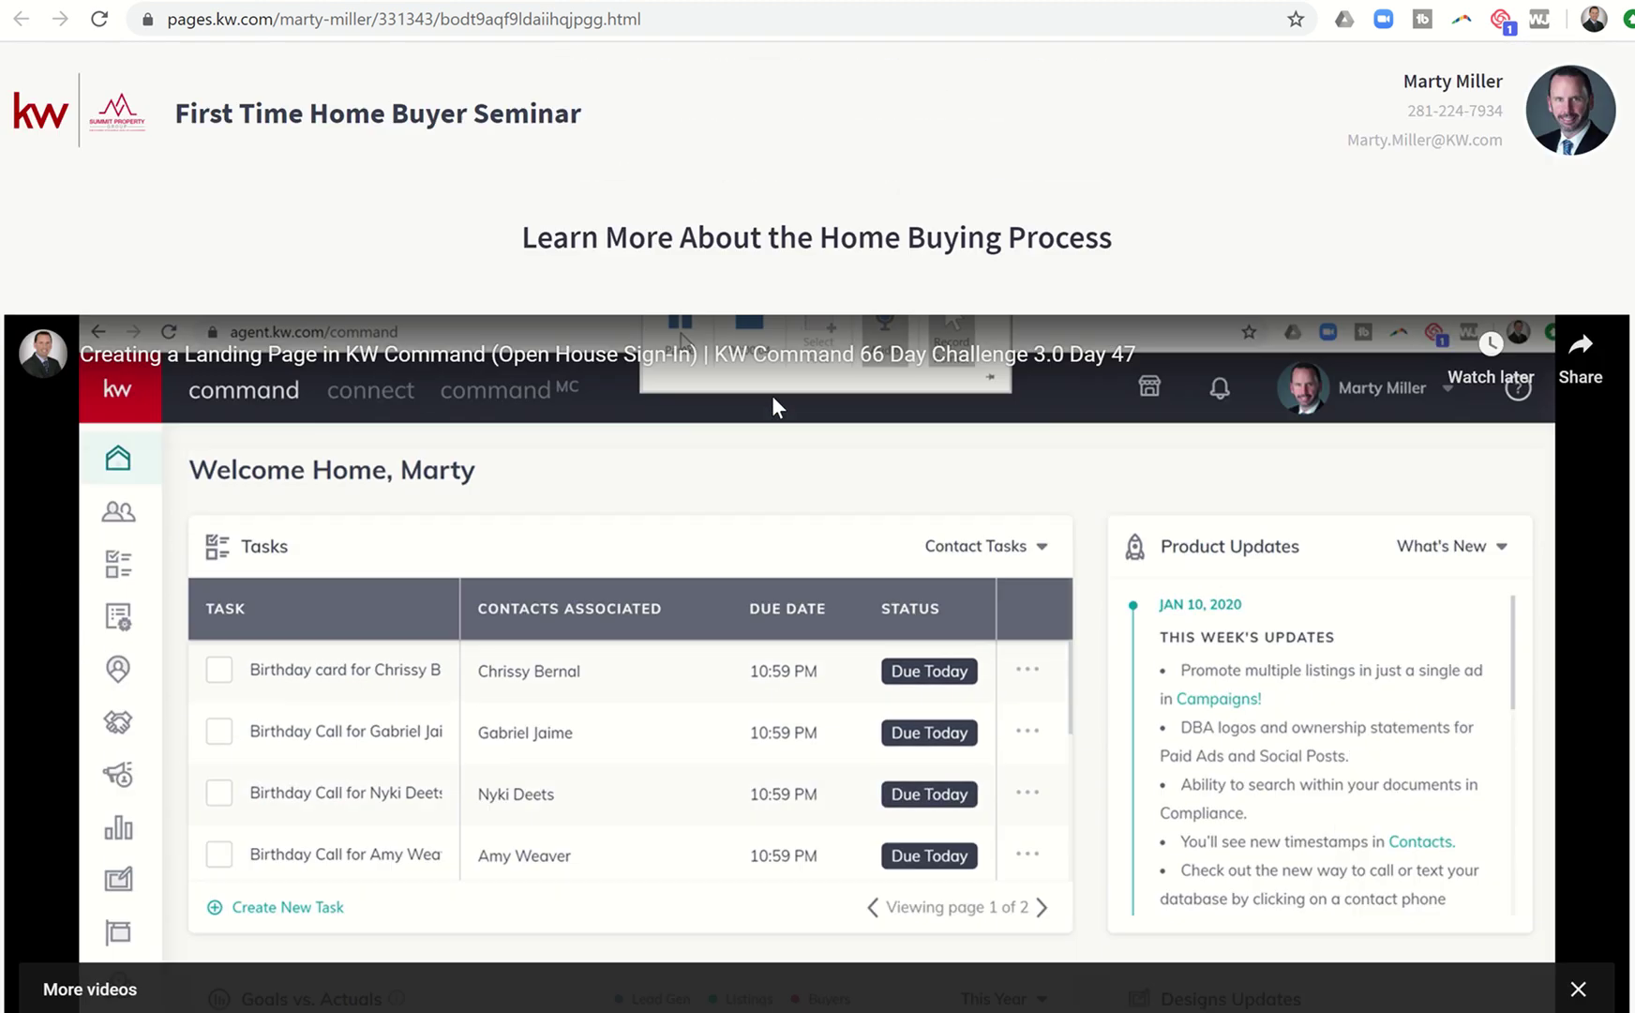